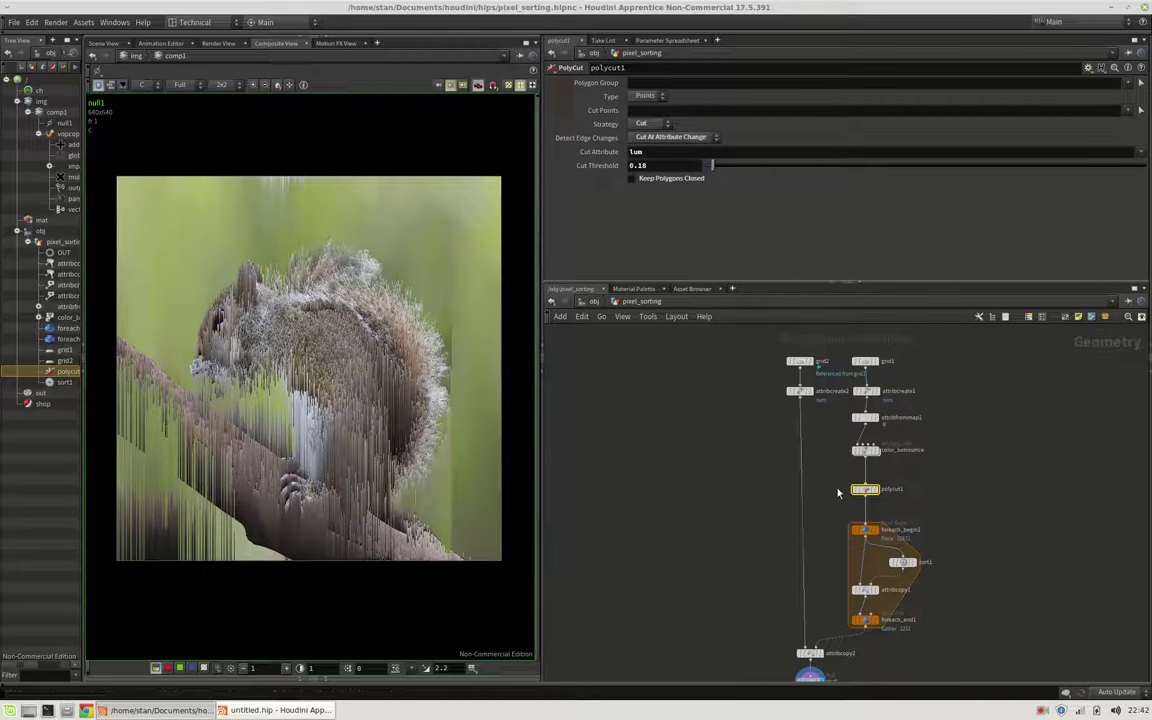
Step: Review the finished pixel-sorted squirrel example in the Scene View and the Composite view
middle_click_drag(918, 463, 894, 448)
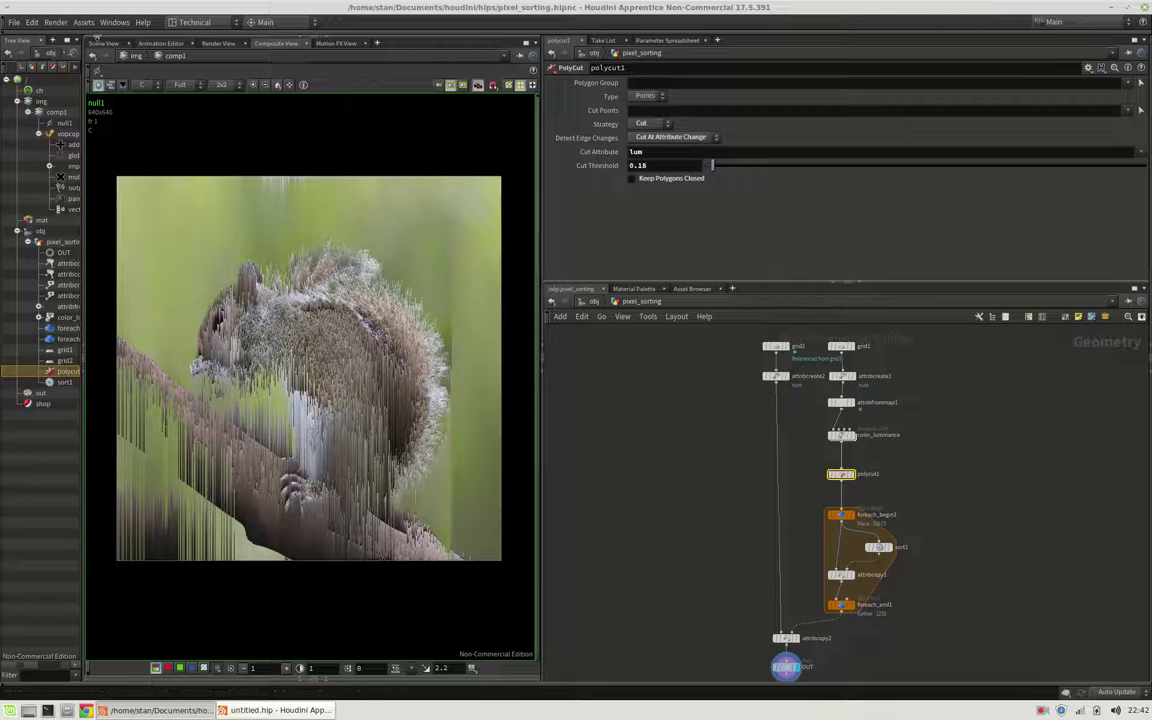
left_click(100, 43)
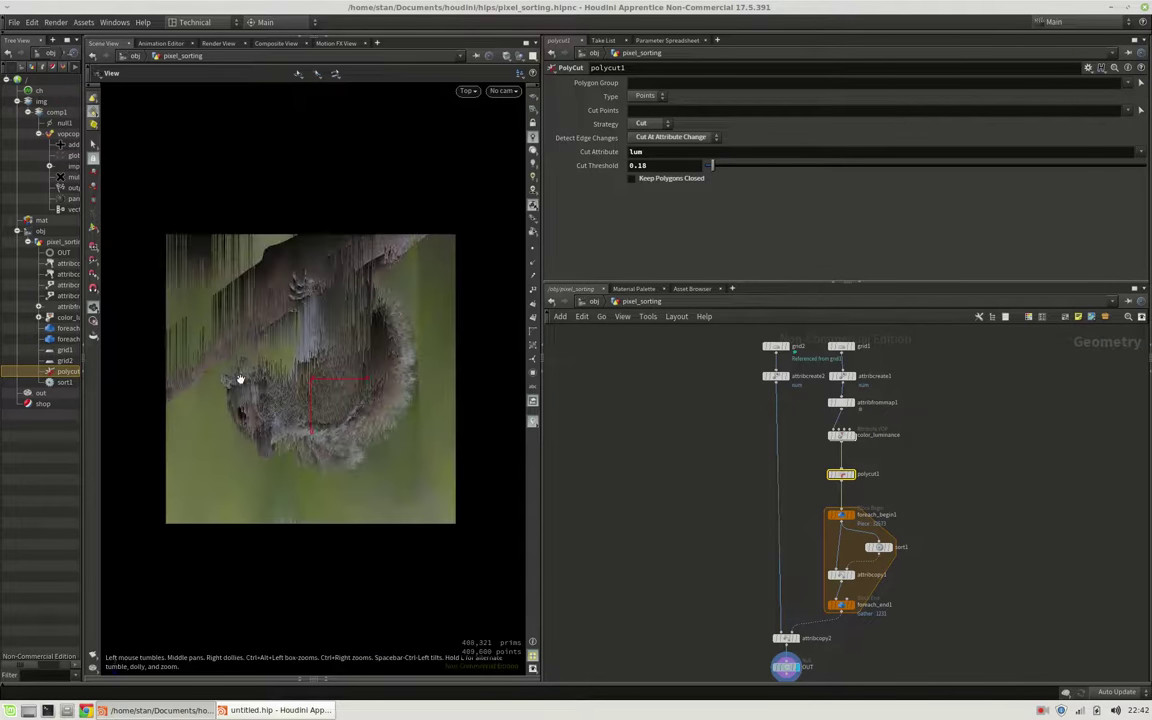
scroll(300, 360, "up", 5)
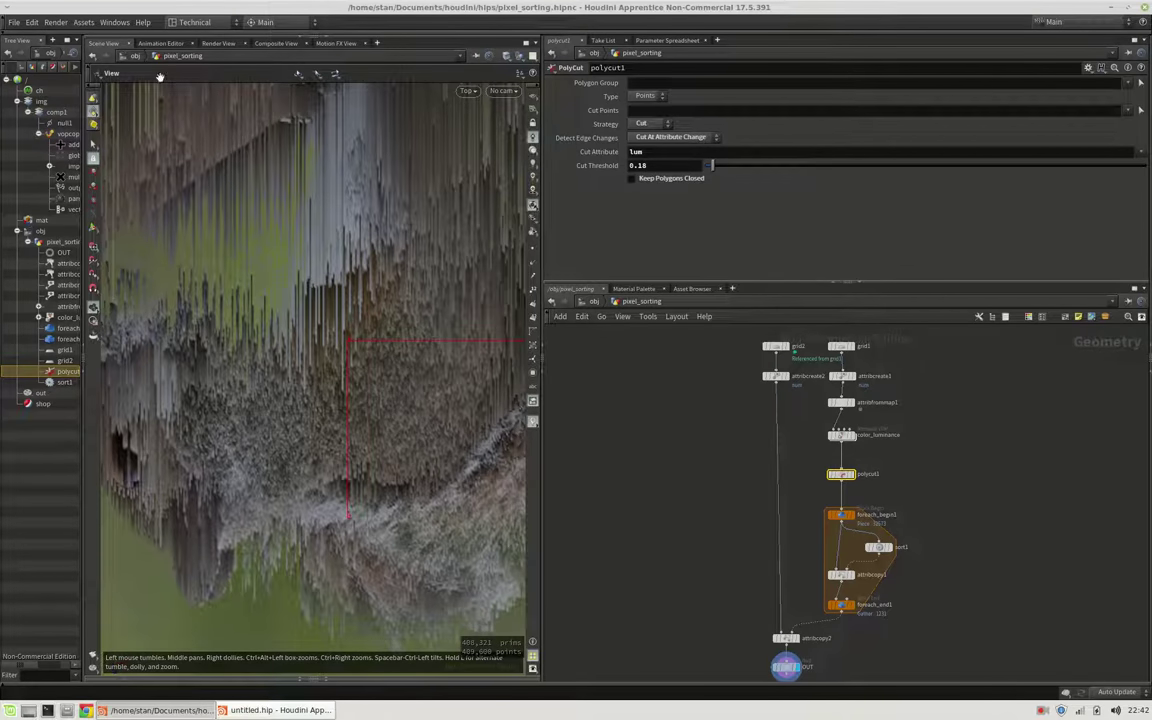
left_click(275, 43)
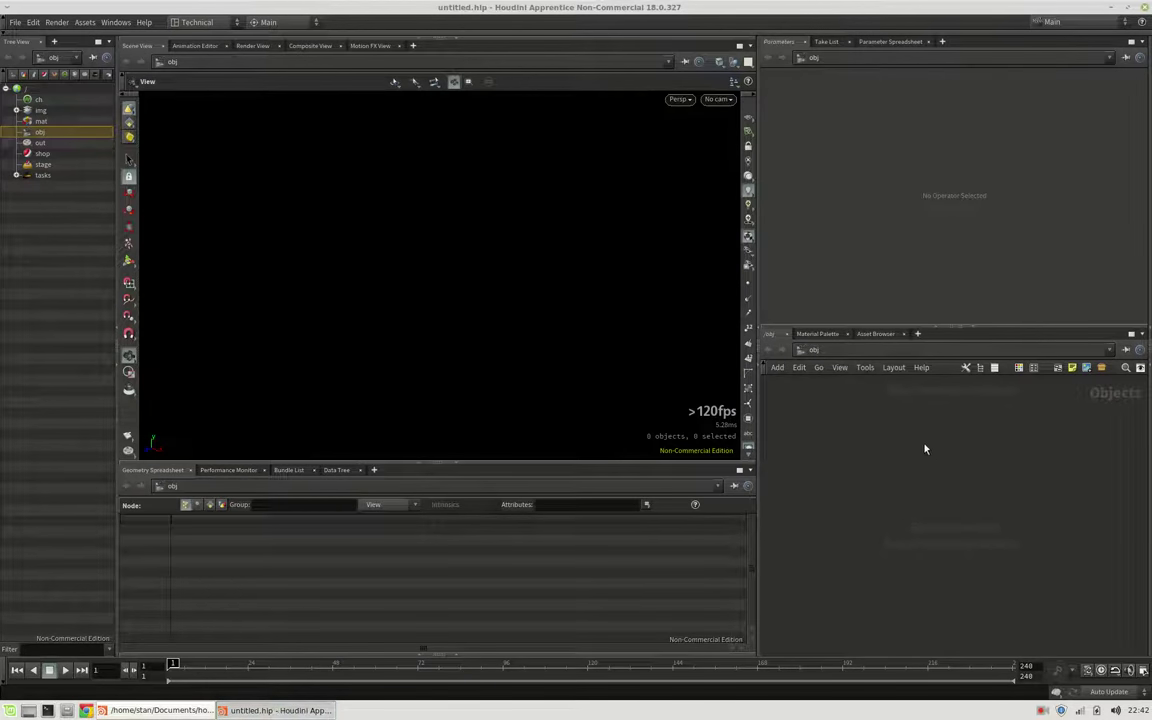
Step: Create a Geometry object and rename it pixel_sorting
key("Tab")
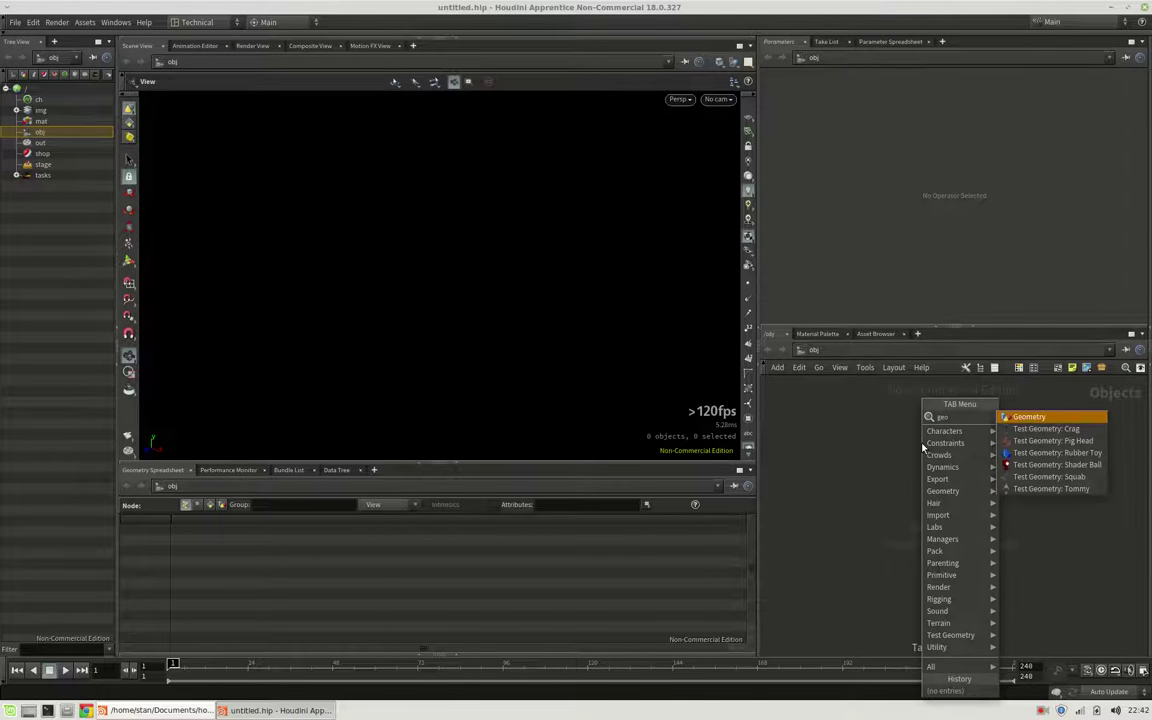
key("Return")
left_click(923, 447)
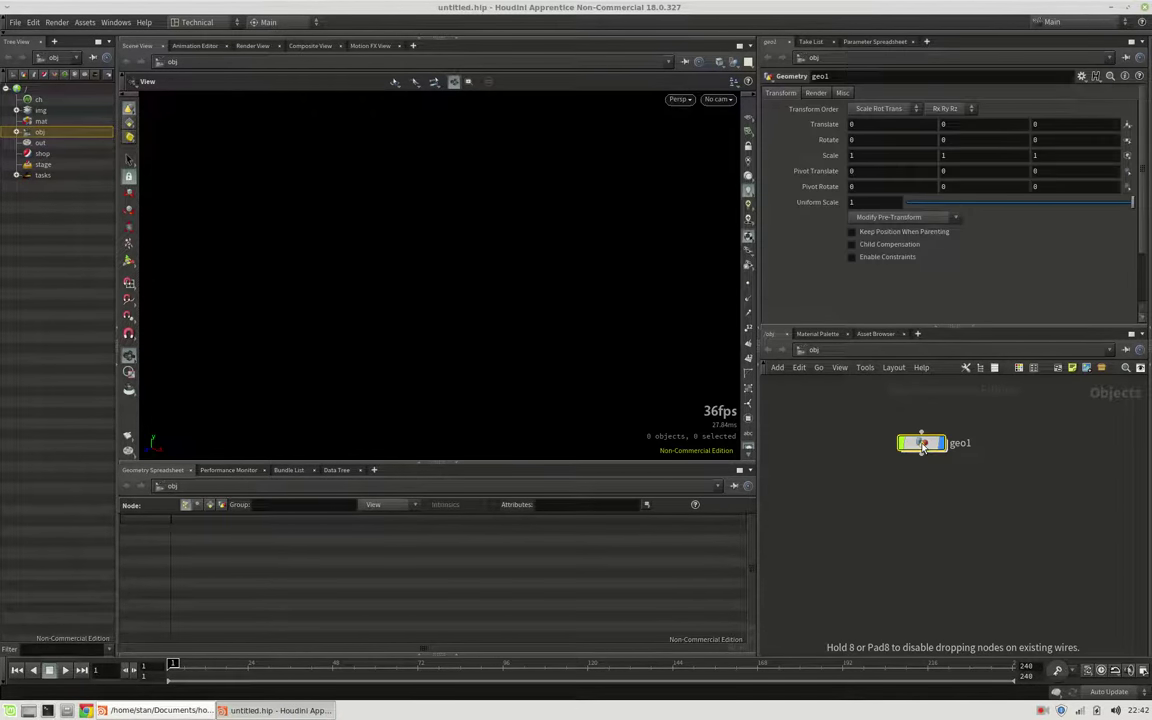
double_click(960, 443)
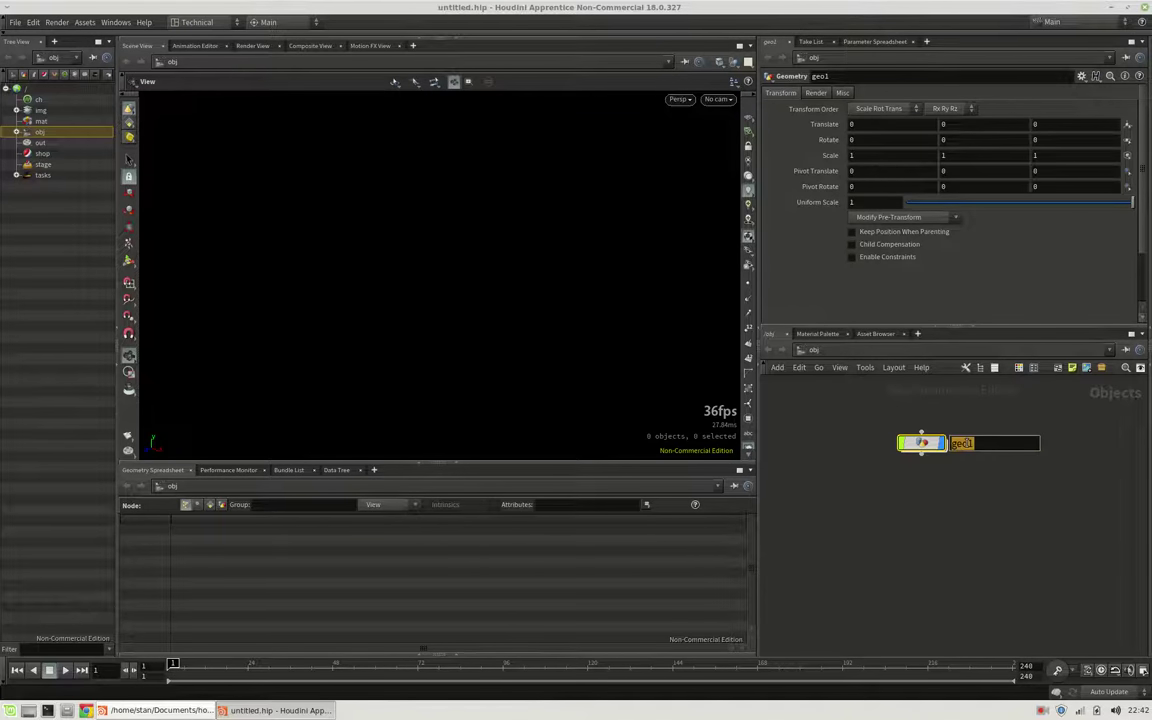
type("pixel_sorting")
key("Return")
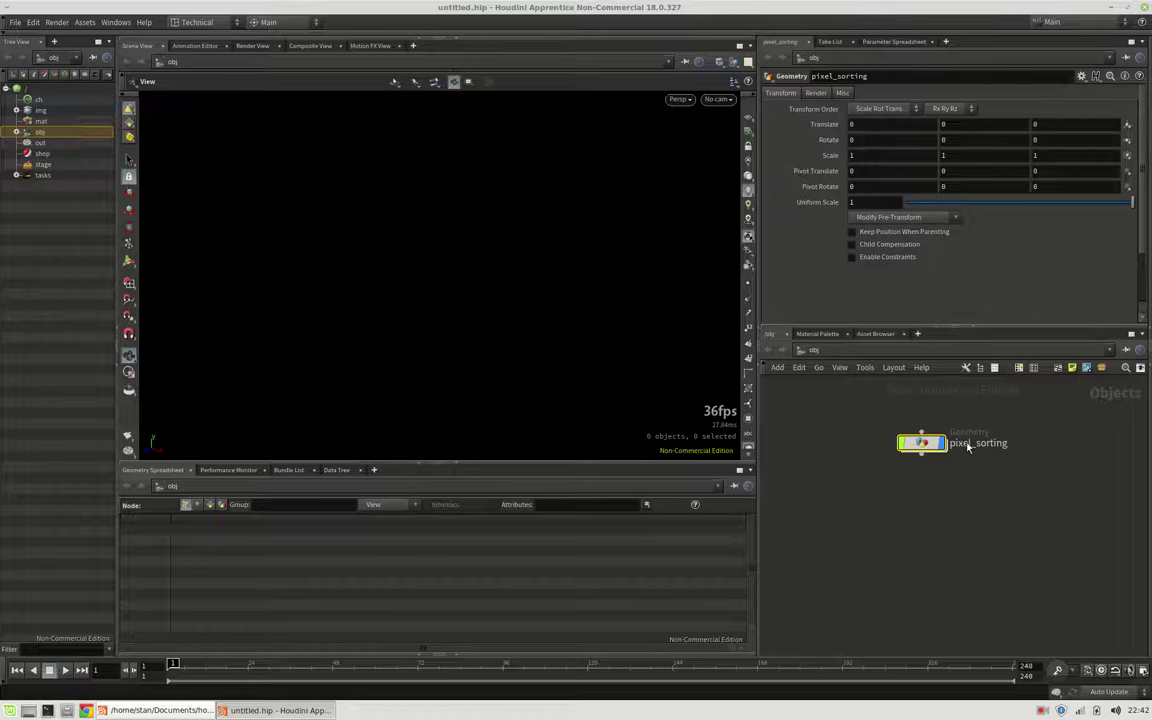
Step: Inside pixel_sorting, add a Grid node and frame it in the viewport
double_click(967, 447)
key("Tab")
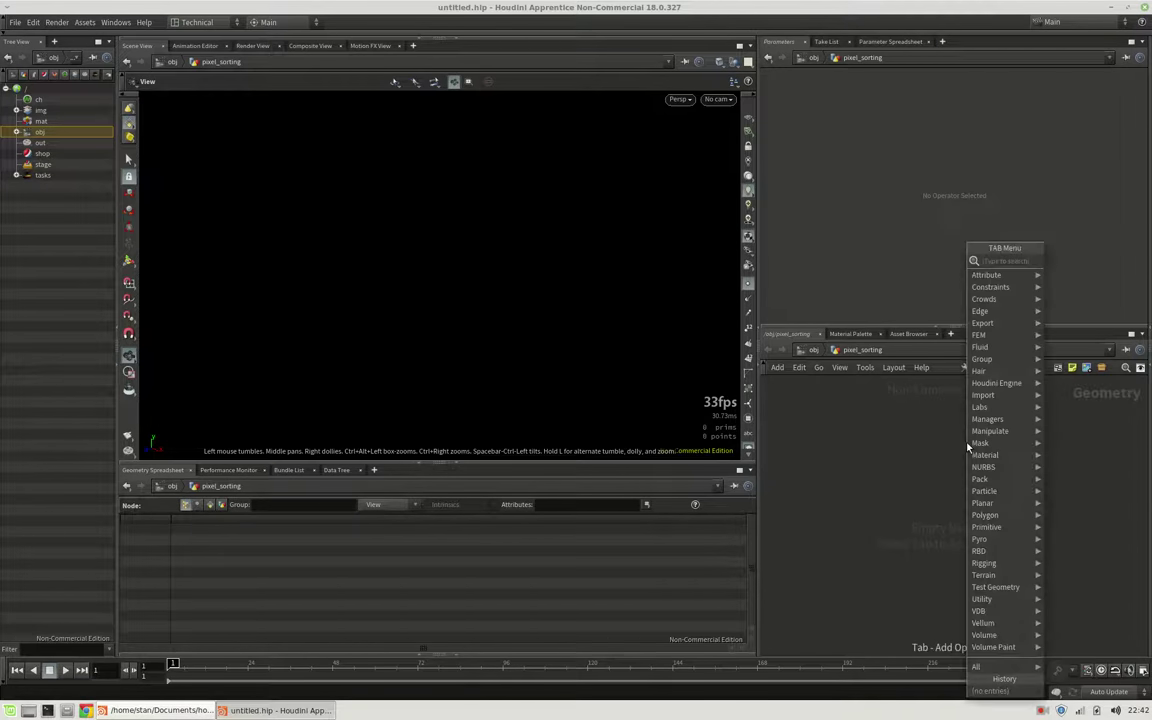
type("grid")
key("Return")
left_click(967, 447)
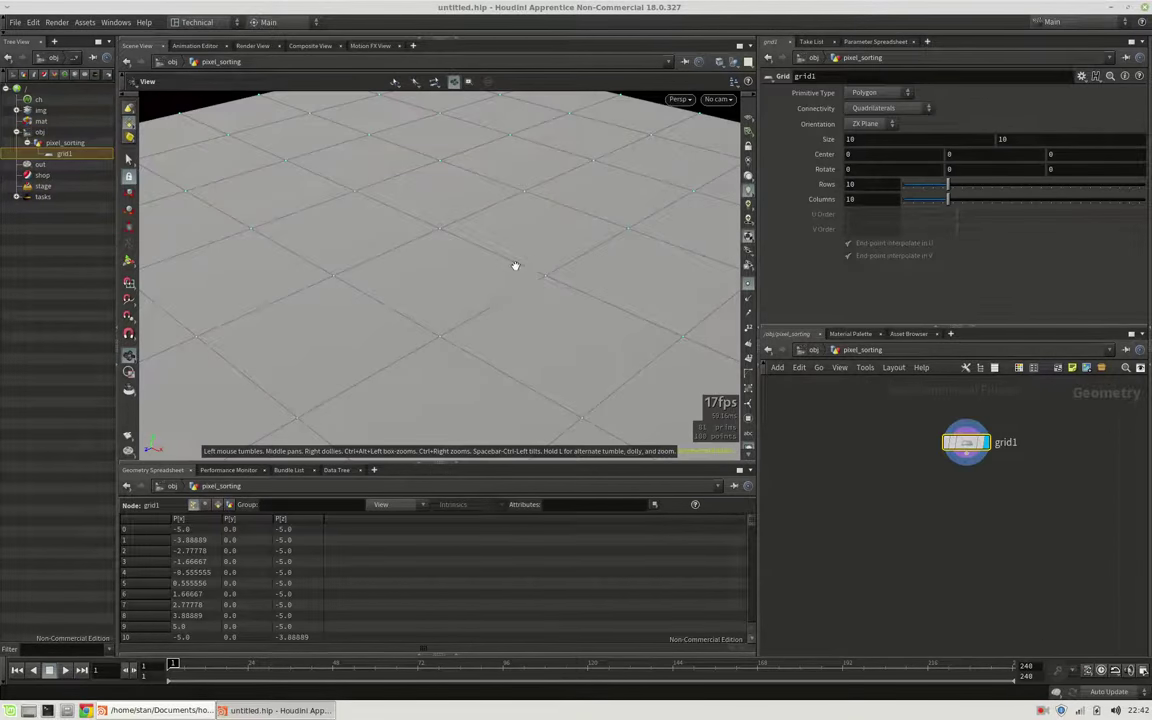
key("h")
Step: Set grid1 to Columns connectivity with 50 rows and 50 columns, viewed from the top
left_click(880, 107)
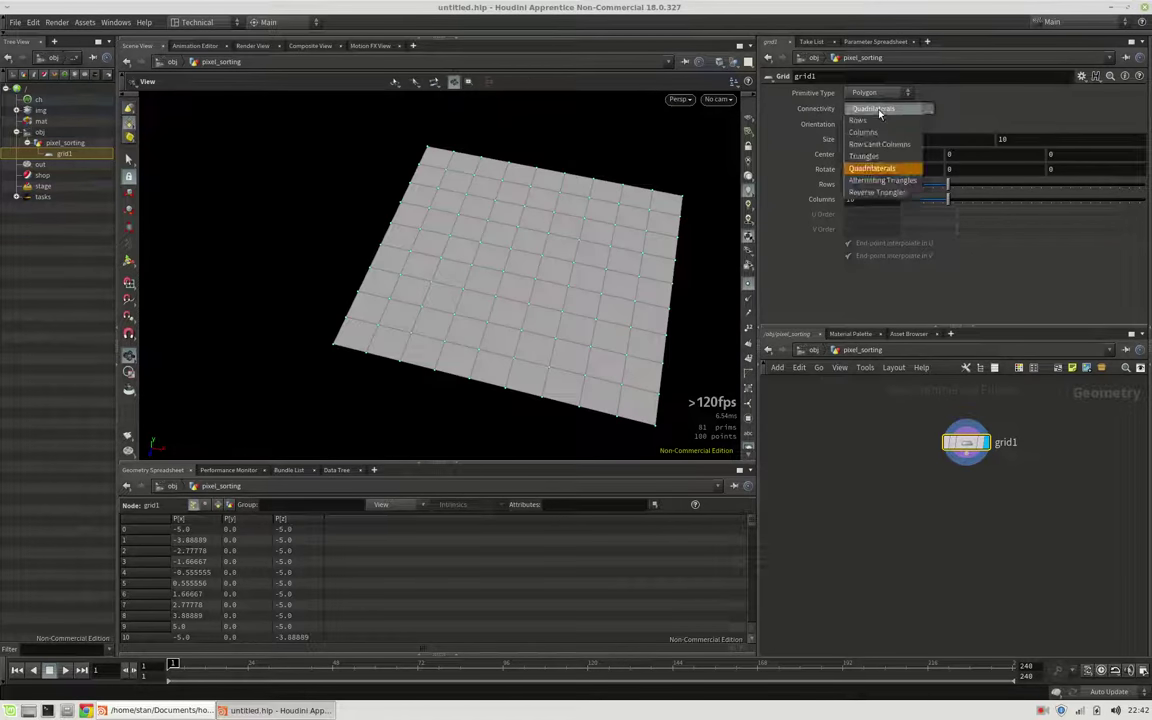
left_click(870, 124)
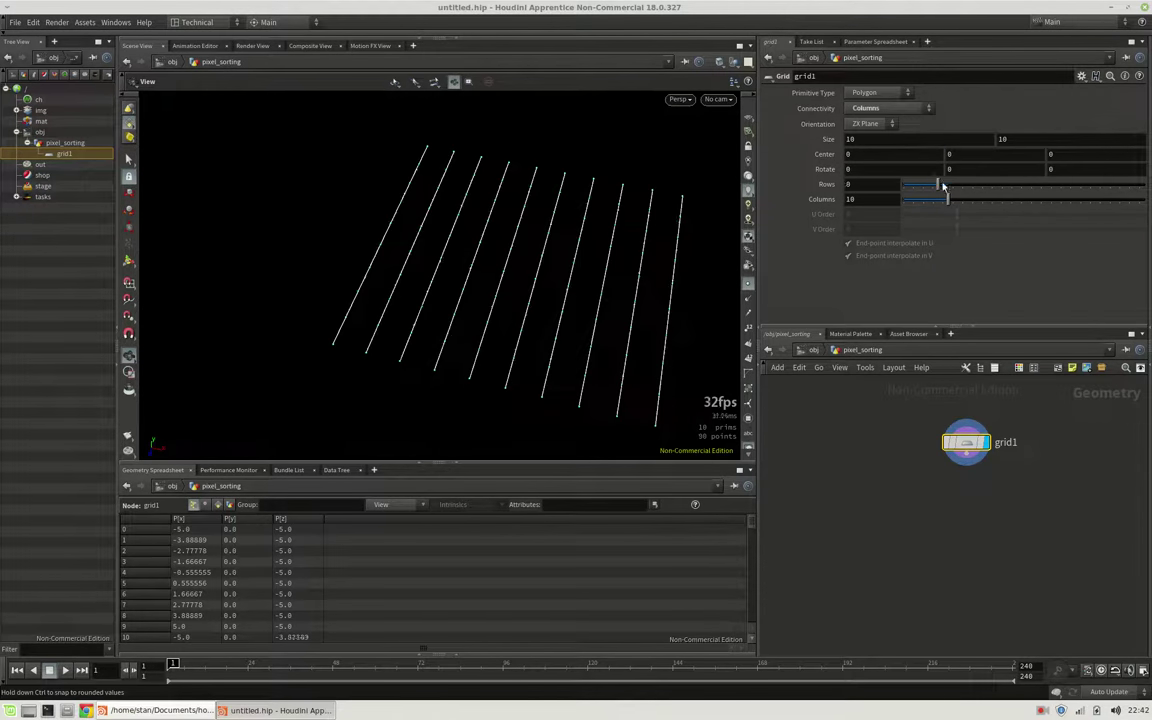
left_click_drag(940, 185, 1143, 185)
left_click_drag(945, 202, 1143, 200)
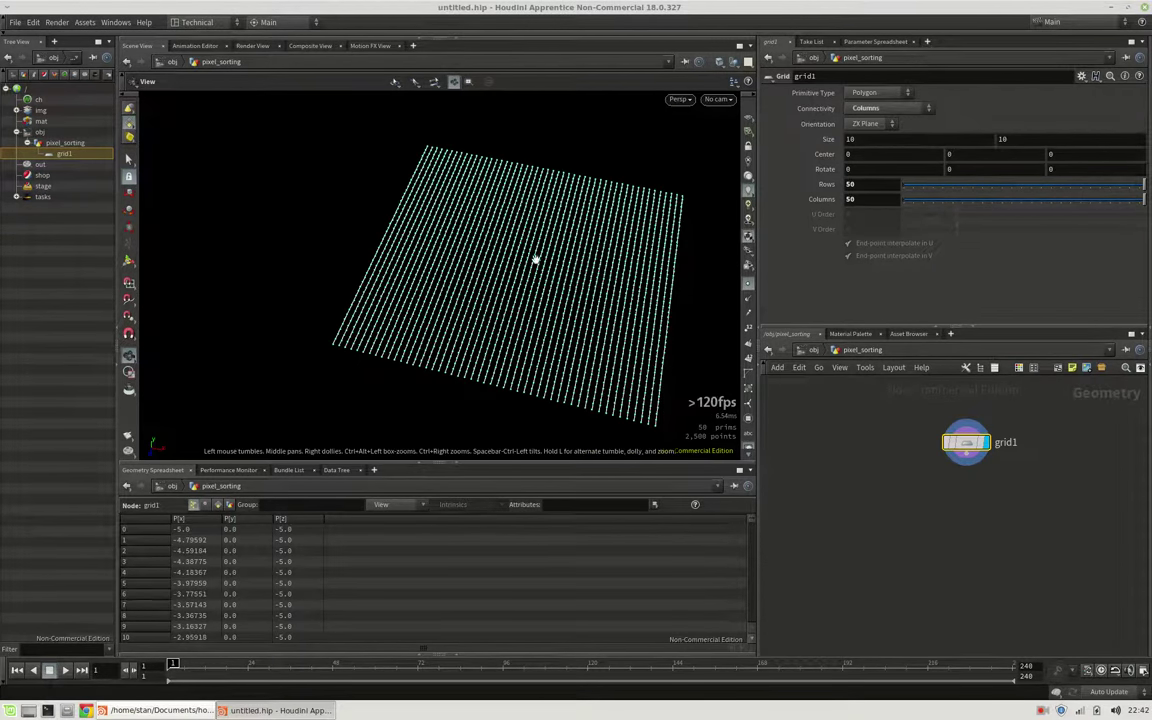
left_click_drag(535, 260, 585, 289)
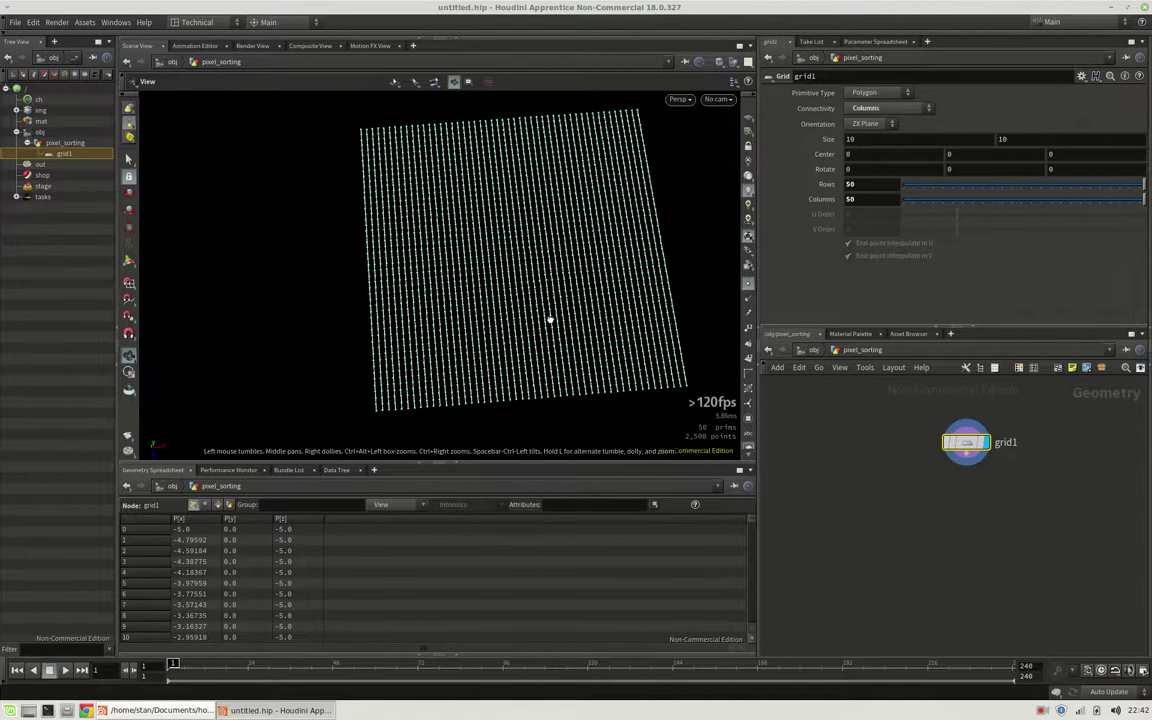
key("space+2")
scroll(540, 290, "down", 2)
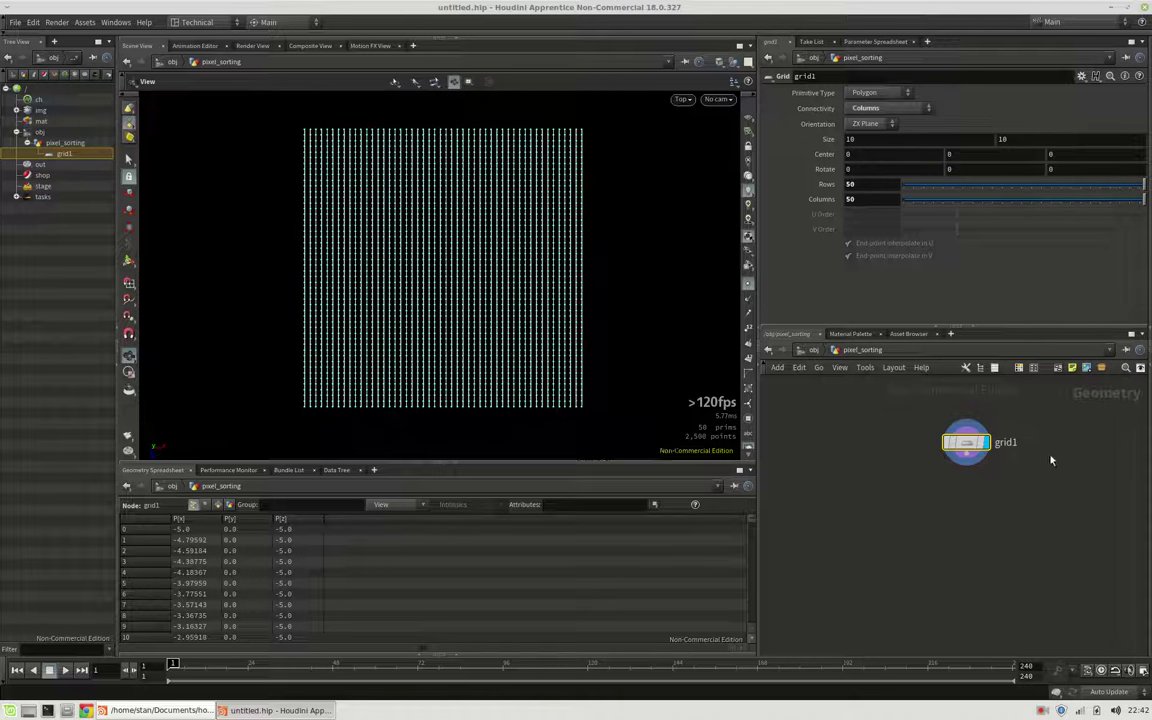
left_click(966, 461)
key("Tab")
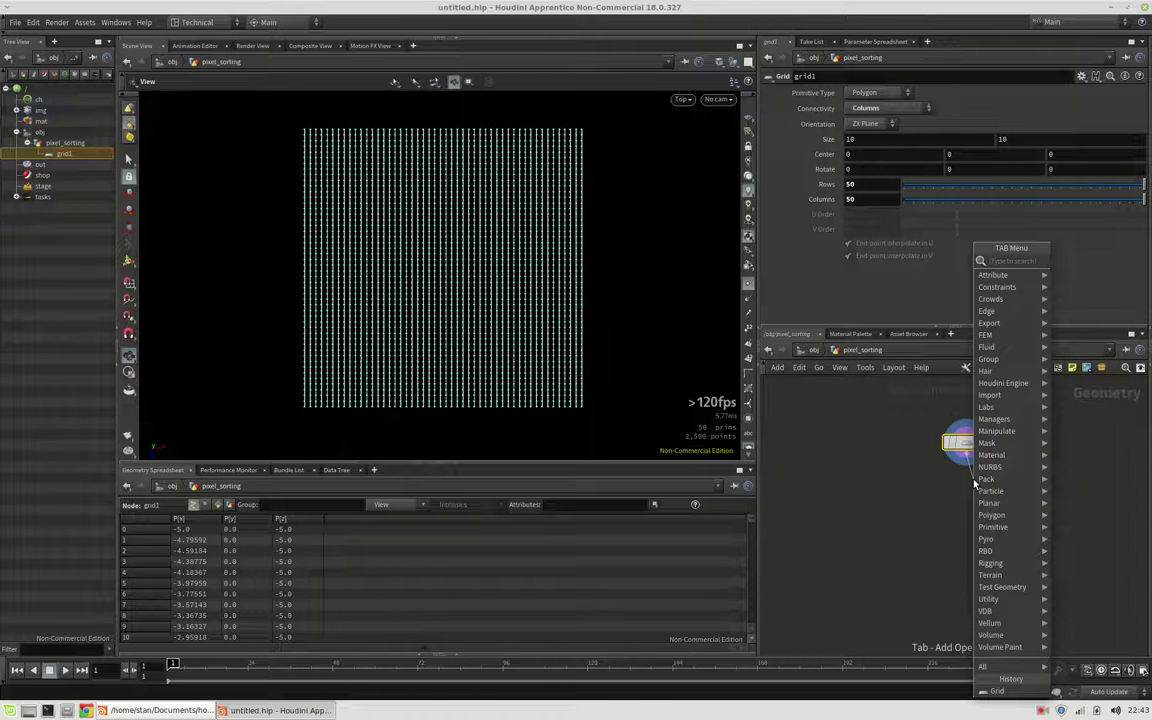
Step: Add an Attribute Create after grid1 making an integer point attribute num set to $PT
type("acre")
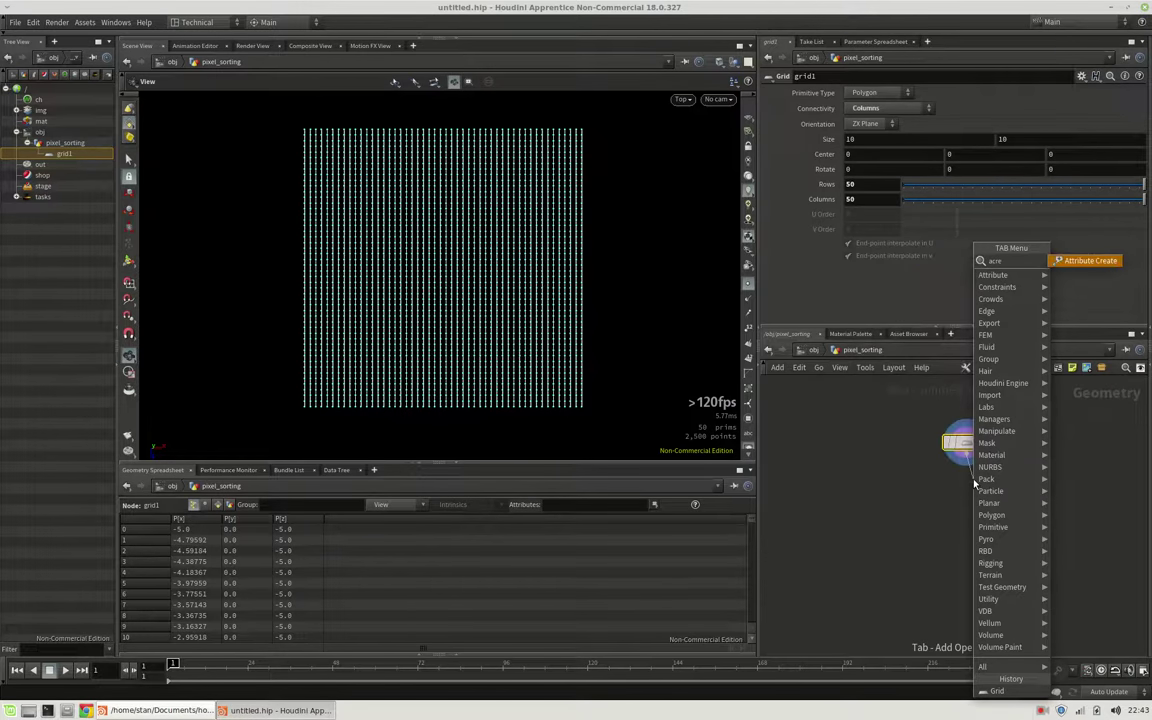
key("Return")
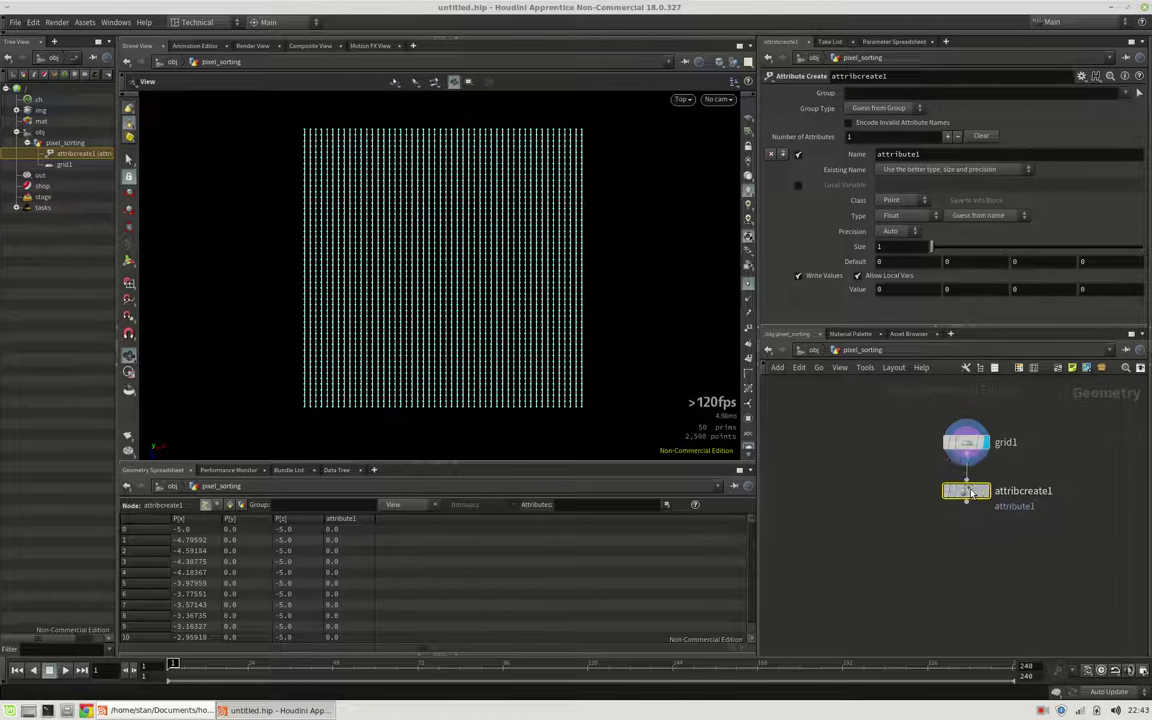
left_click(989, 492)
double_click(931, 154)
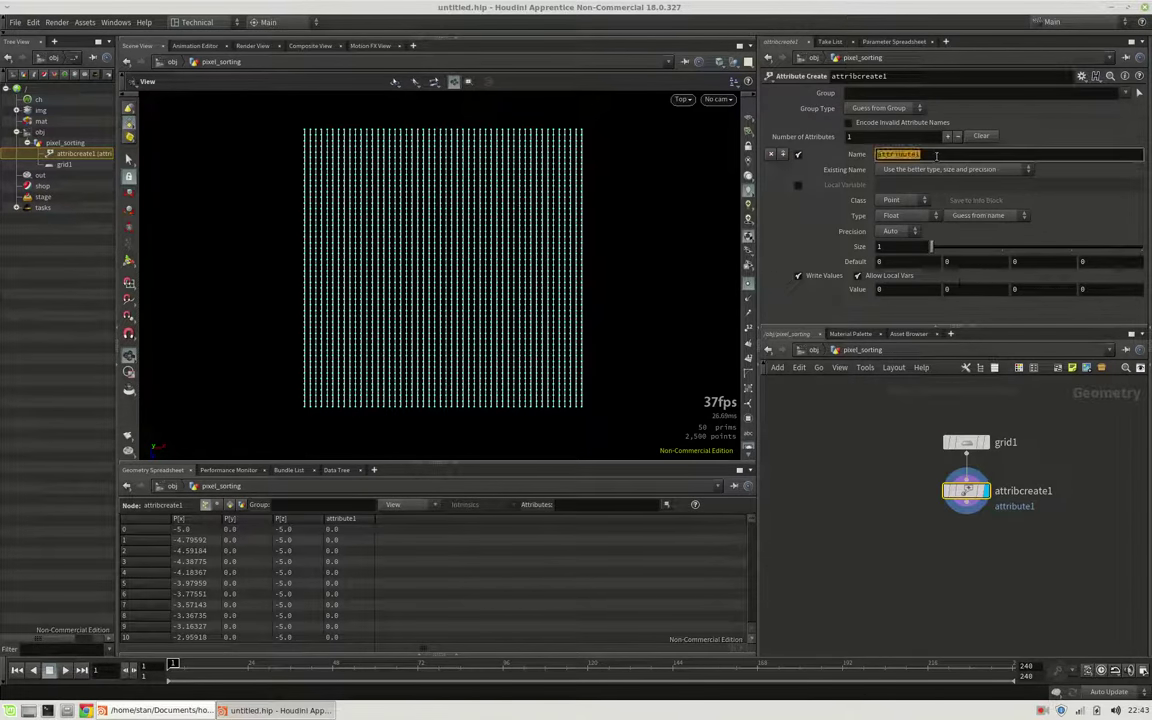
type("num")
left_click(904, 289)
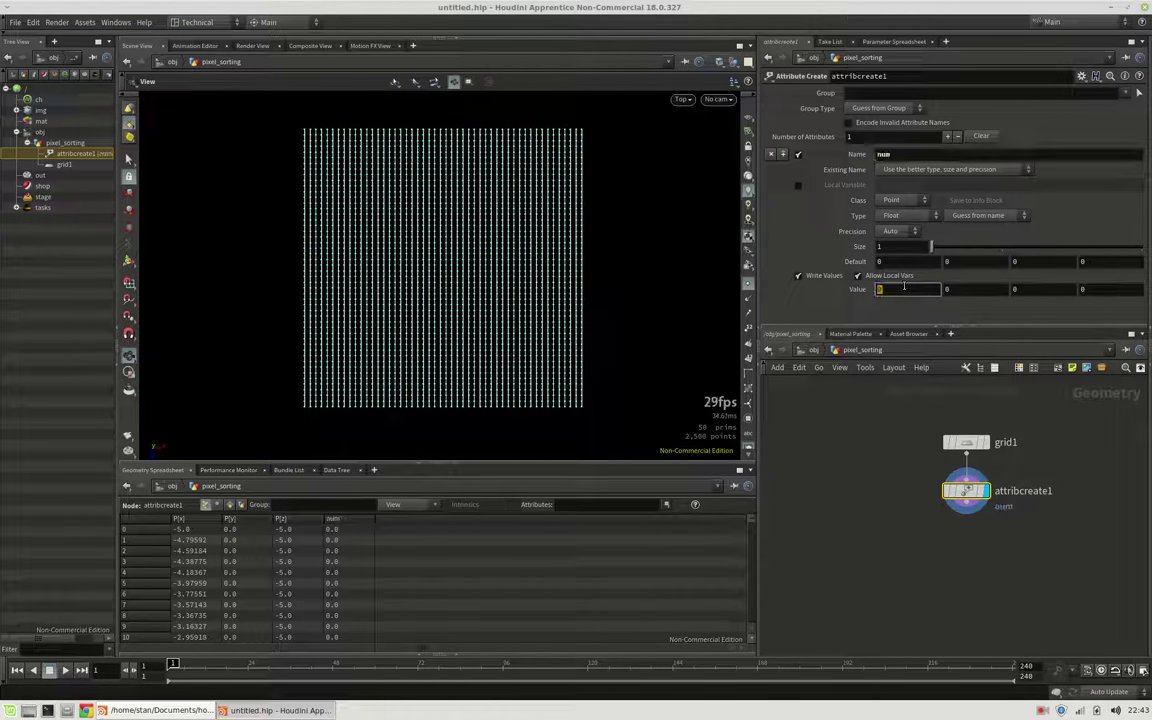
type("$PT")
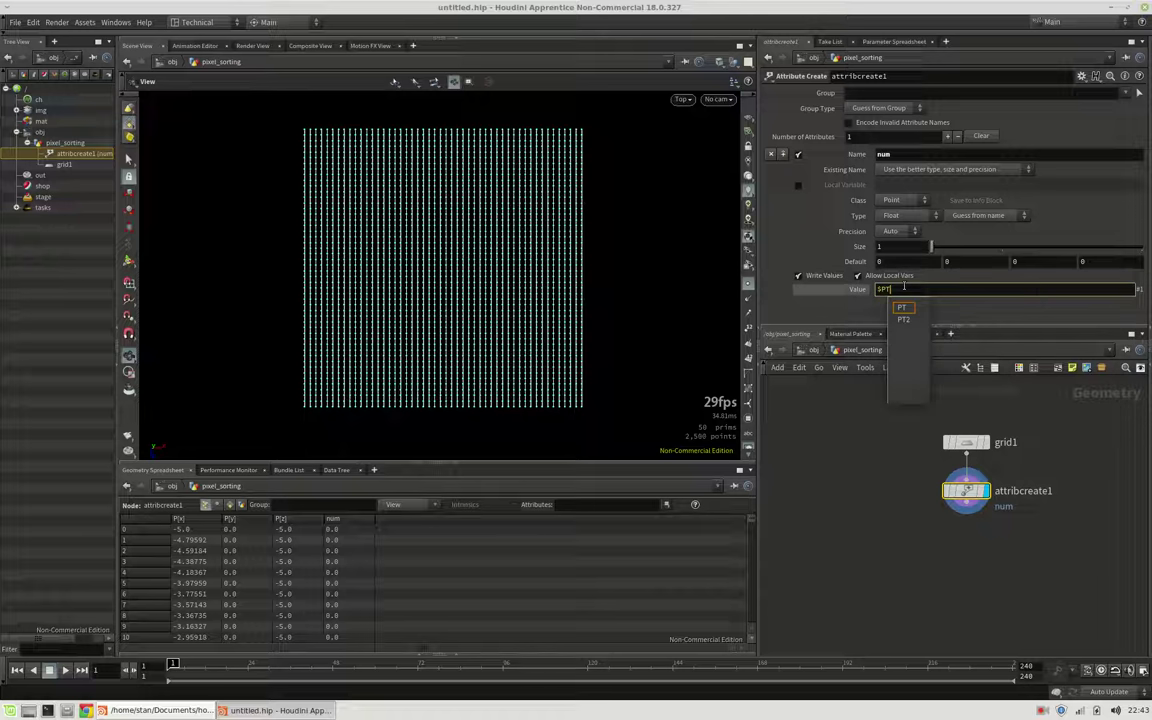
key("Return")
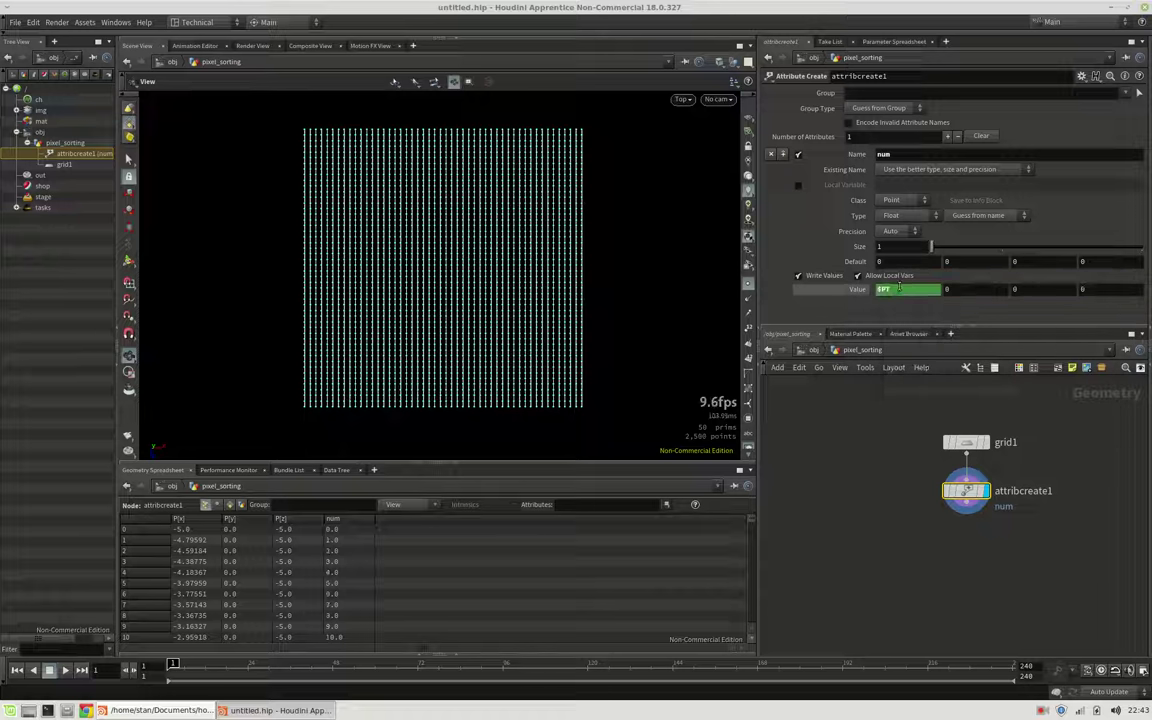
left_click(895, 215)
left_click(898, 230)
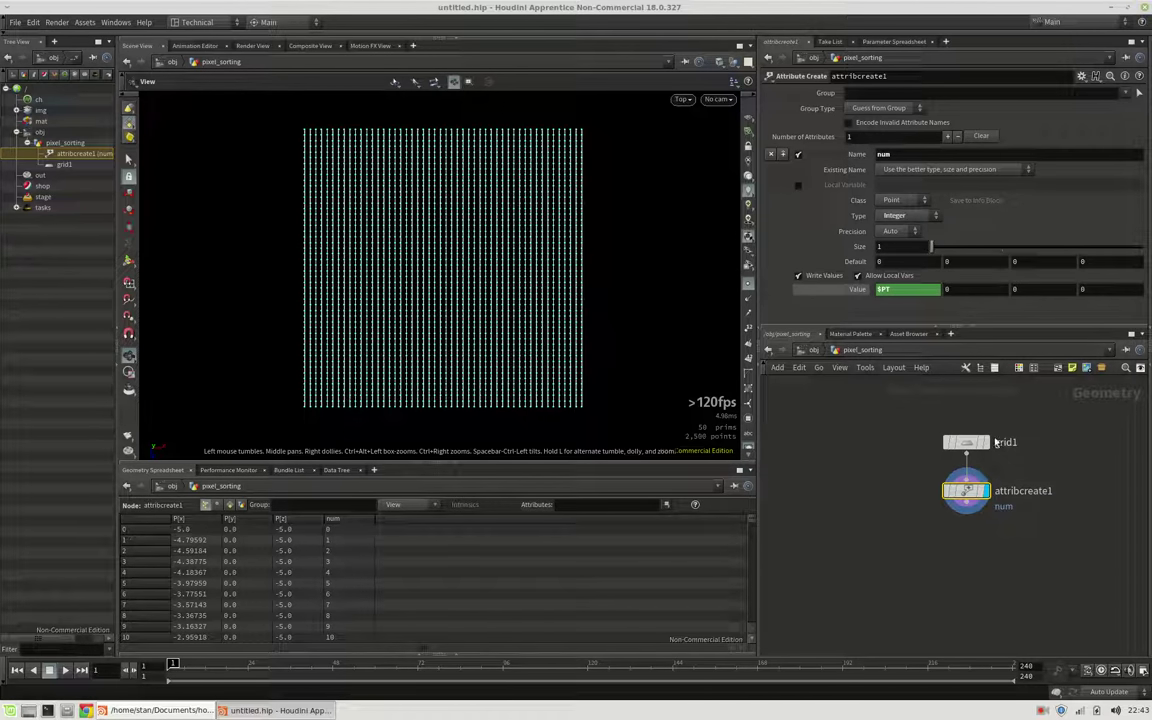
middle_click_drag(970, 525, 955, 516)
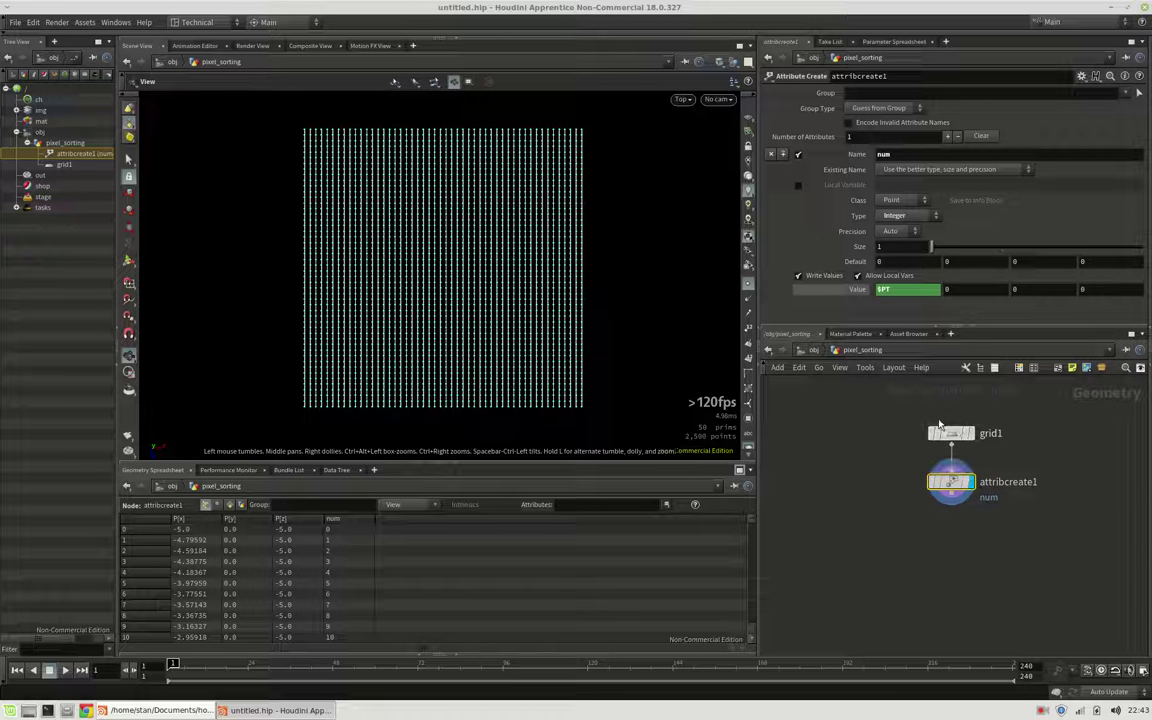
Step: Add an Attribute from Map node after attribcreate1 and display its result
key("Tab")
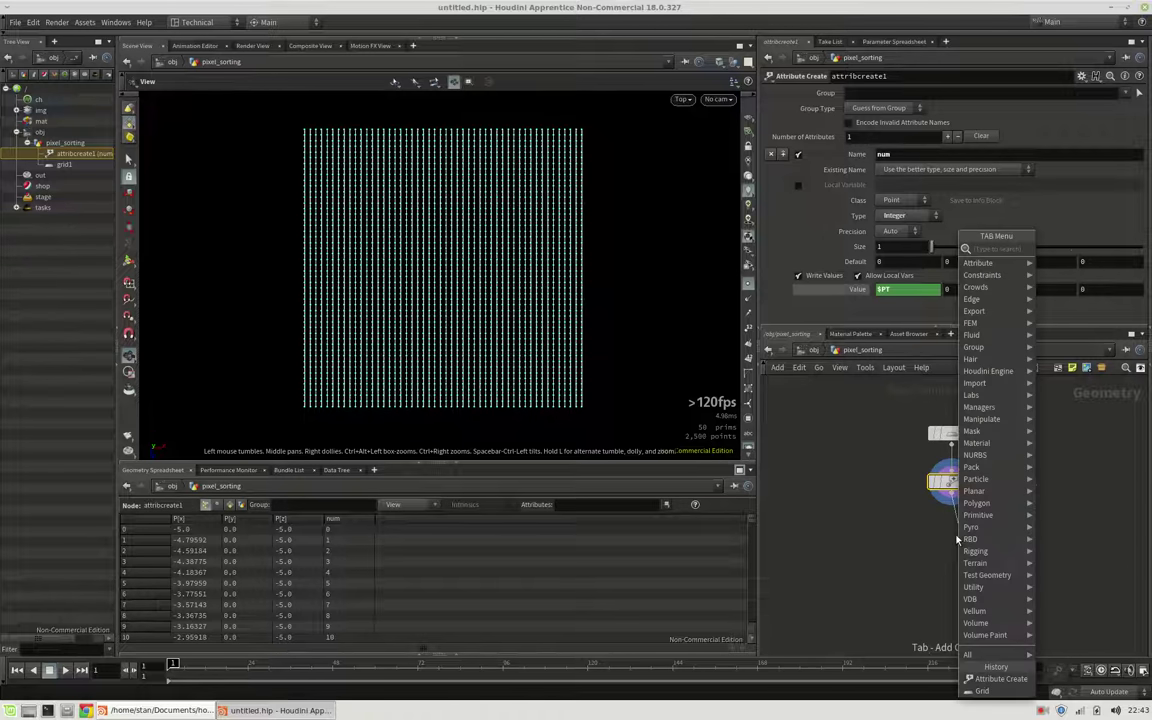
type("afromm")
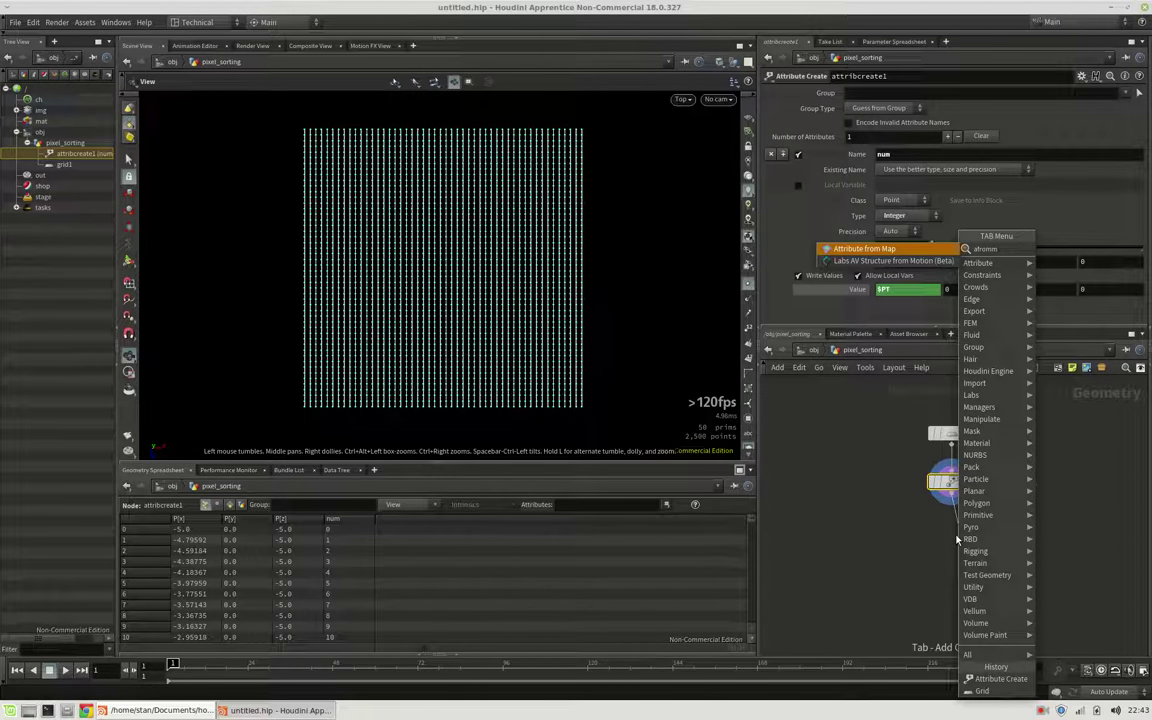
key("Return")
left_click(955, 538)
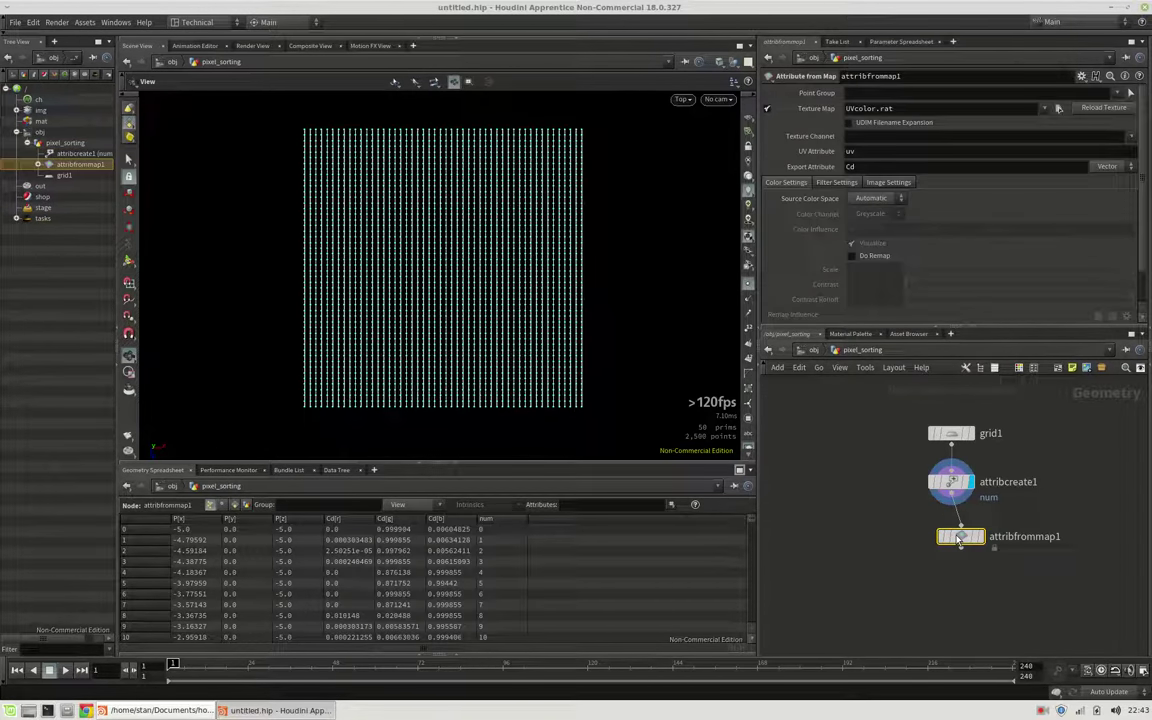
left_click(970, 535)
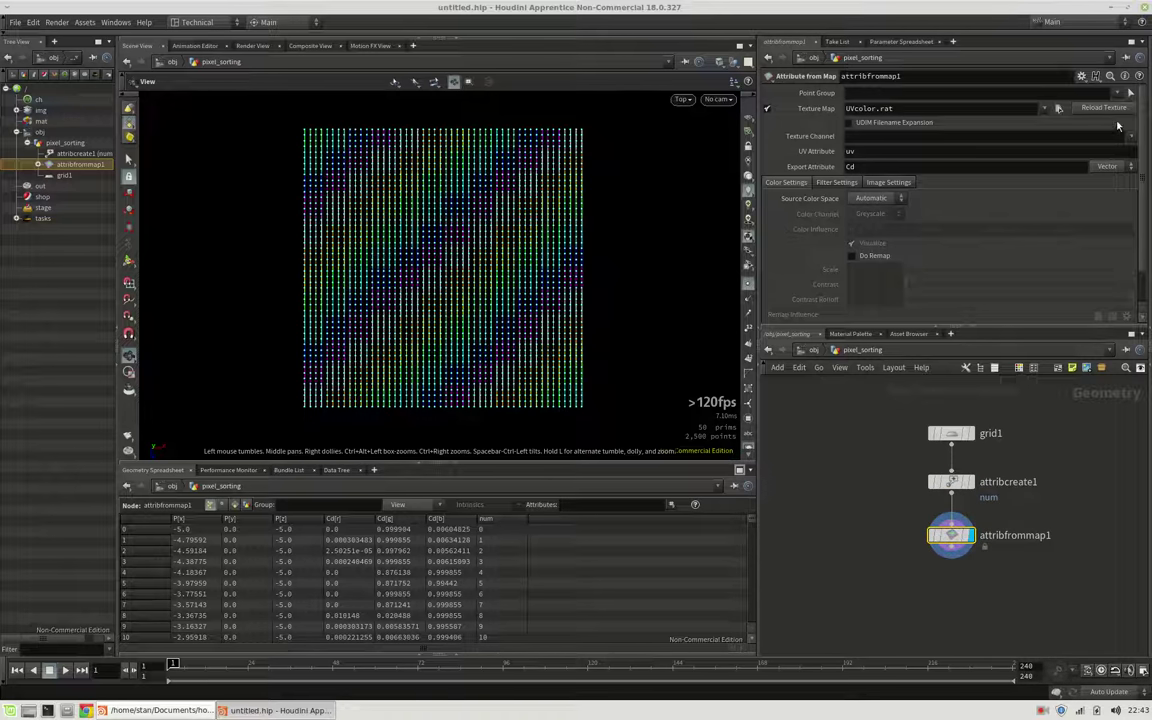
Step: Load squirrel-nature-wildlife-1078508.jpg from Downloads as the texture map
left_click(1058, 108)
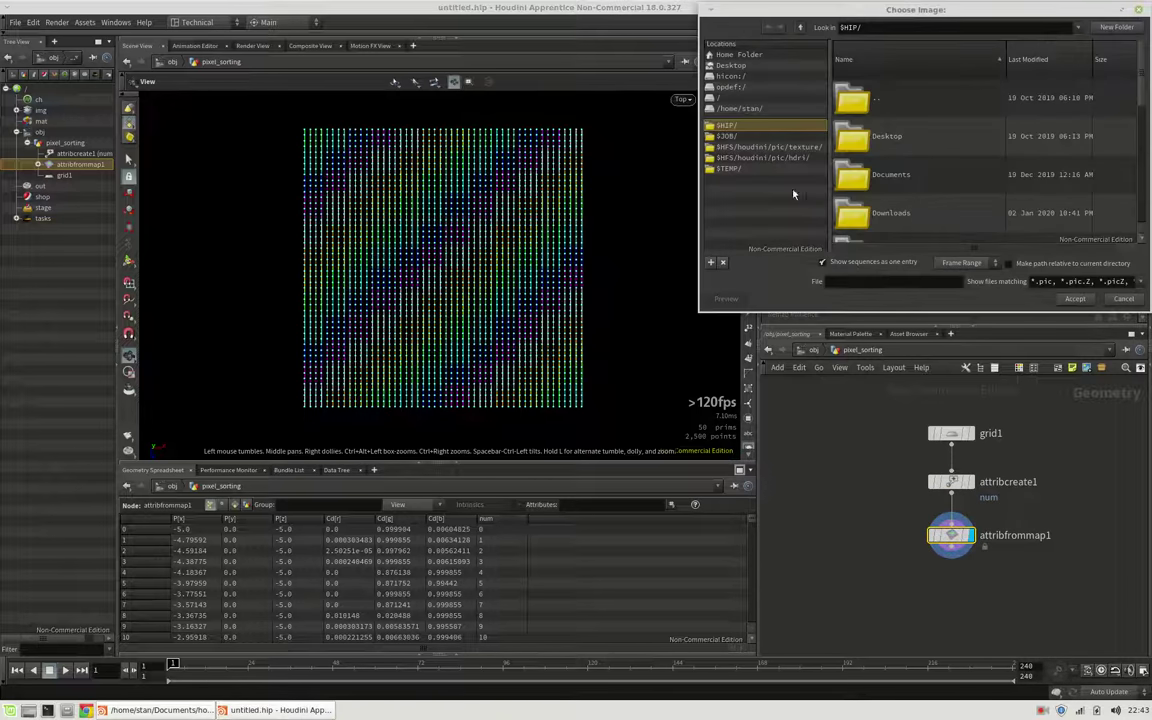
double_click(893, 210)
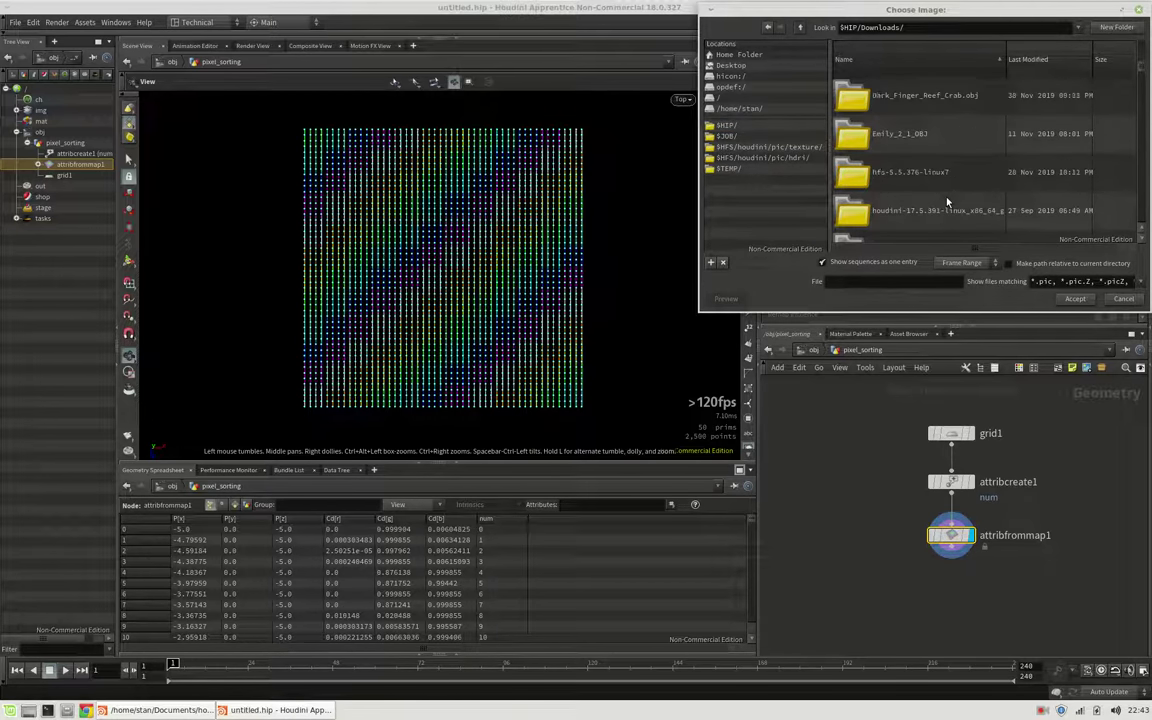
scroll(948, 203, "down", 5)
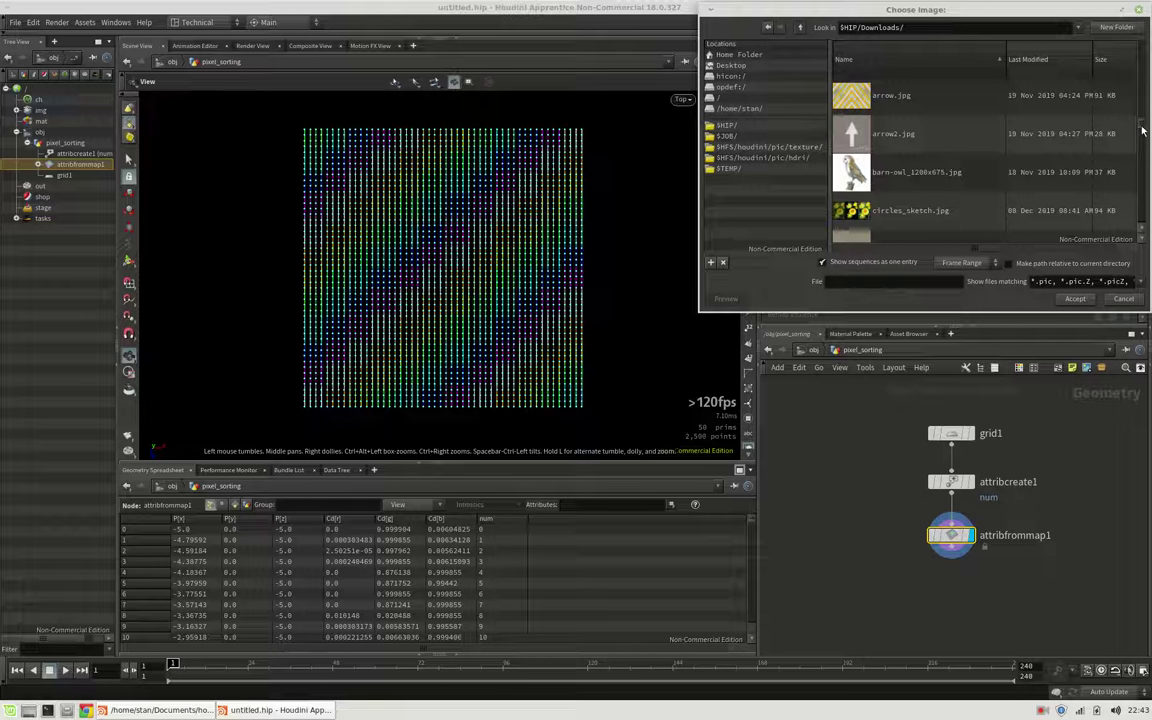
scroll(1143, 131, "down", 2)
scroll(1012, 163, "down", 3)
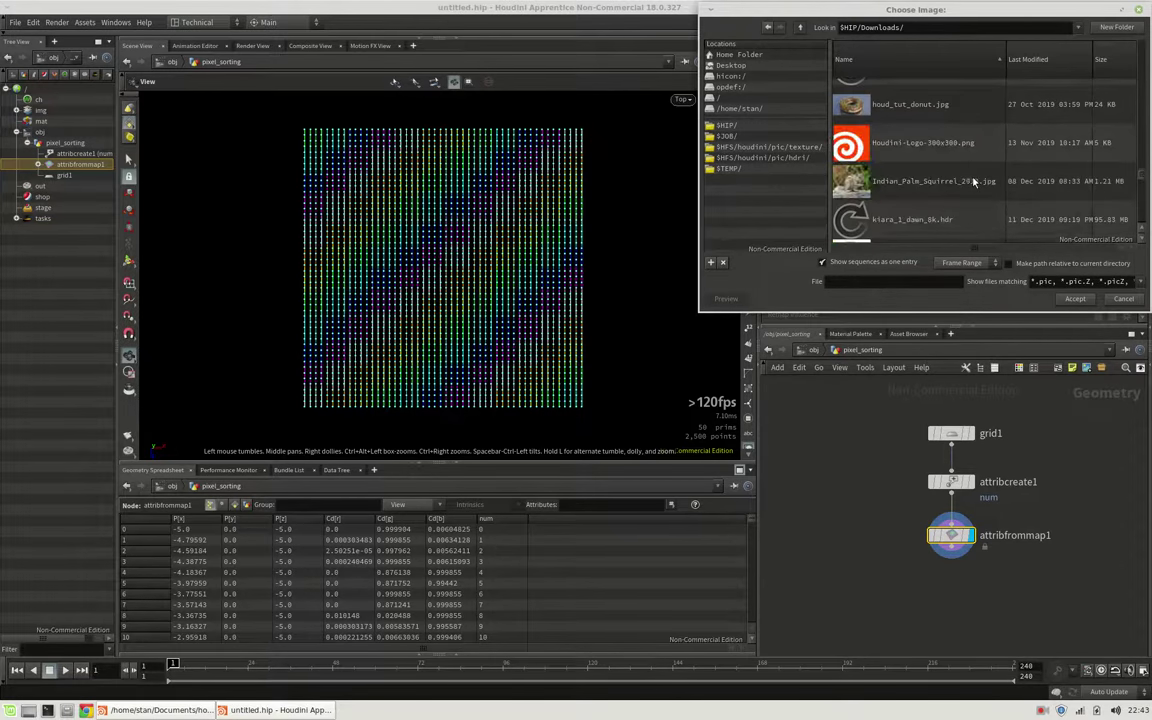
scroll(948, 188, "down", 3)
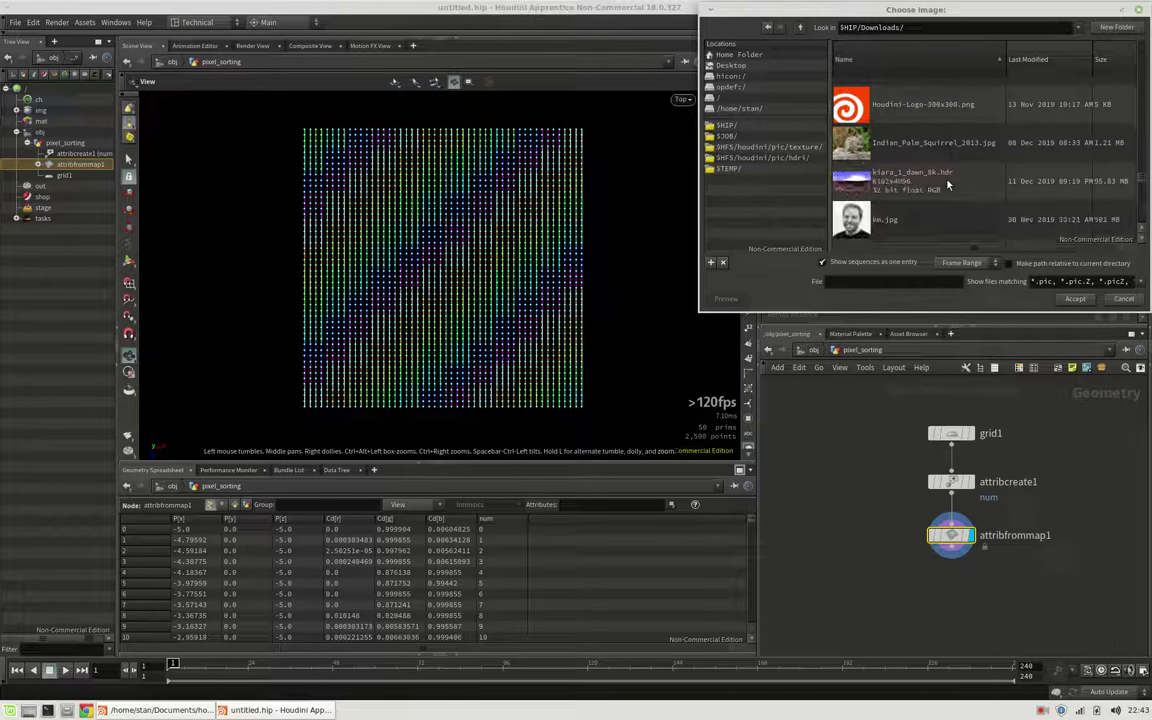
scroll(949, 185, "down", 5)
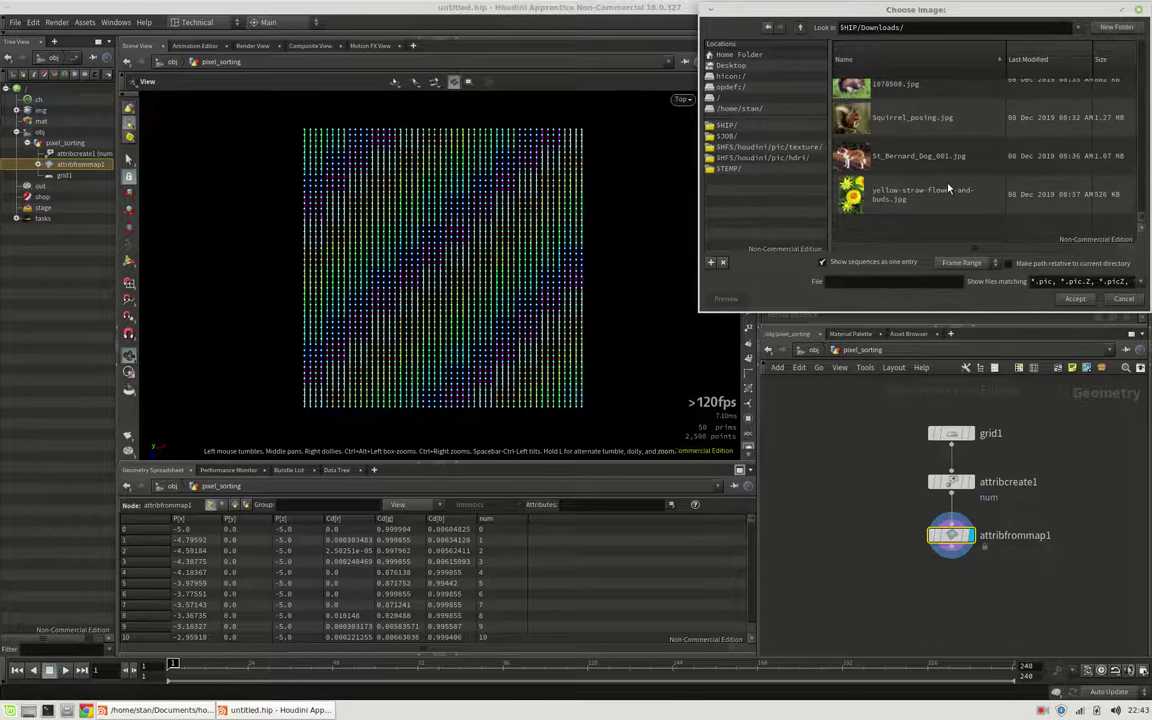
left_click(845, 155)
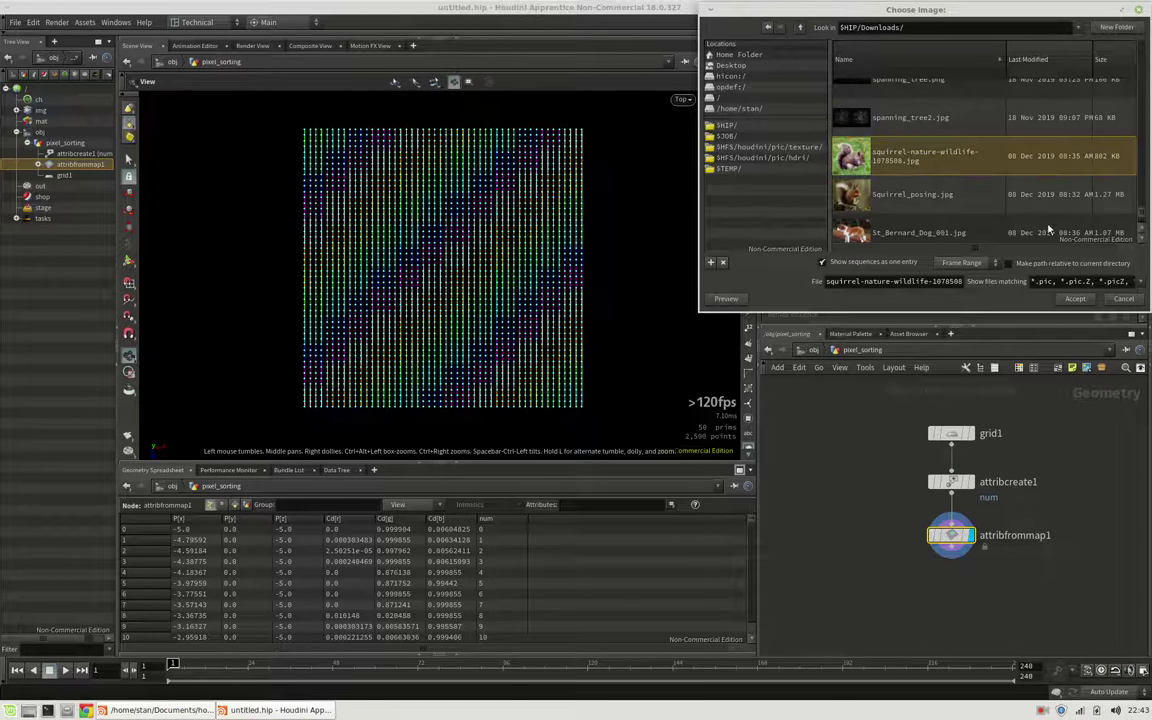
scroll(999, 210, "down", 2)
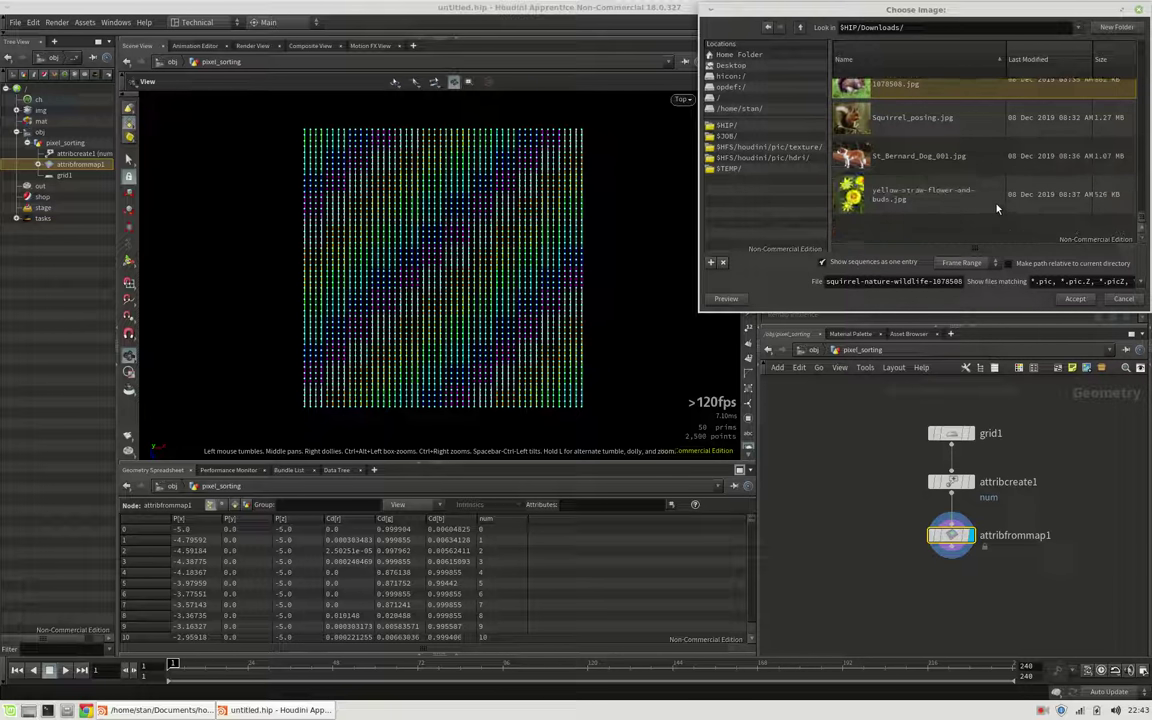
left_click(1085, 298)
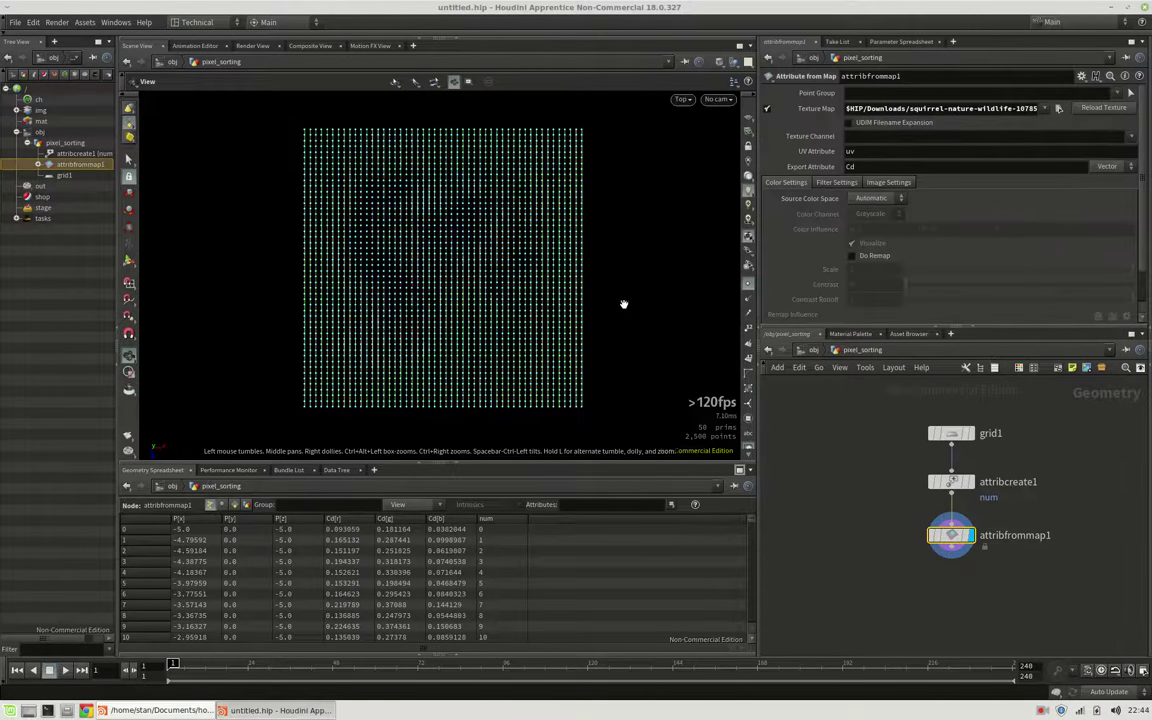
Step: Hide the point markers and set grid1 to 100 rows and 100 columns
left_click(752, 286)
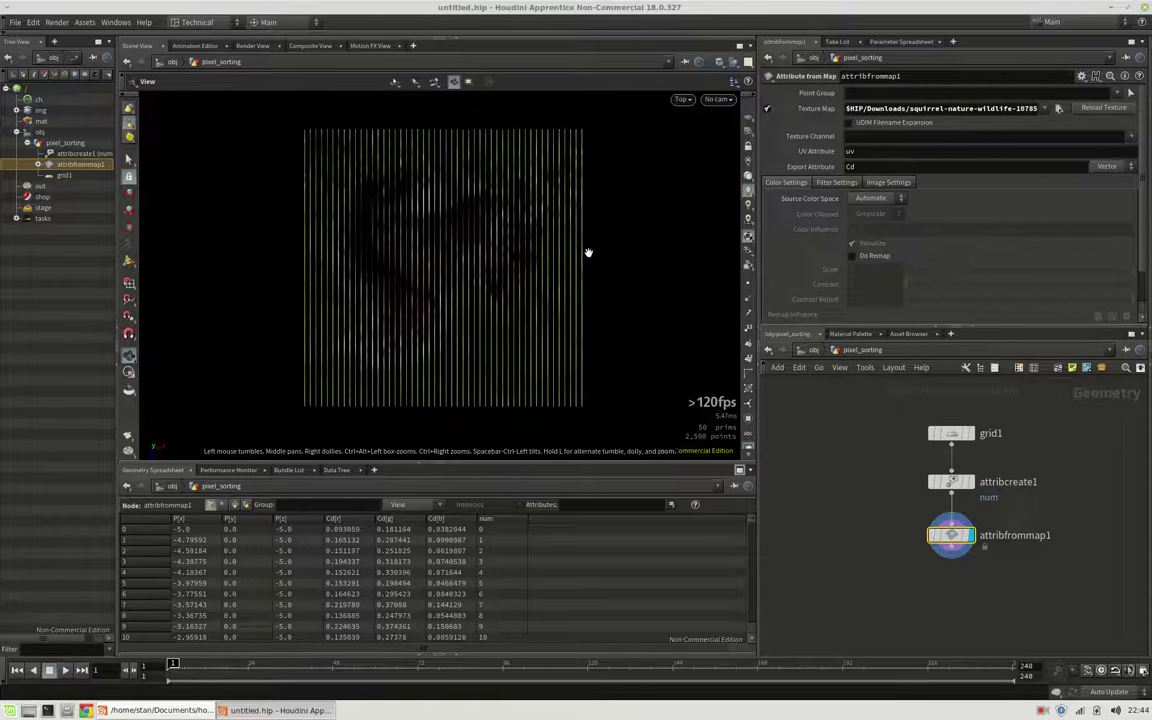
left_click(955, 435)
double_click(867, 186)
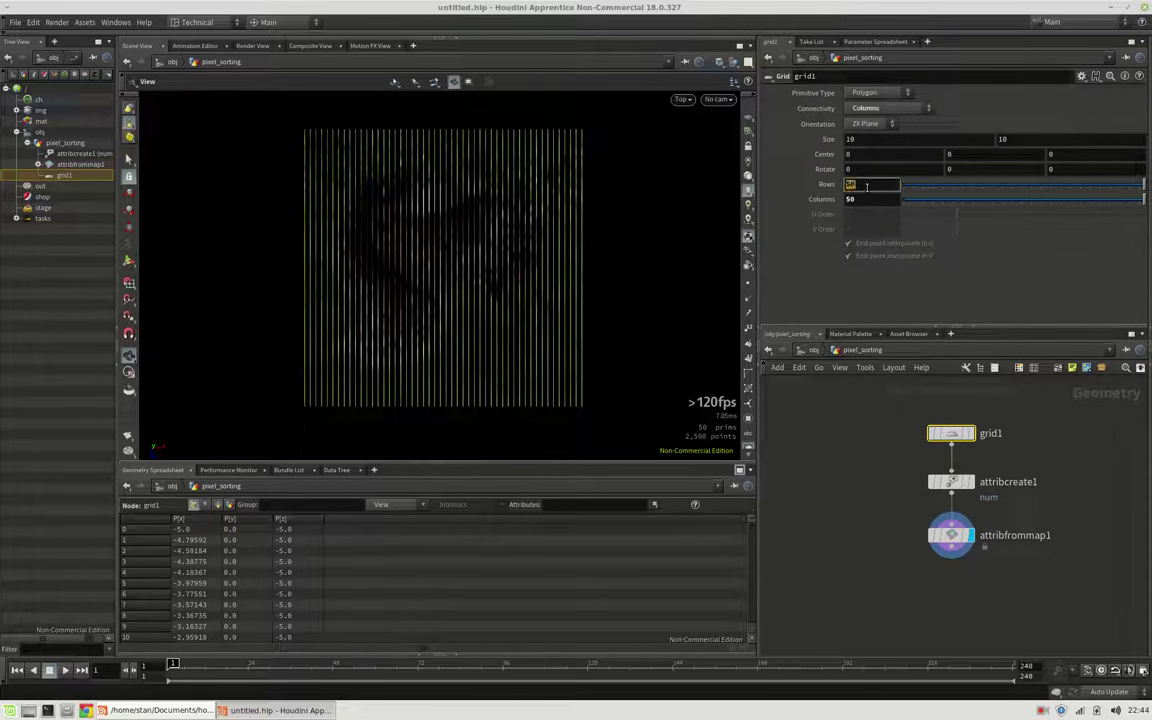
type("100")
key("Tab")
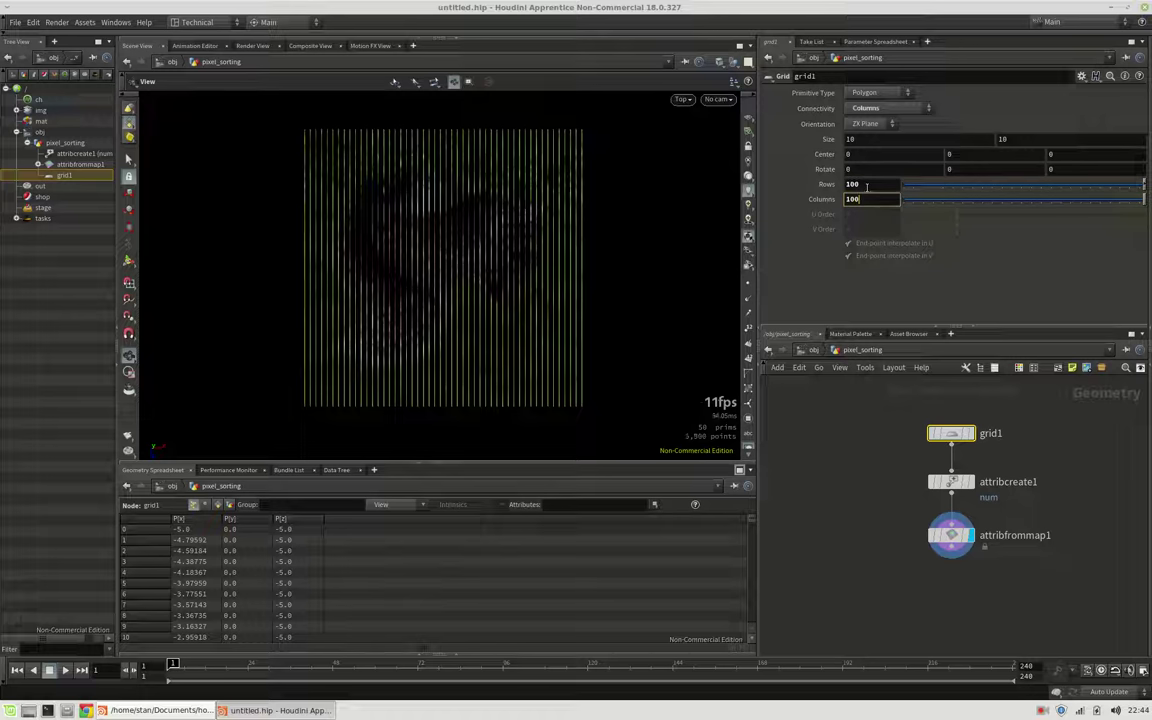
key("Return")
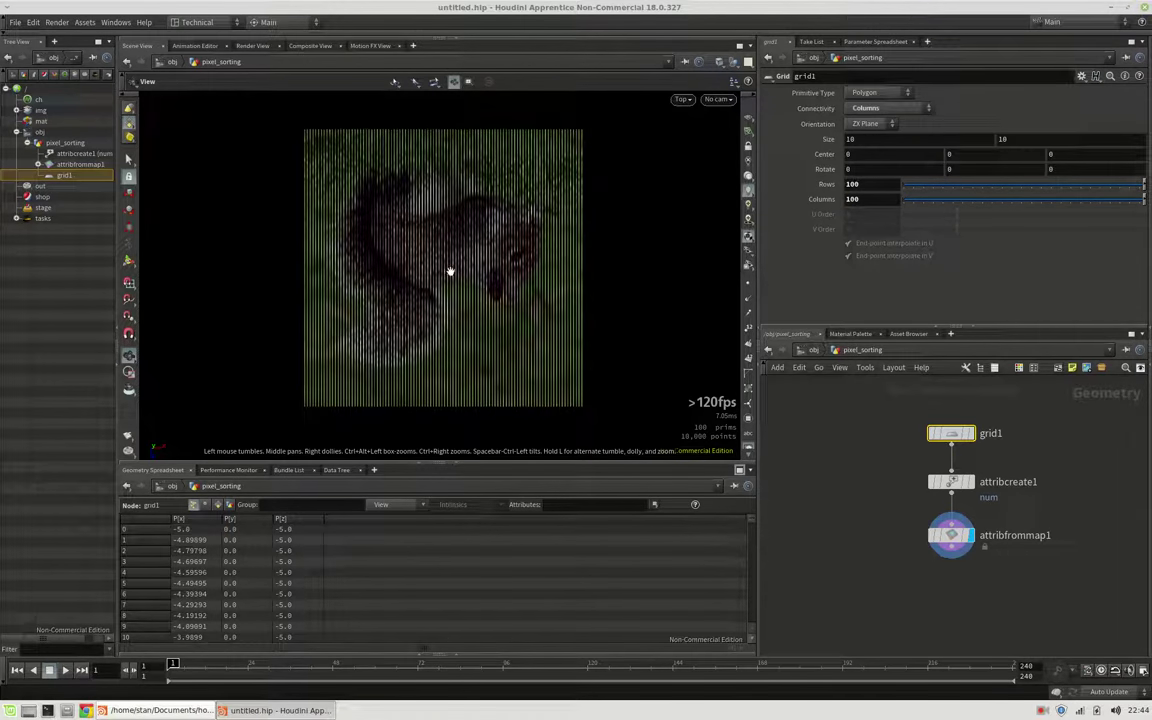
Step: Add an Attribute VOP below attribfrommap1 and rename it luminance
left_click(953, 537)
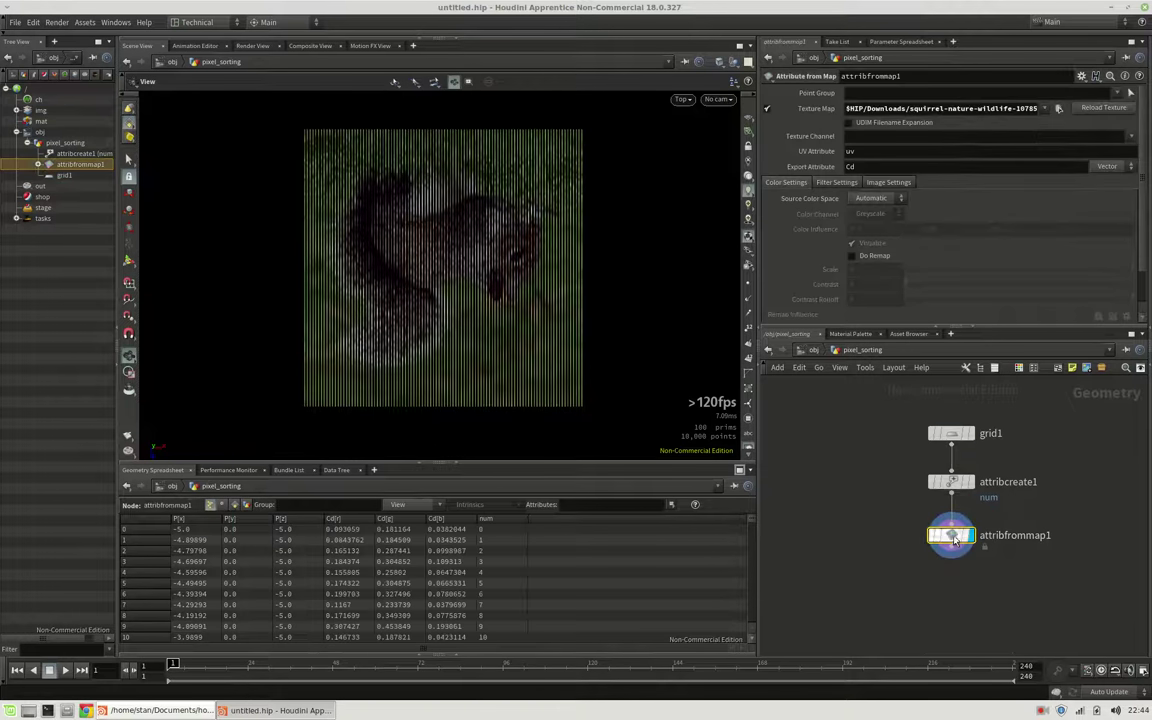
left_click(888, 182)
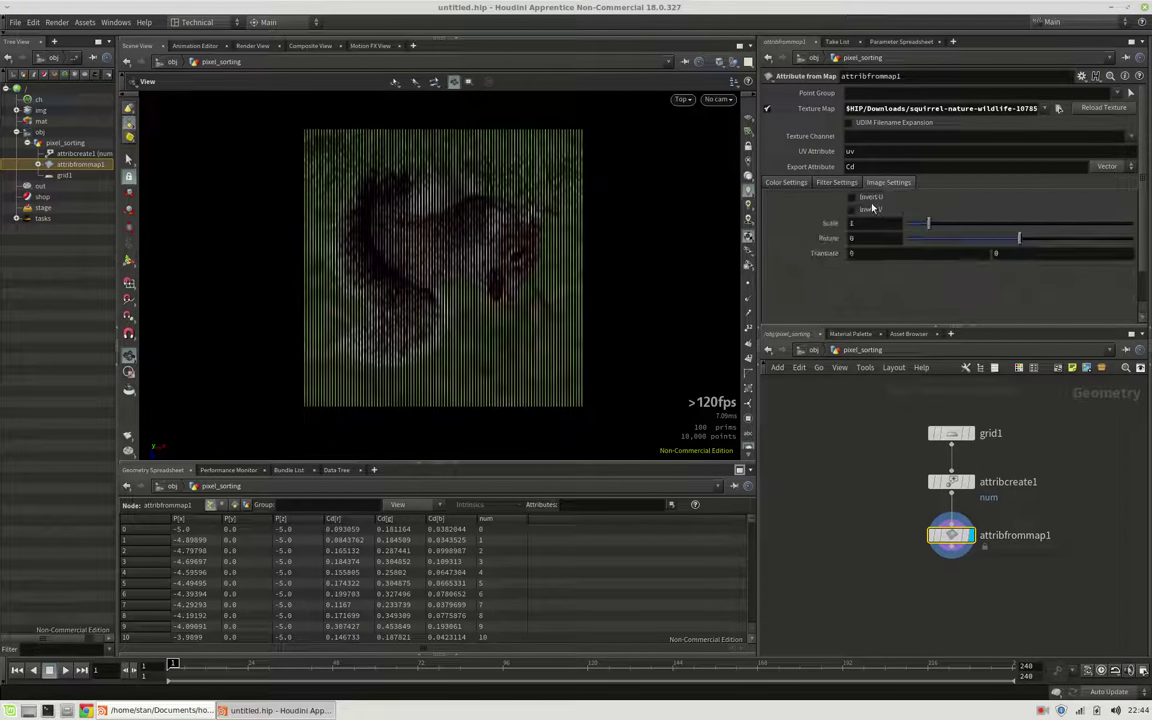
middle_click_drag(972, 614, 979, 588)
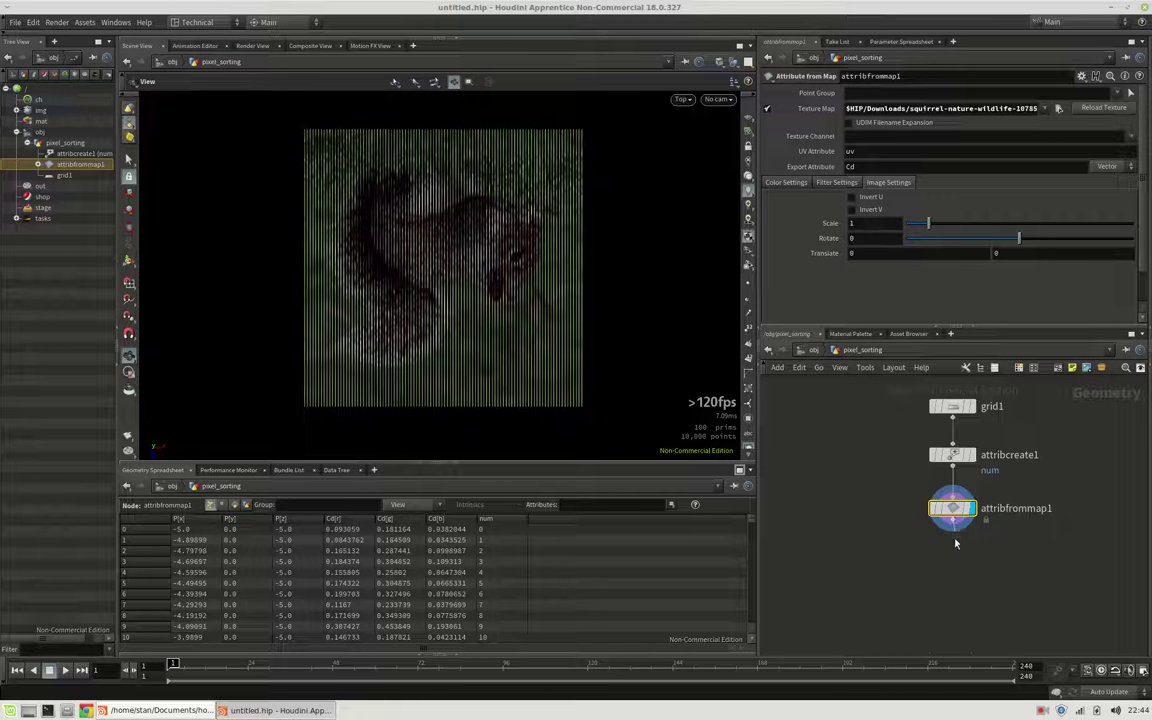
key("Tab")
mouse_move(957, 543)
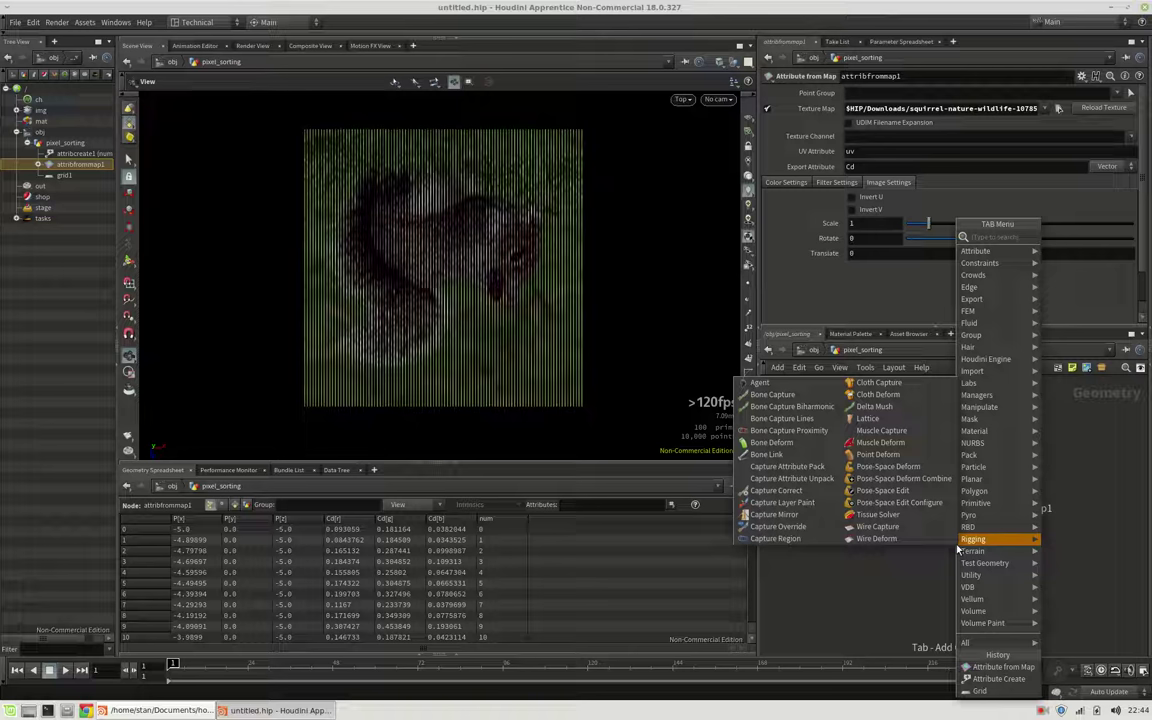
type("attribvop")
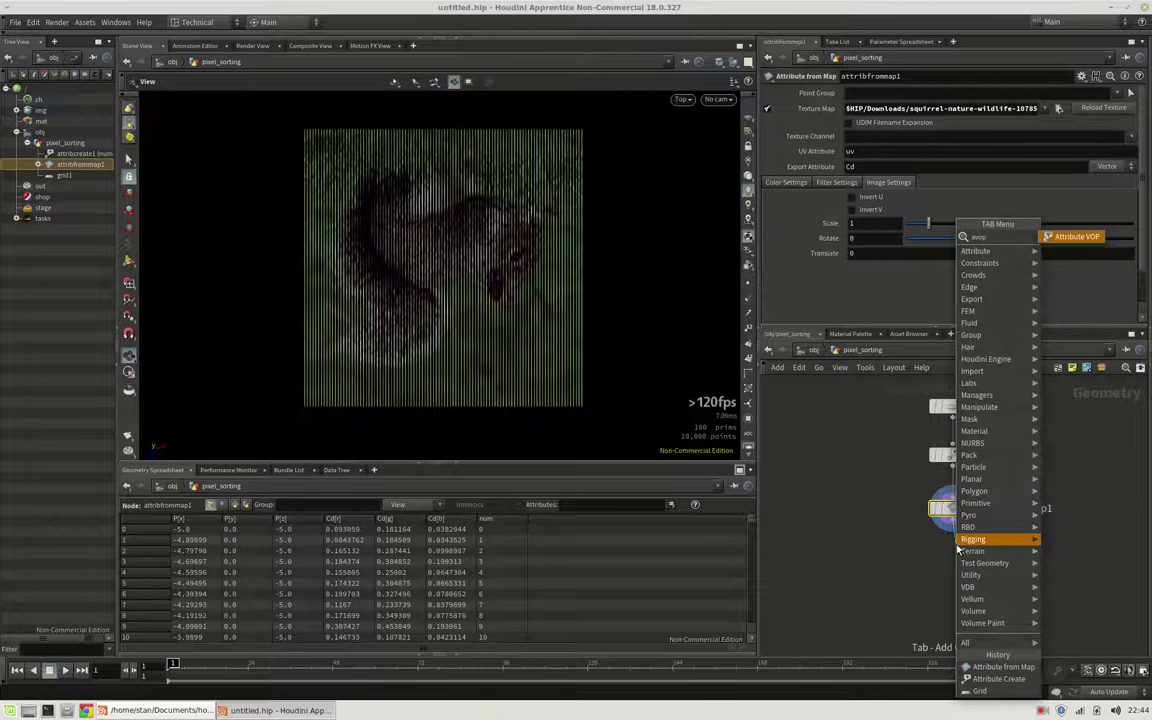
key("Return")
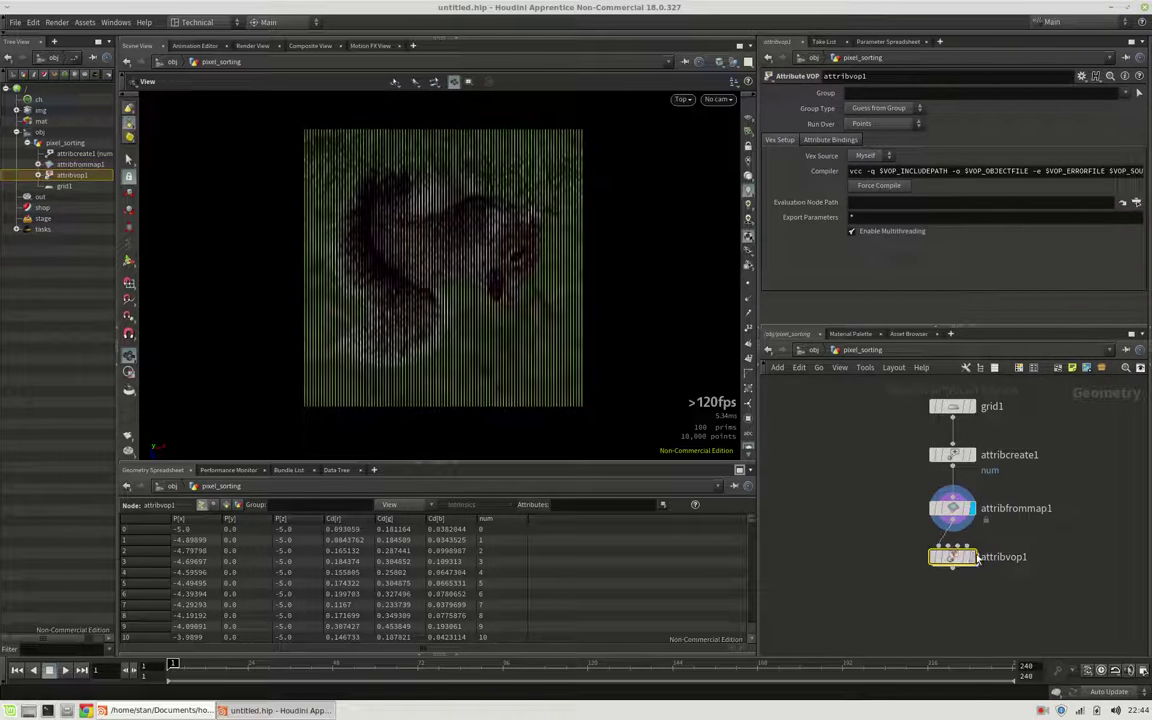
double_click(1000, 557)
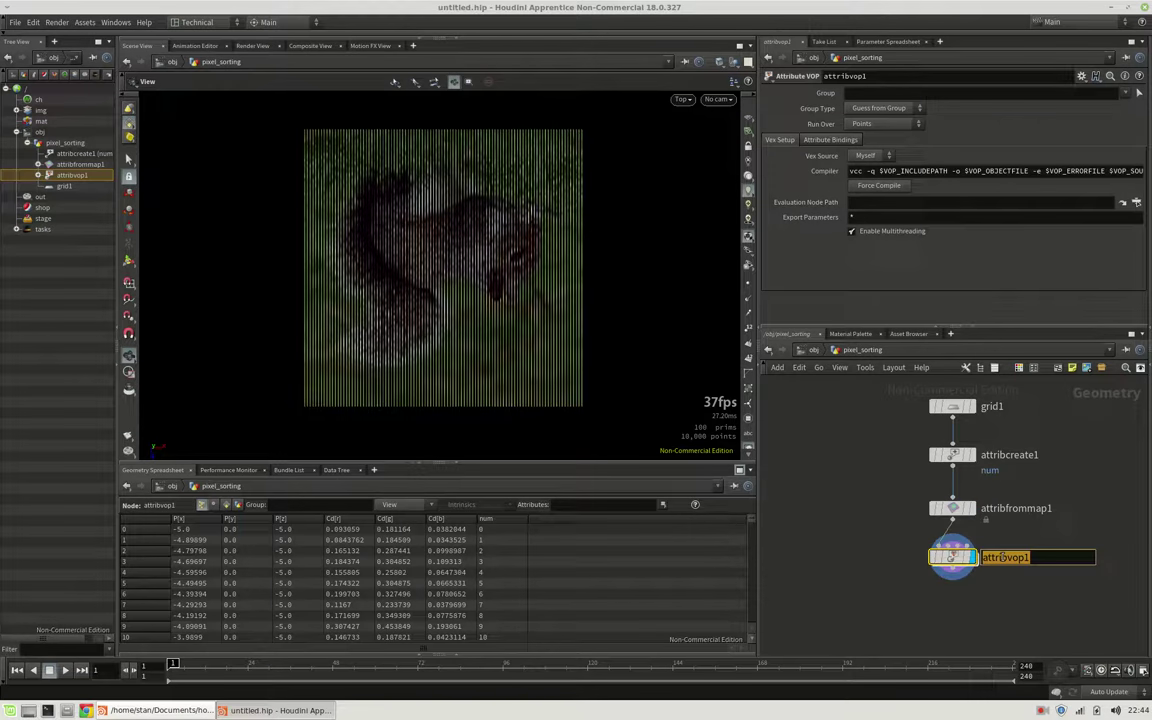
type("lumina")
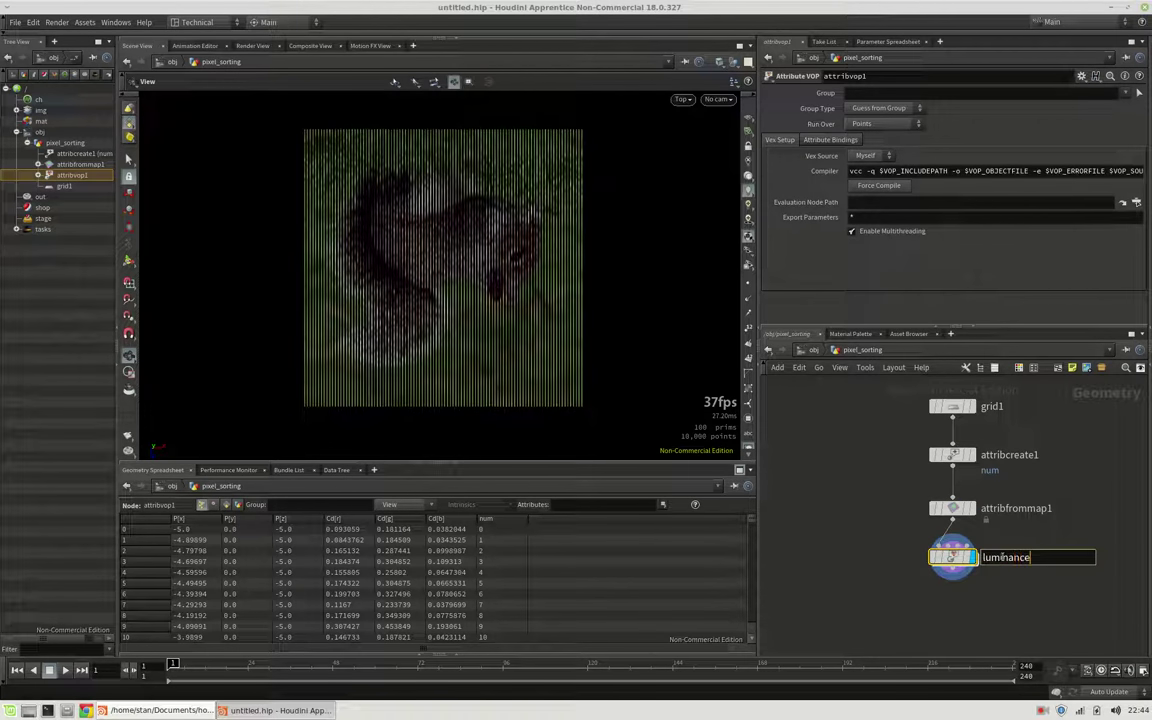
type("nce")
key("Return")
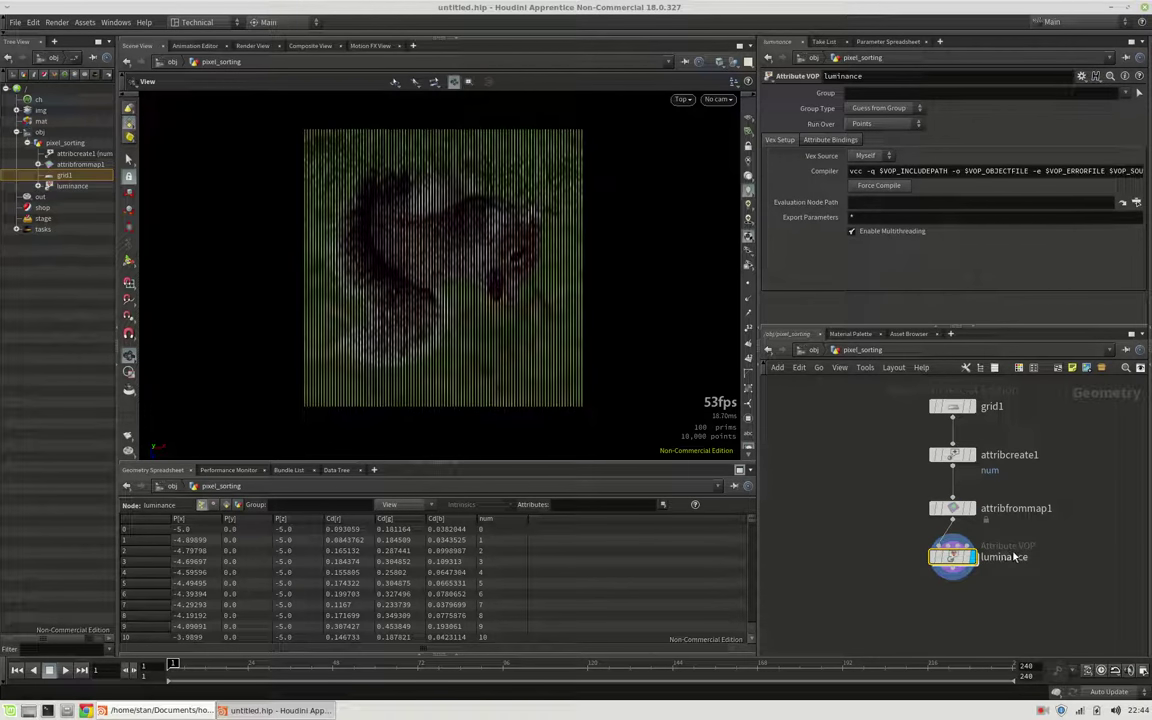
Step: Inside the luminance VOP, feed the global Cd output into a new Luminance node
double_click(955, 562)
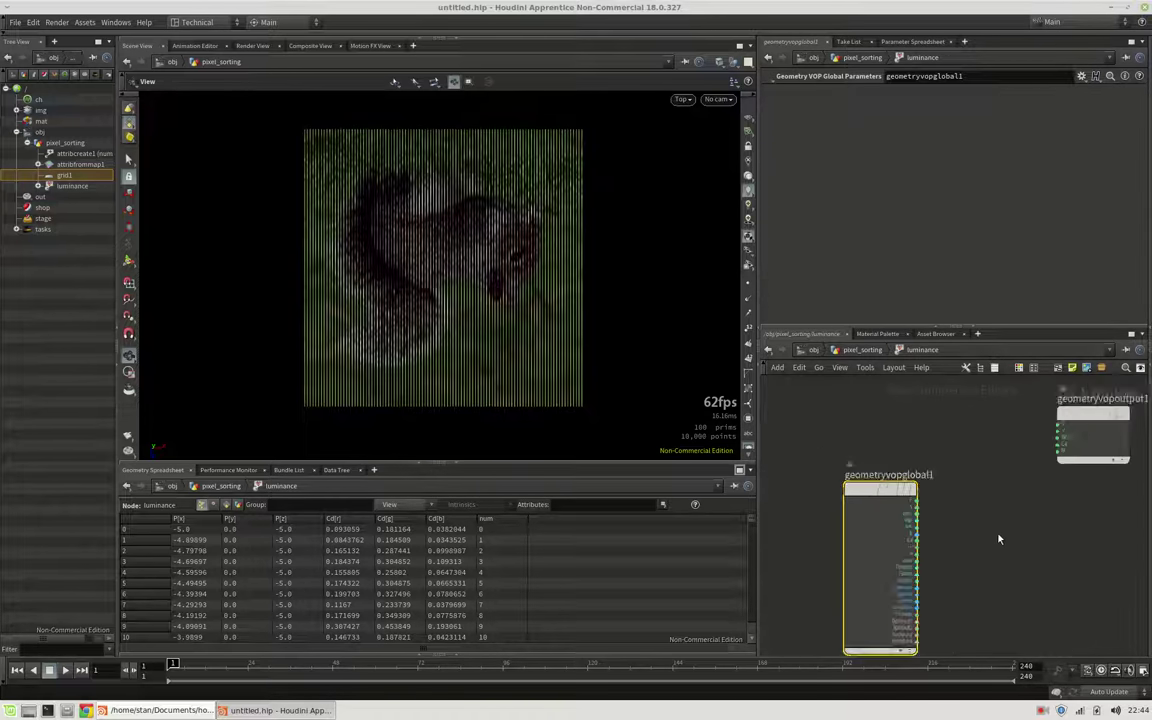
scroll(1045, 495, "down", 3)
left_click(1076, 452)
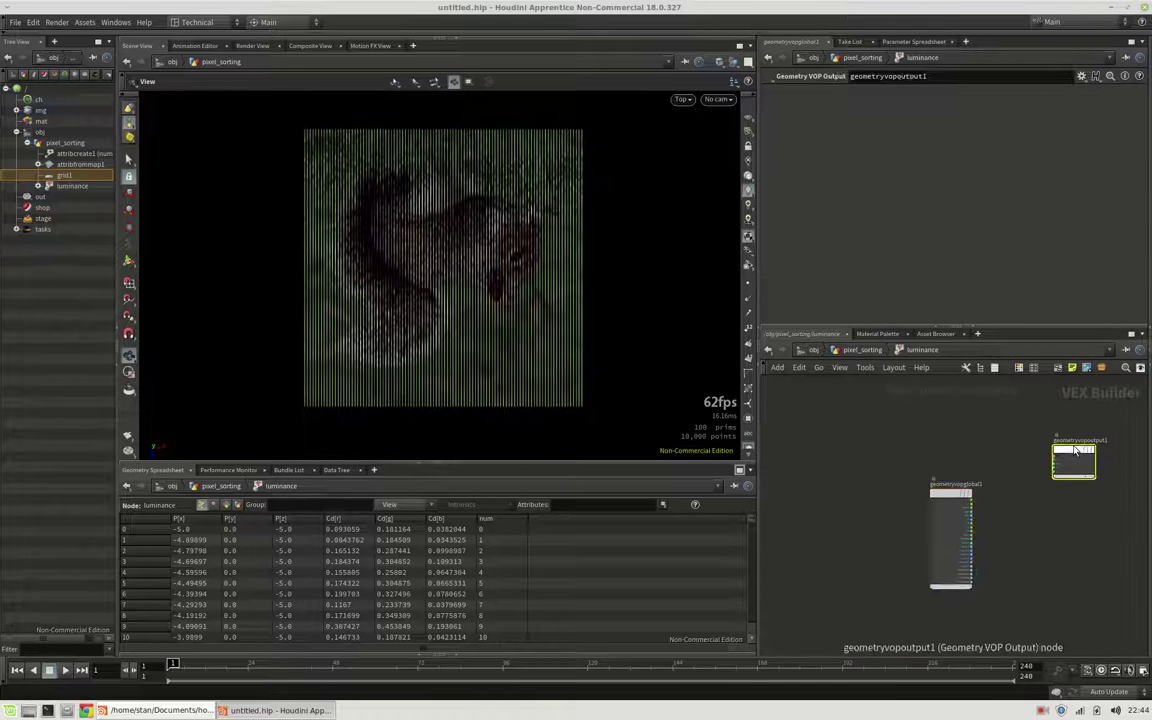
left_click(951, 500)
scroll(1000, 520, "up", 5)
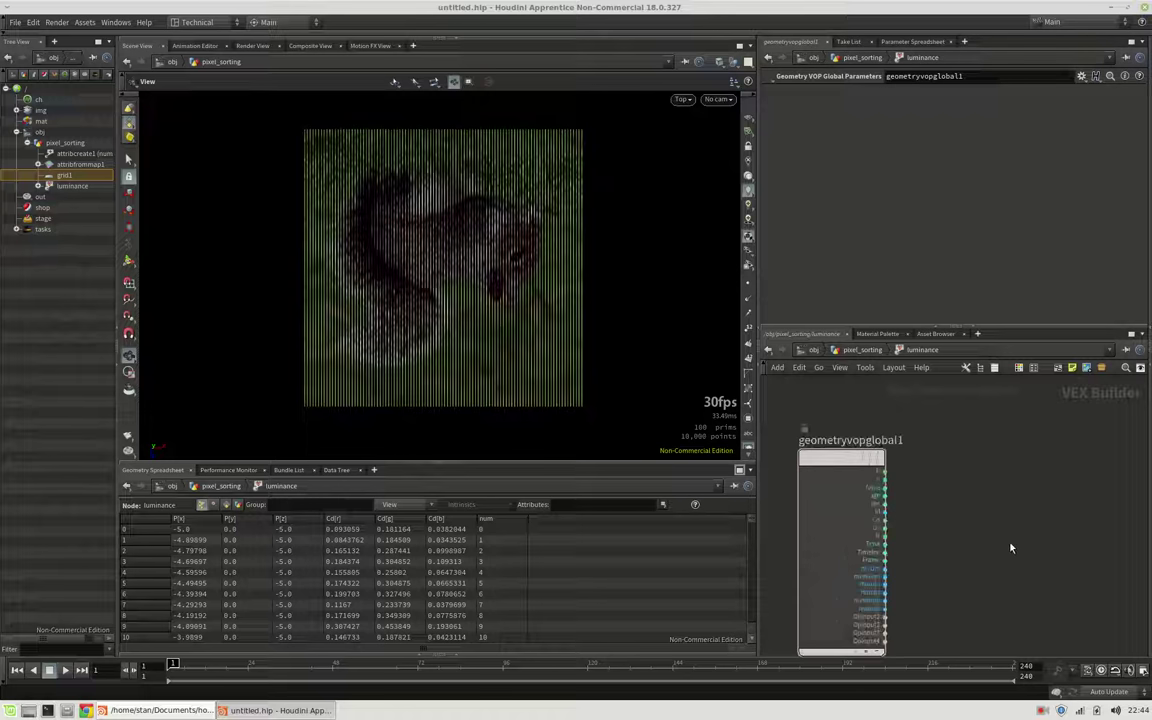
left_click(856, 497)
key("Tab")
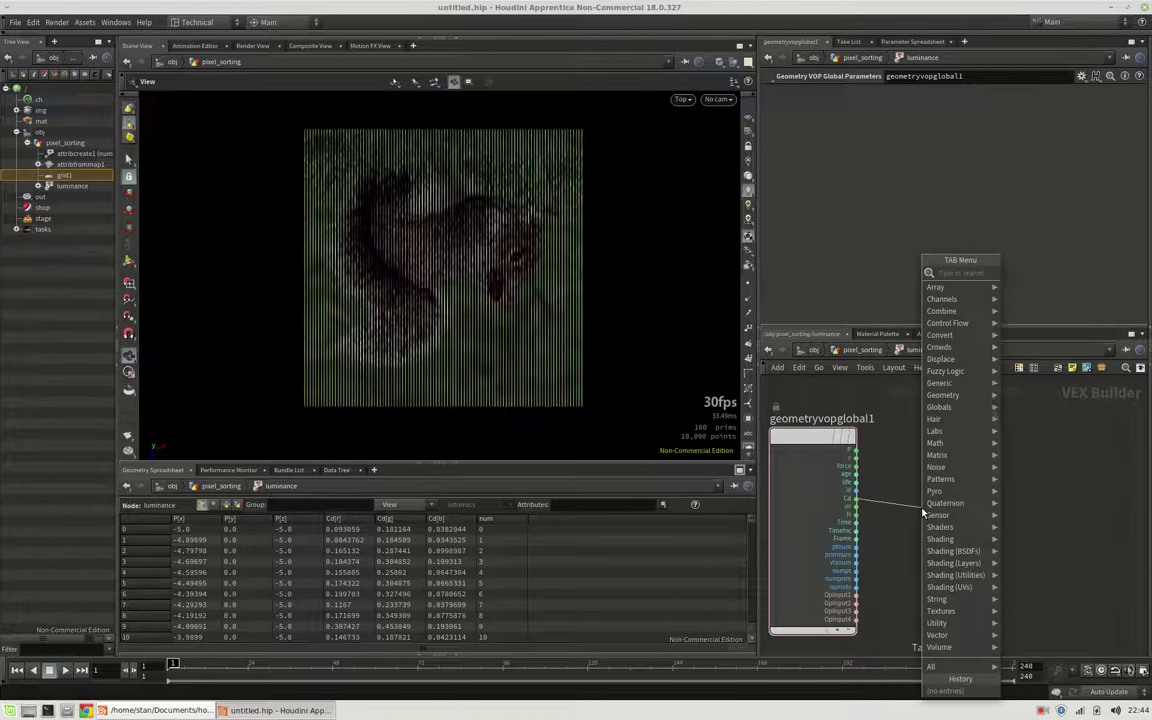
type("lumi")
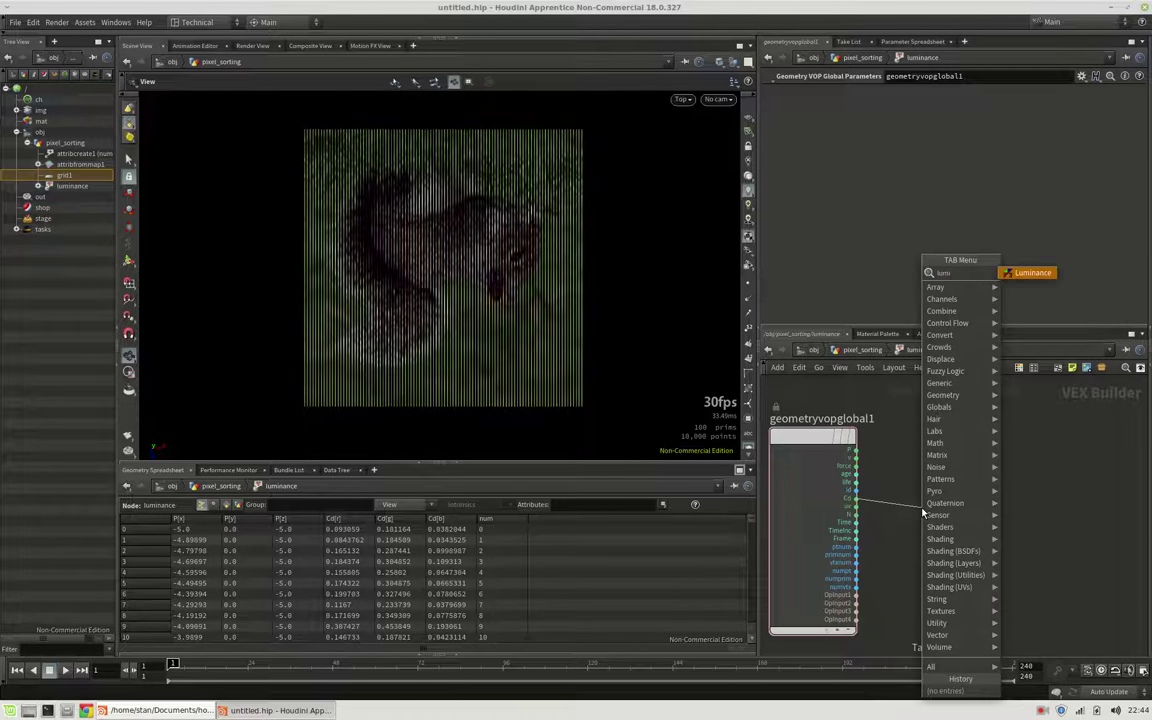
key("Return")
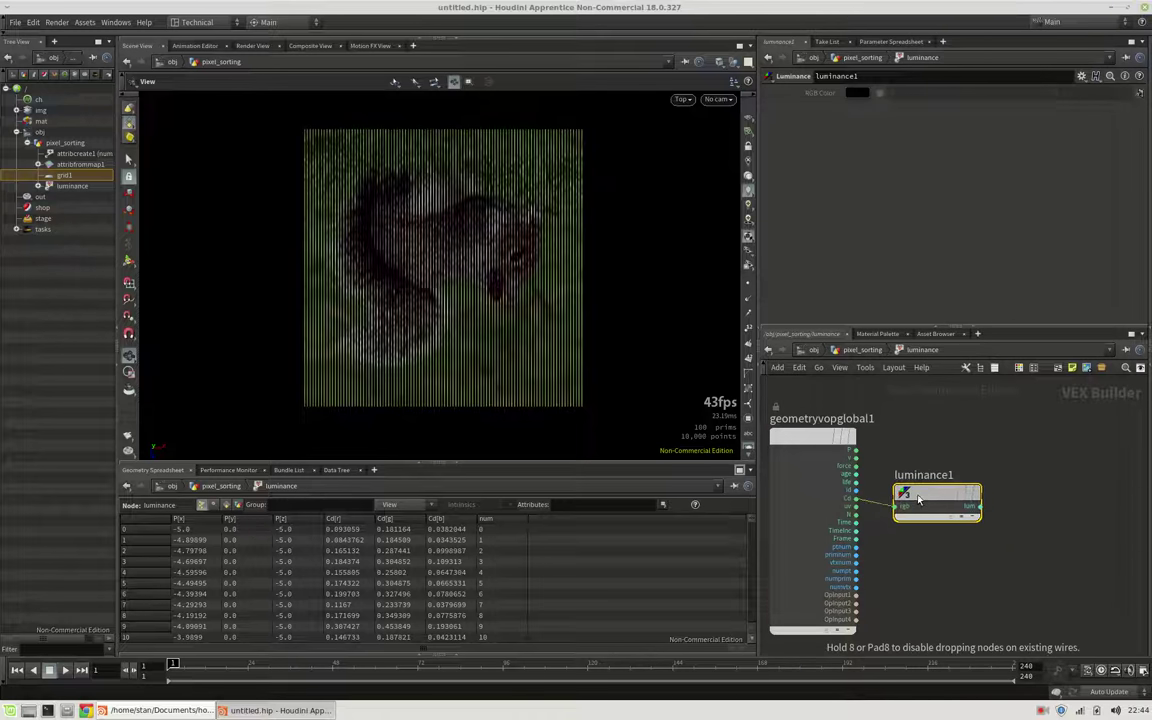
left_click(918, 451)
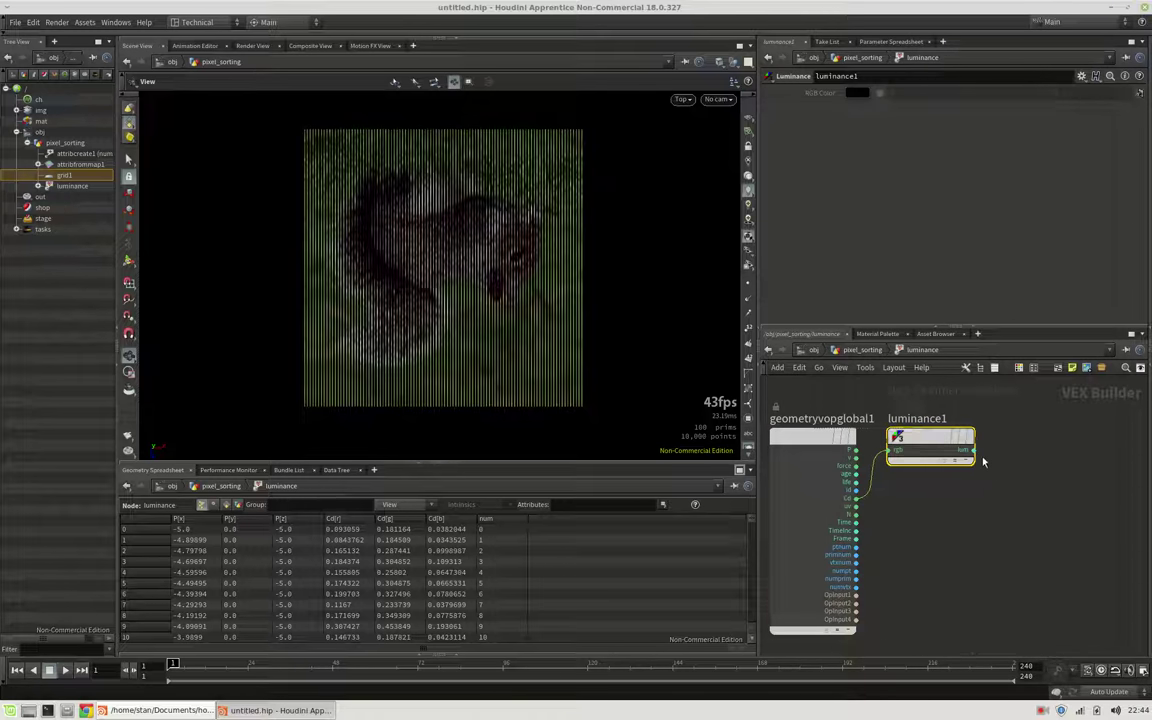
Step: Export the luminance result through a Bind Export named lum, then return to pixel_sorting
left_click(972, 449)
key("Tab")
type("b")
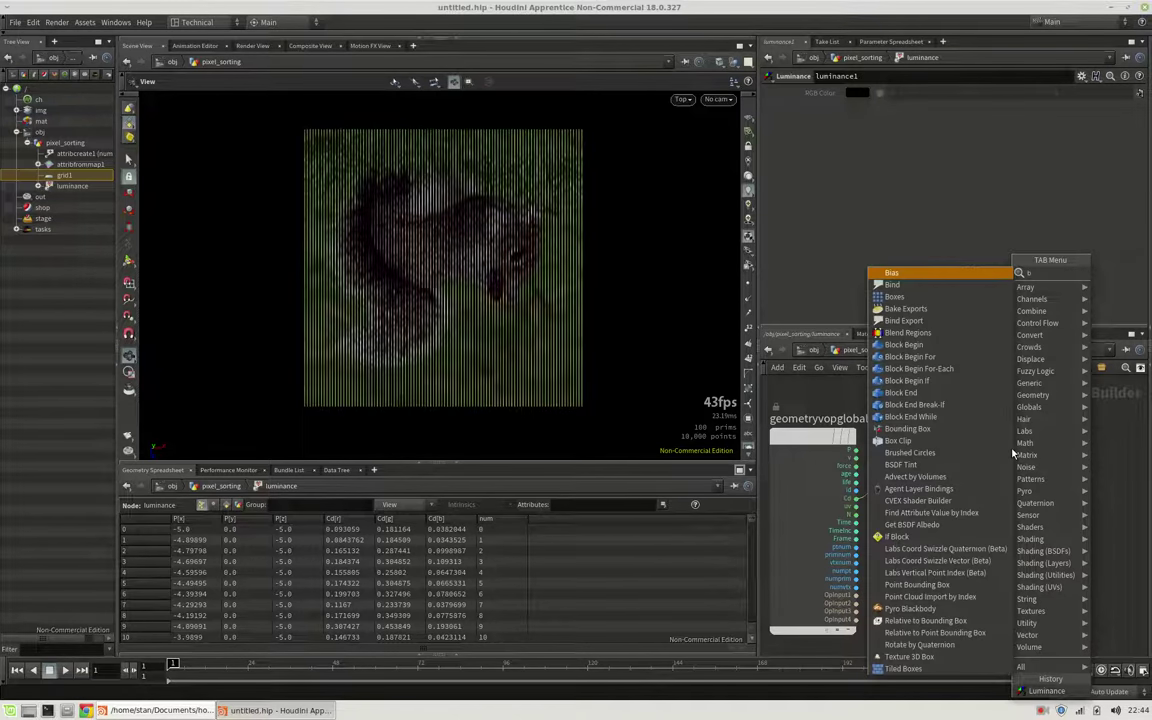
type("inde")
key("Return")
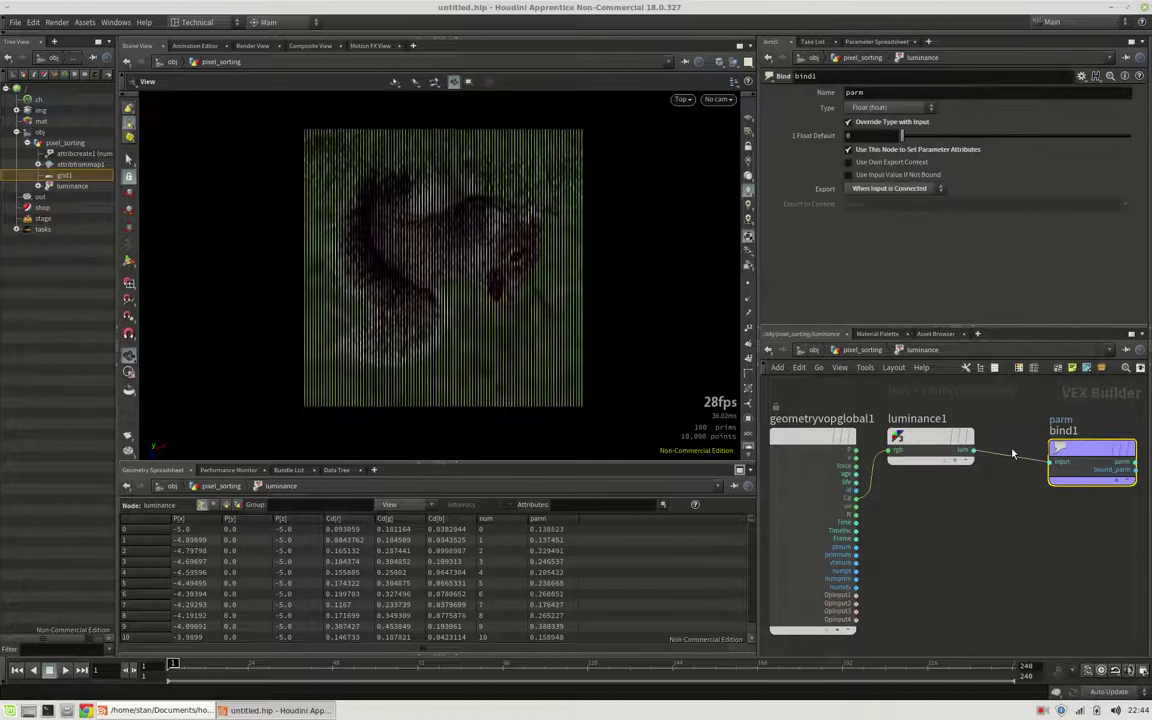
left_click(1046, 440)
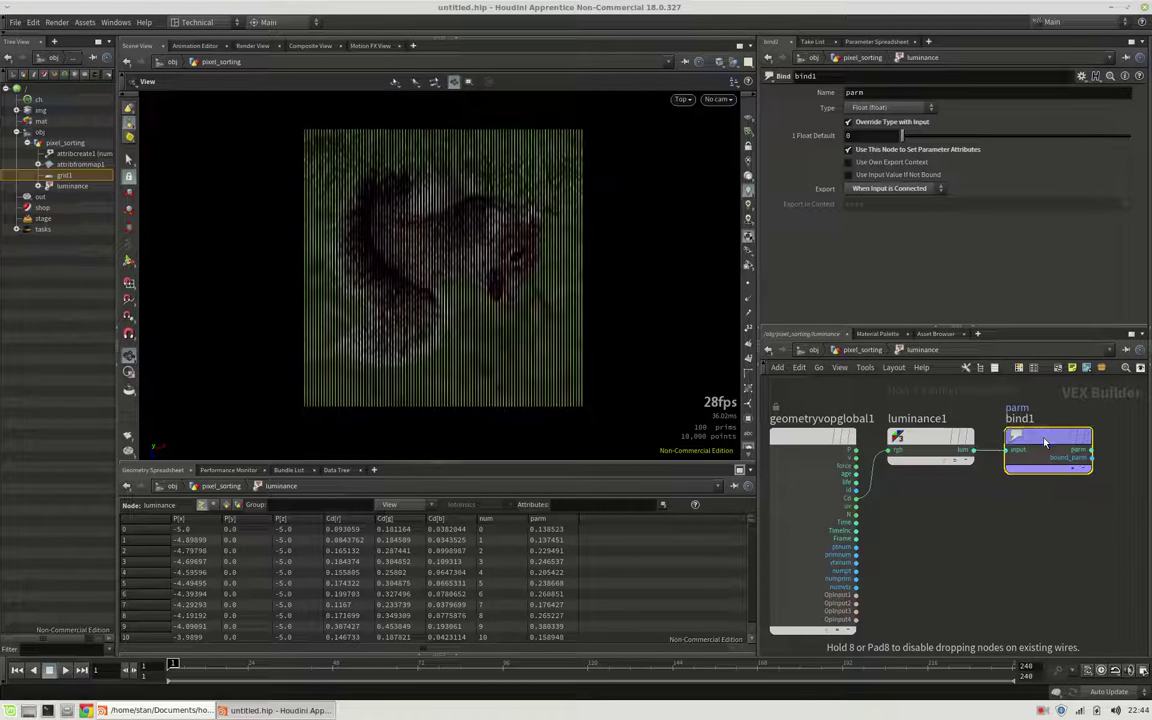
double_click(891, 93)
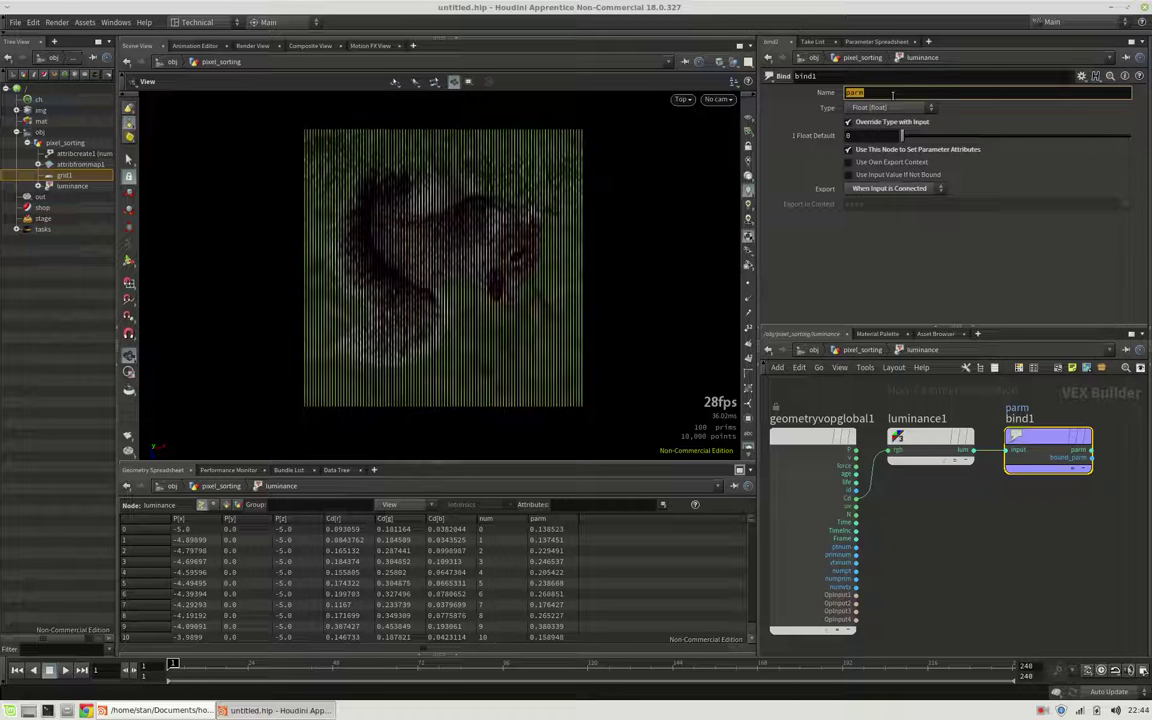
type("lum")
key("Return")
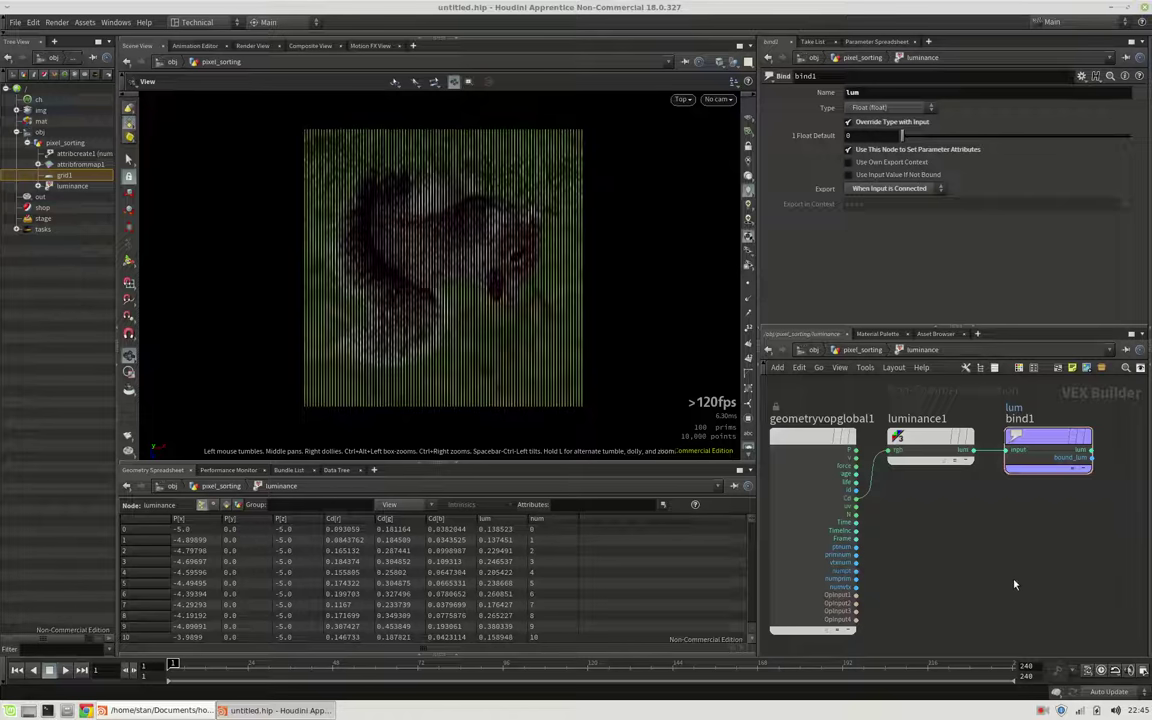
key("u")
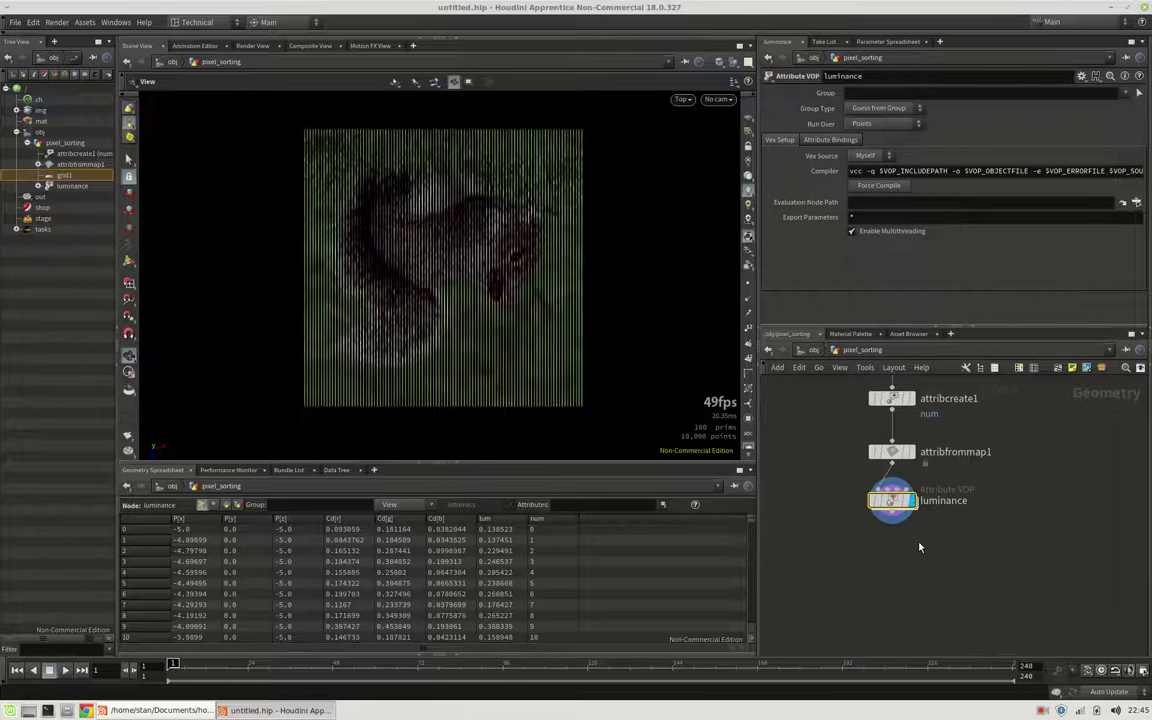
Step: Discard a stray Curve node, then add and display a PolyCut node under luminance
key("Tab")
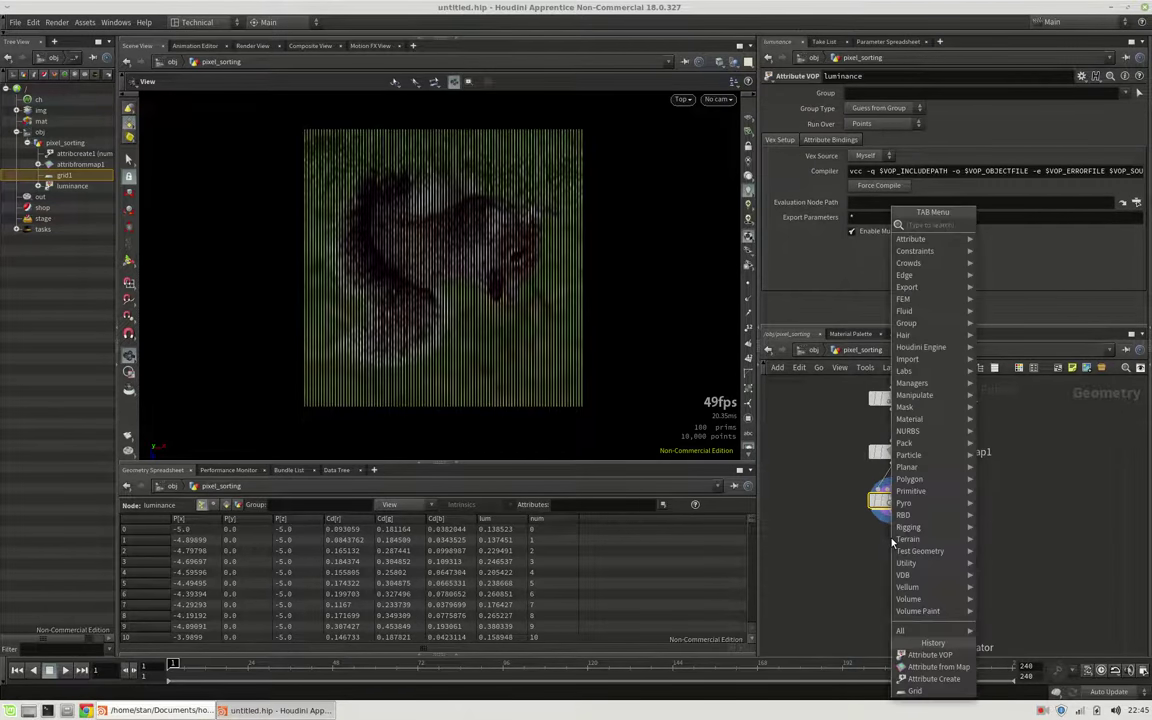
type("curve")
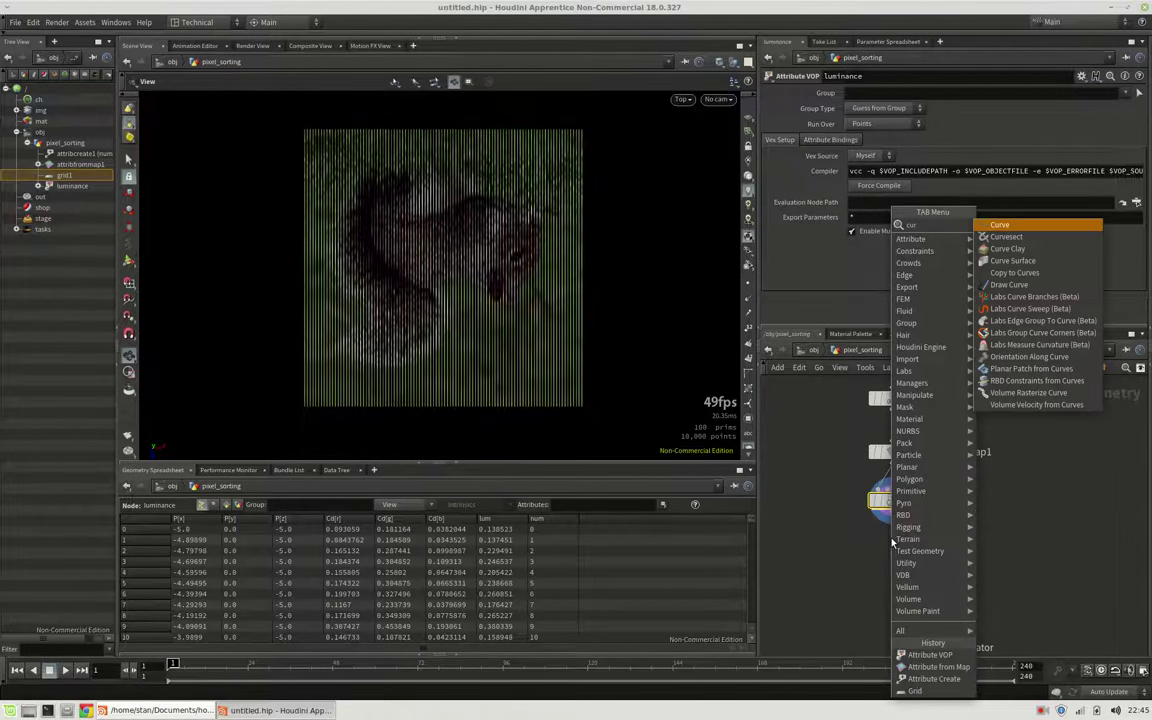
key("Return")
key("Delete")
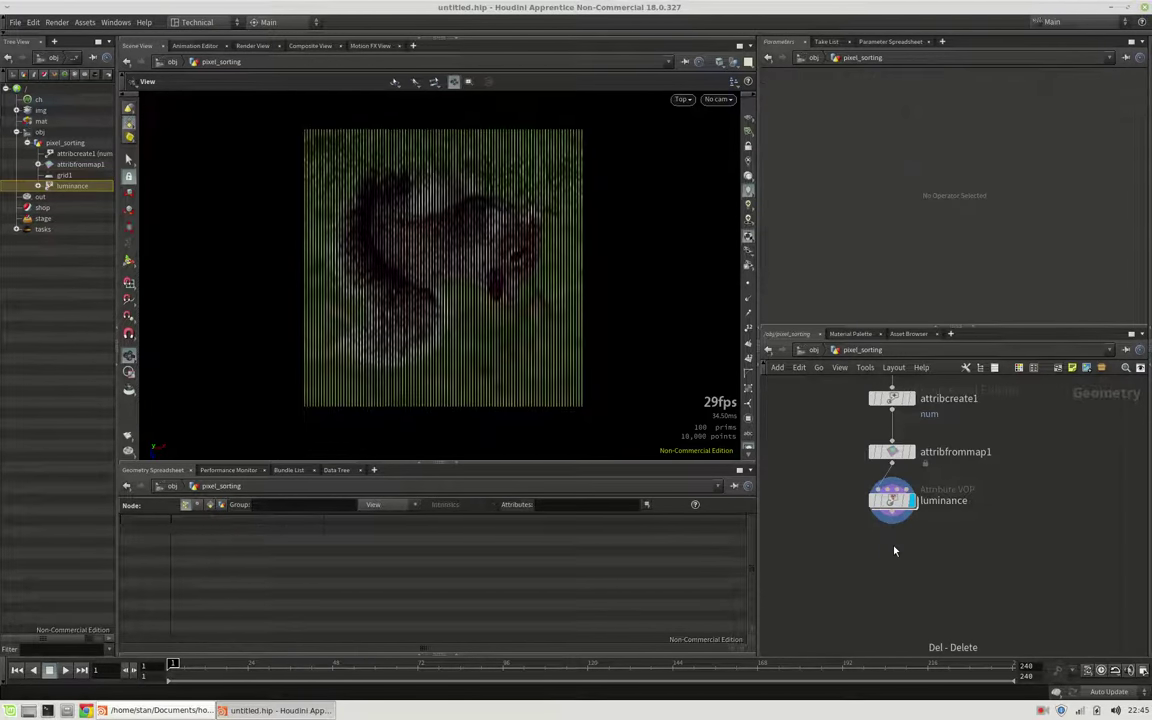
key("Tab")
type("cut")
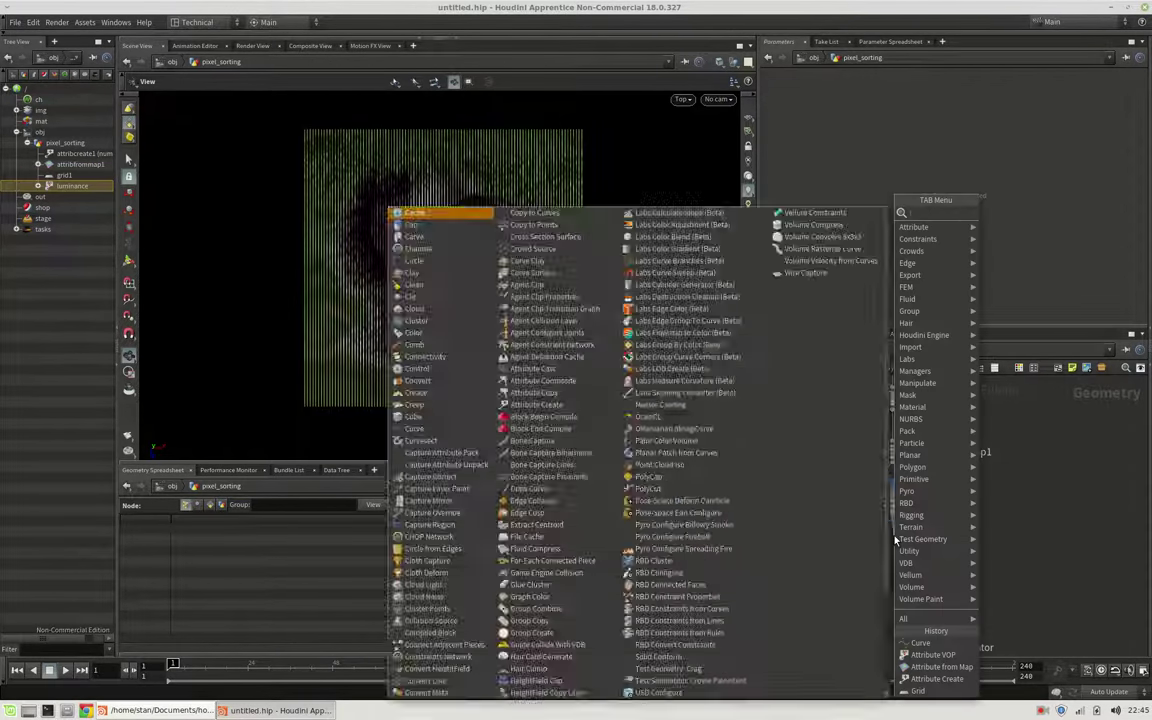
key("Down")
key("Down")
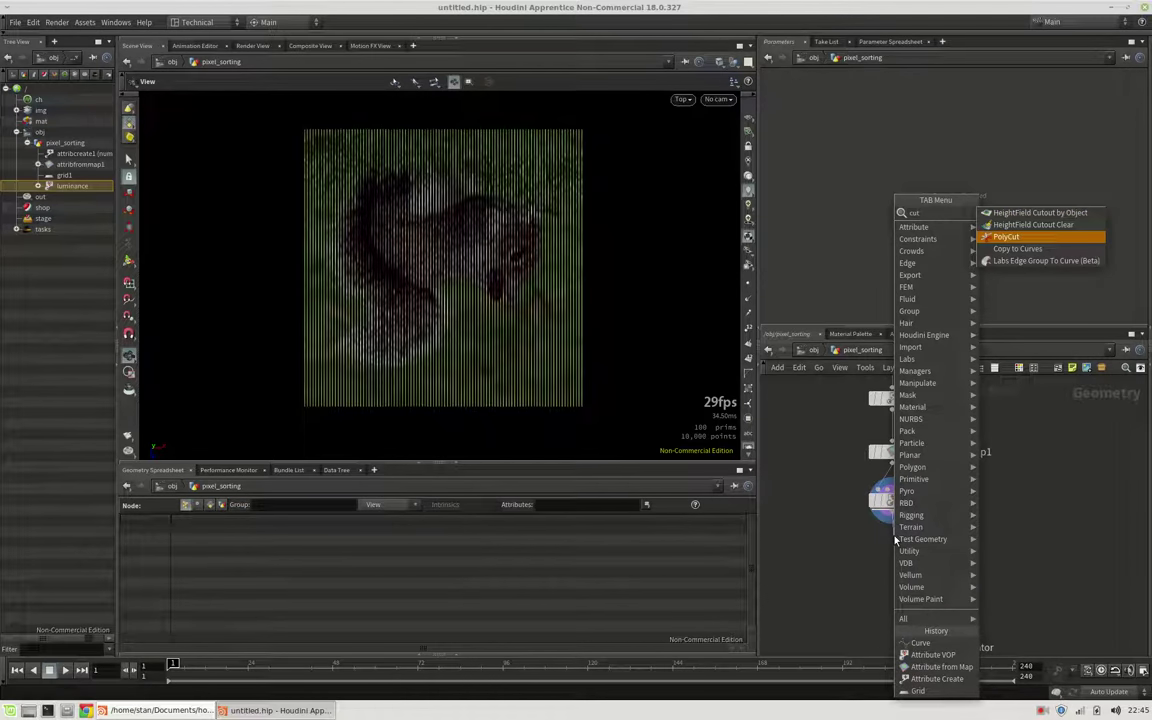
key("Return")
left_click(896, 541)
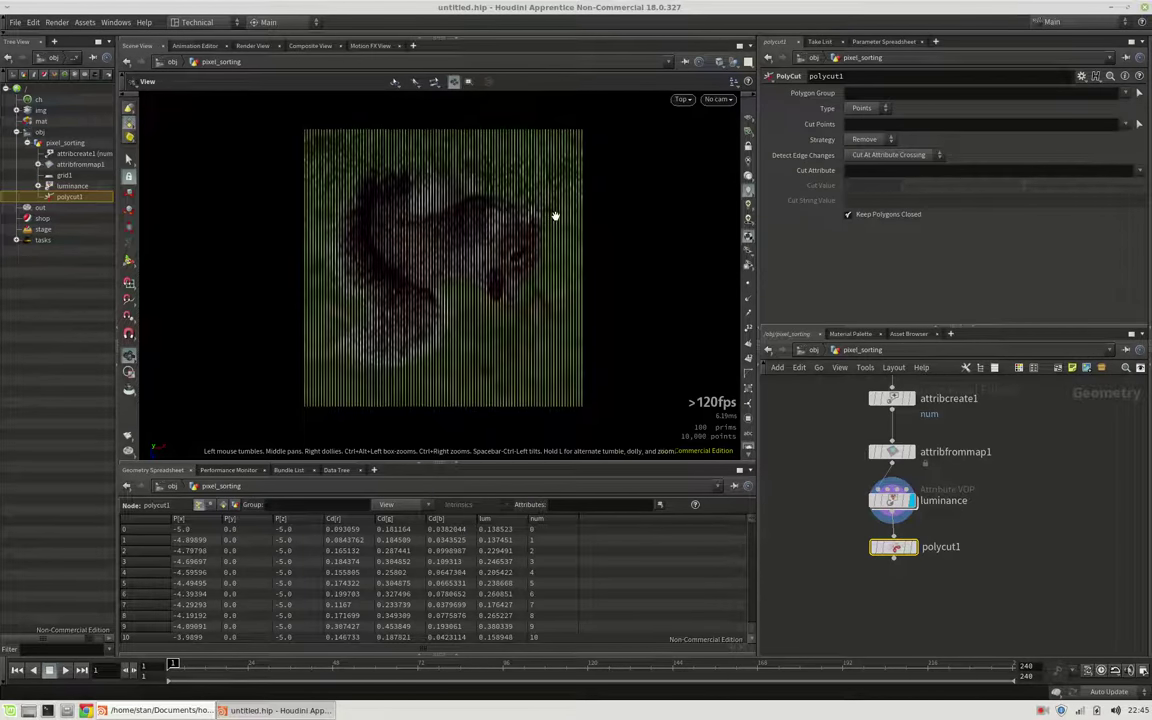
left_click(912, 547)
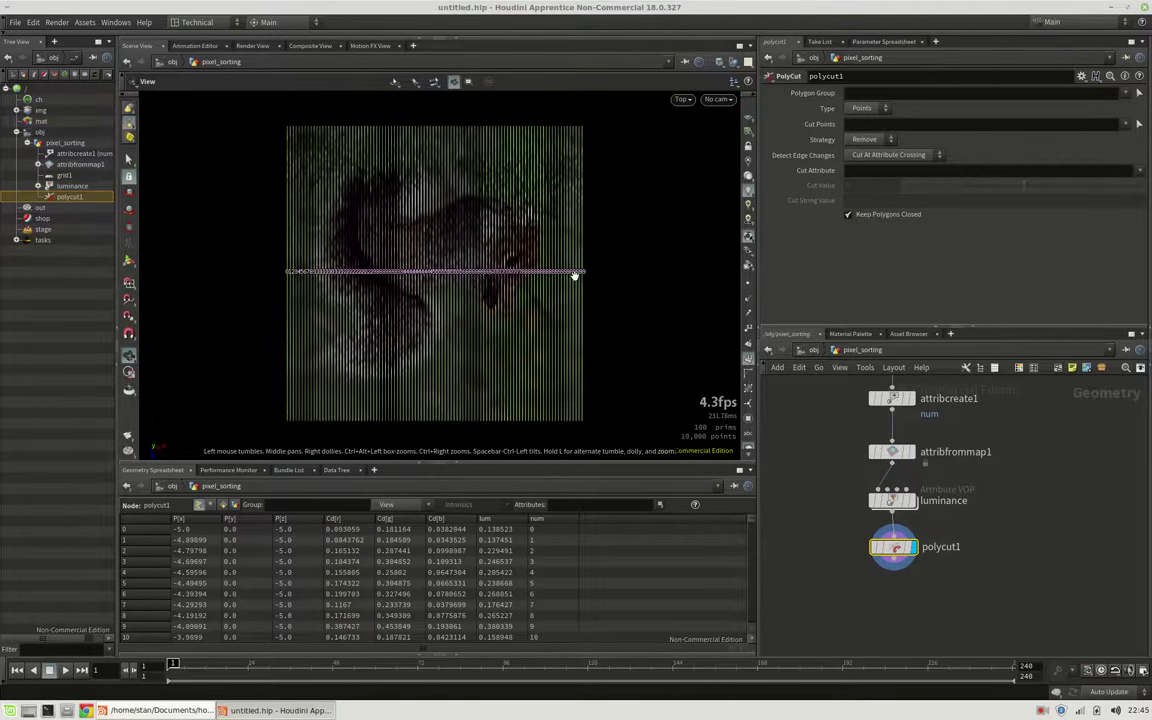
scroll(576, 272, "up", 10)
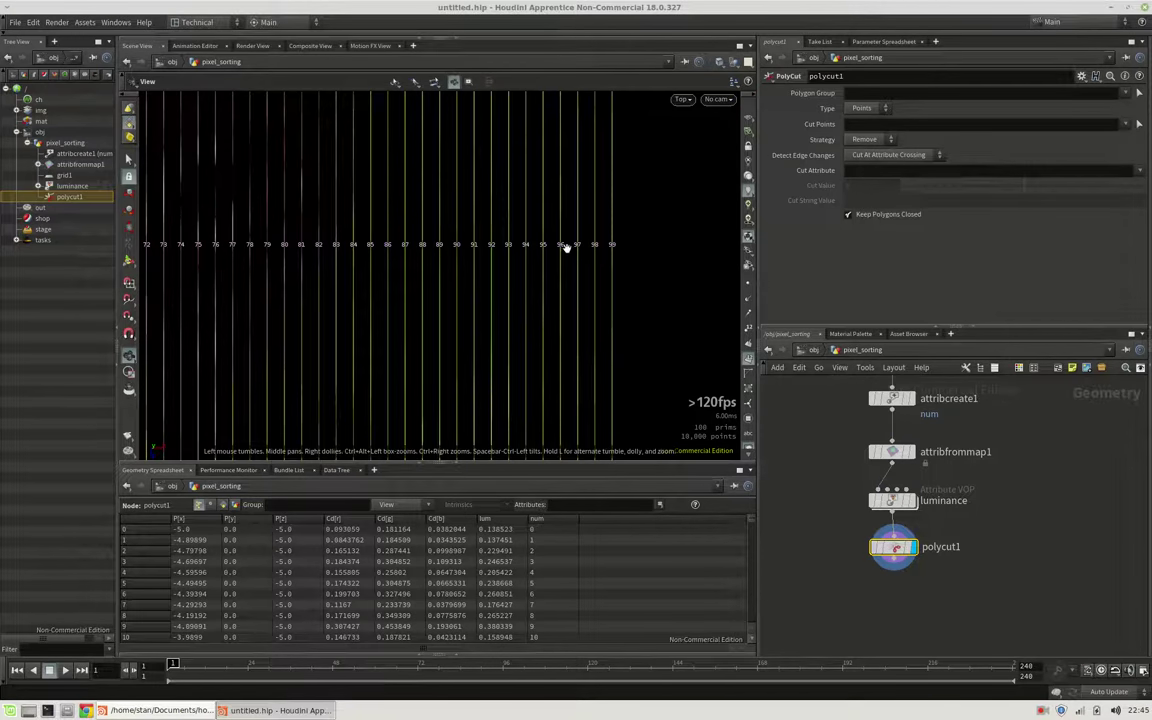
scroll(240, 333, "down", 5)
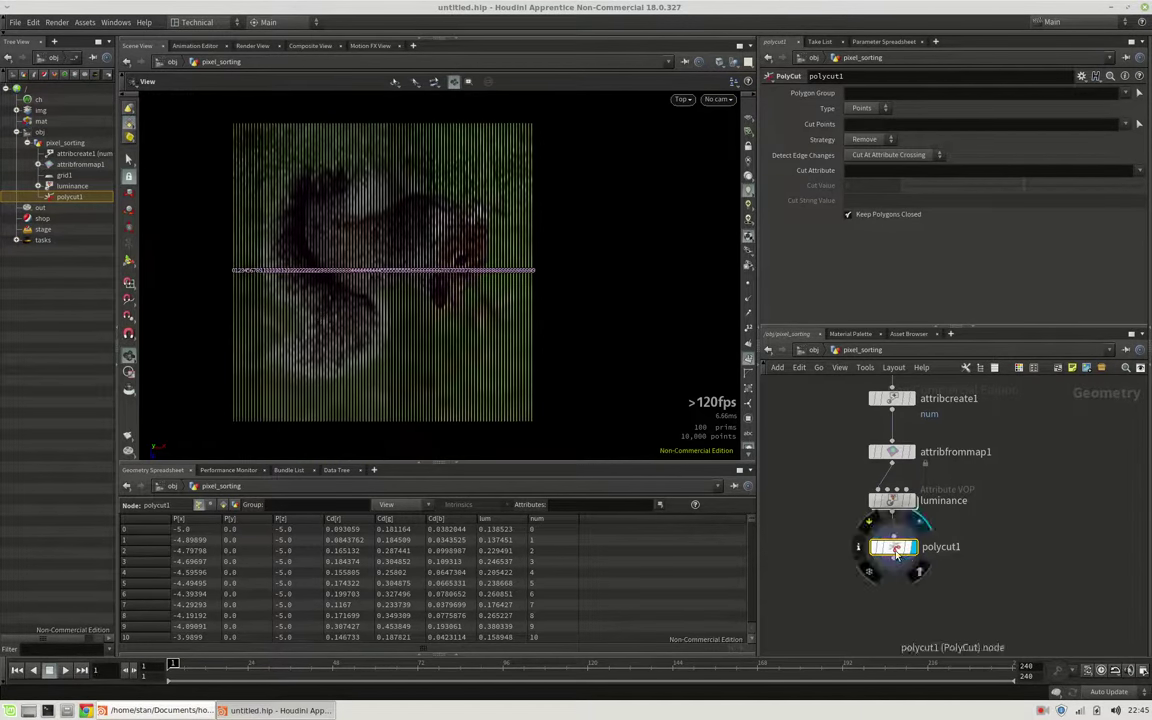
Step: Set polycut1 to Strategy Cut, Cut At Attribute Change on lum, threshold 0.2
left_click(866, 140)
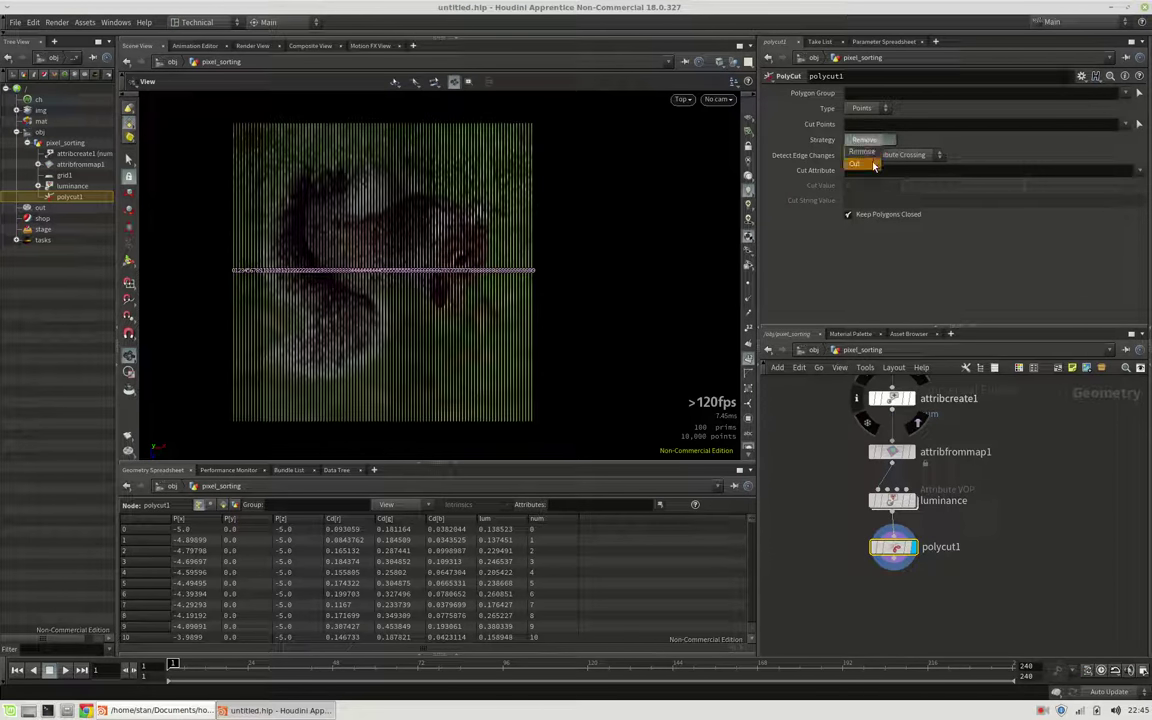
left_click(868, 158)
left_click(904, 156)
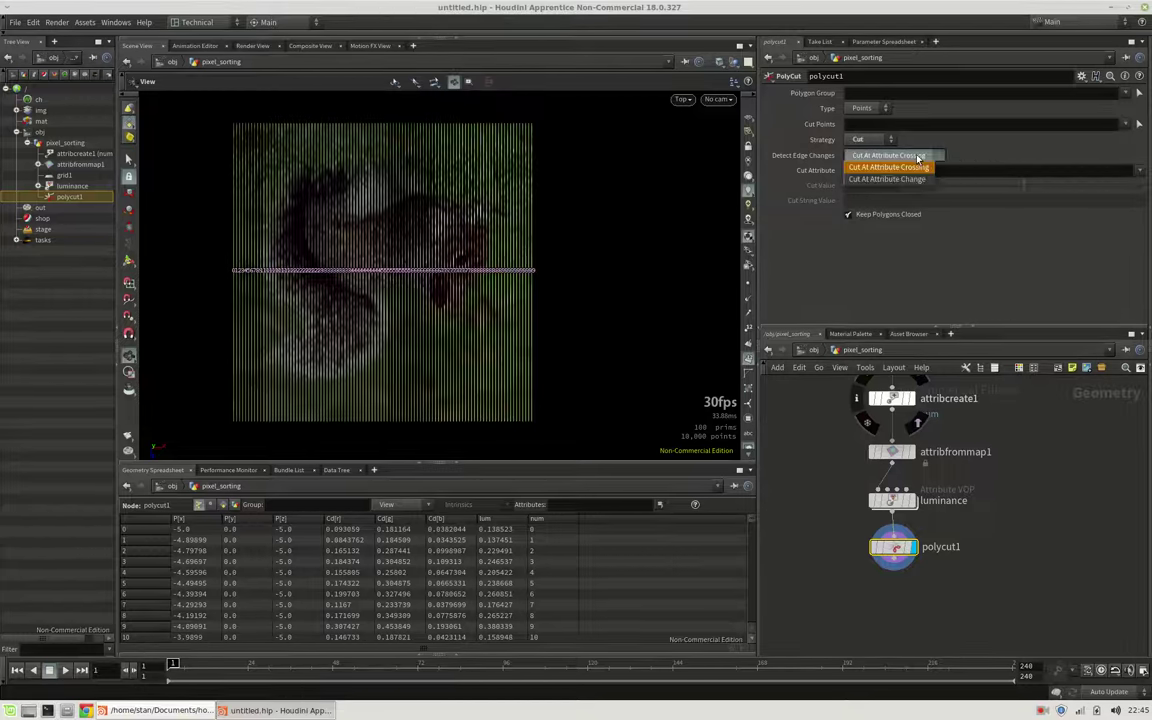
left_click(898, 180)
left_click(1139, 171)
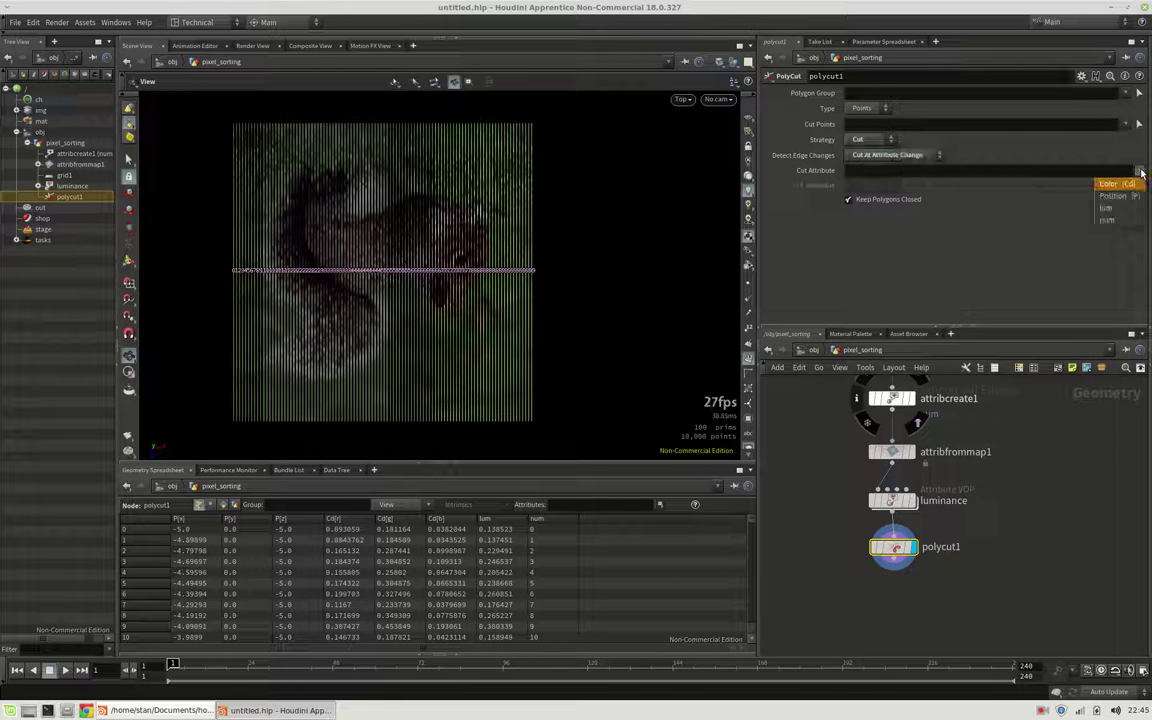
left_click(1106, 210)
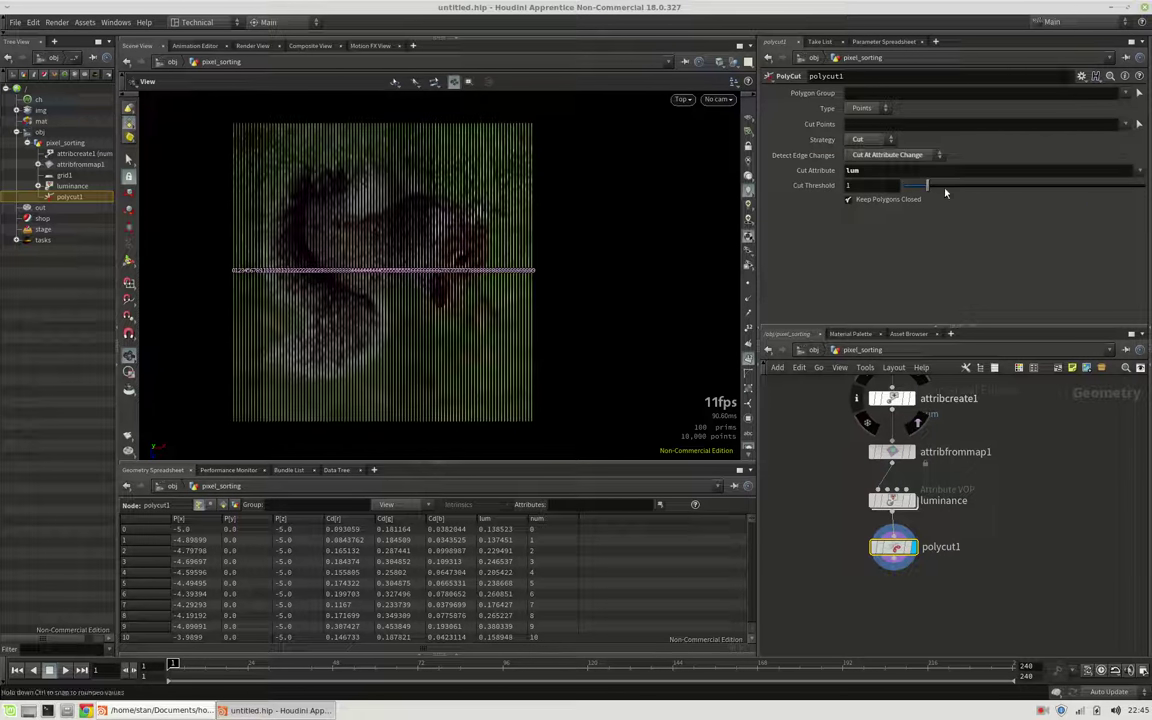
left_click(881, 185)
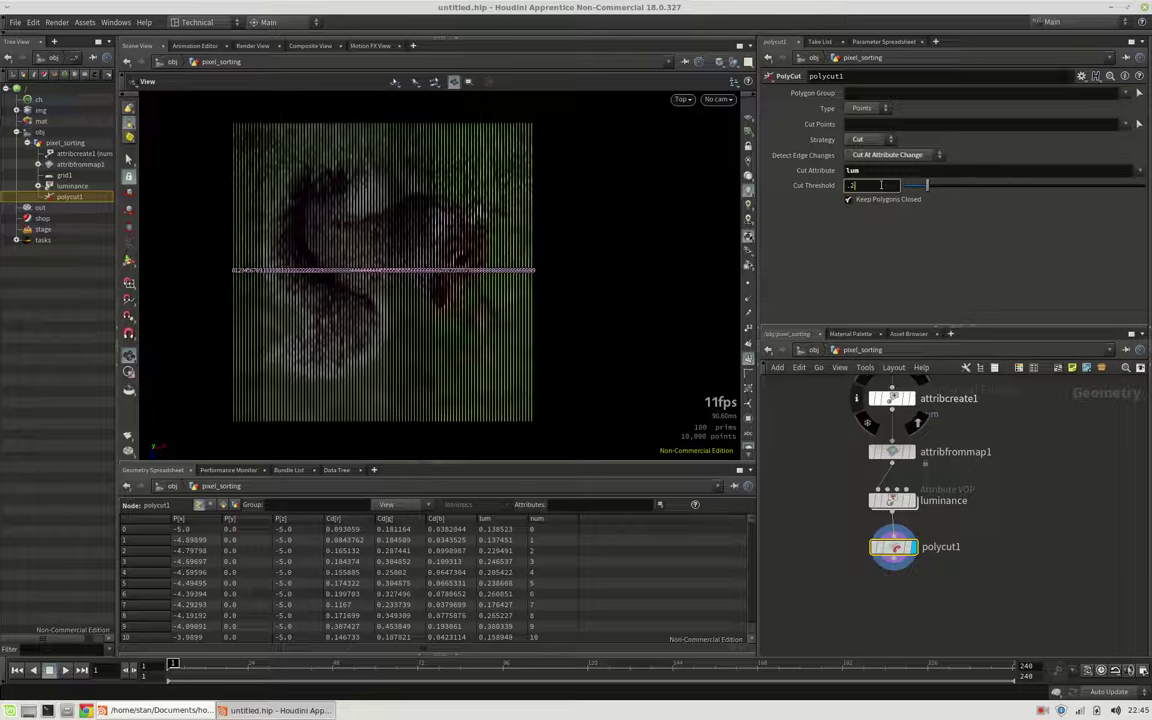
type(".2")
key("Return")
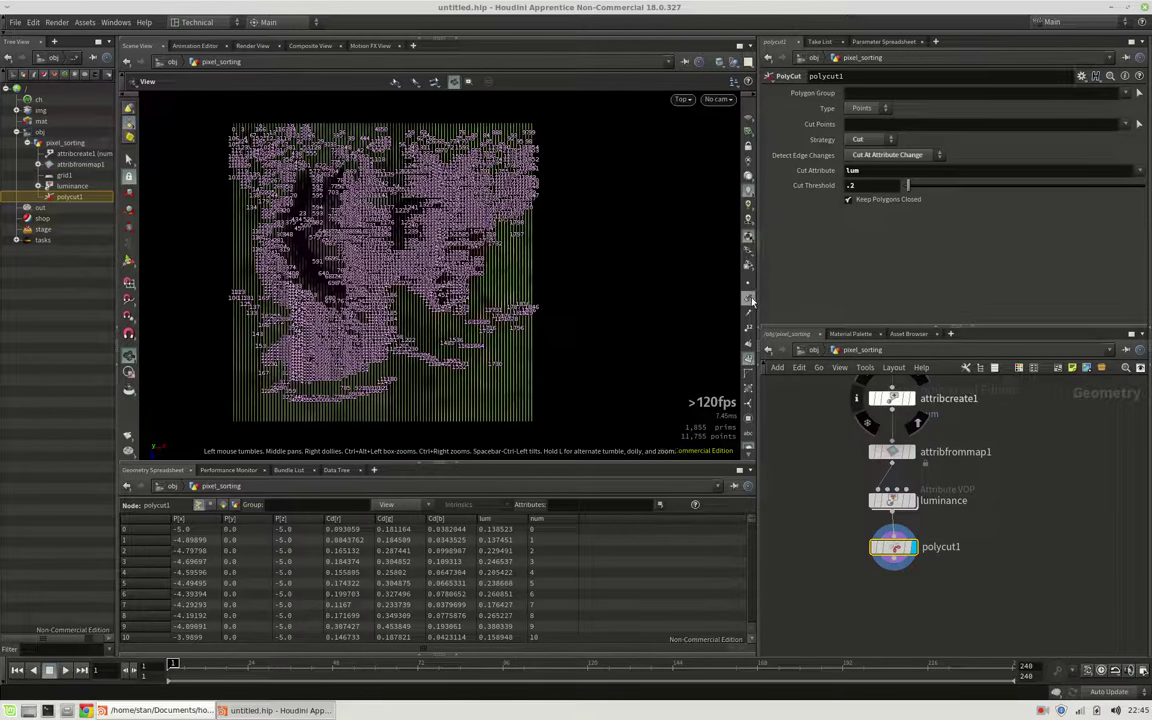
Step: Inspect the cut points up close, then hide point numbers and reframe the image
right_click_drag(555, 216, 712, 184)
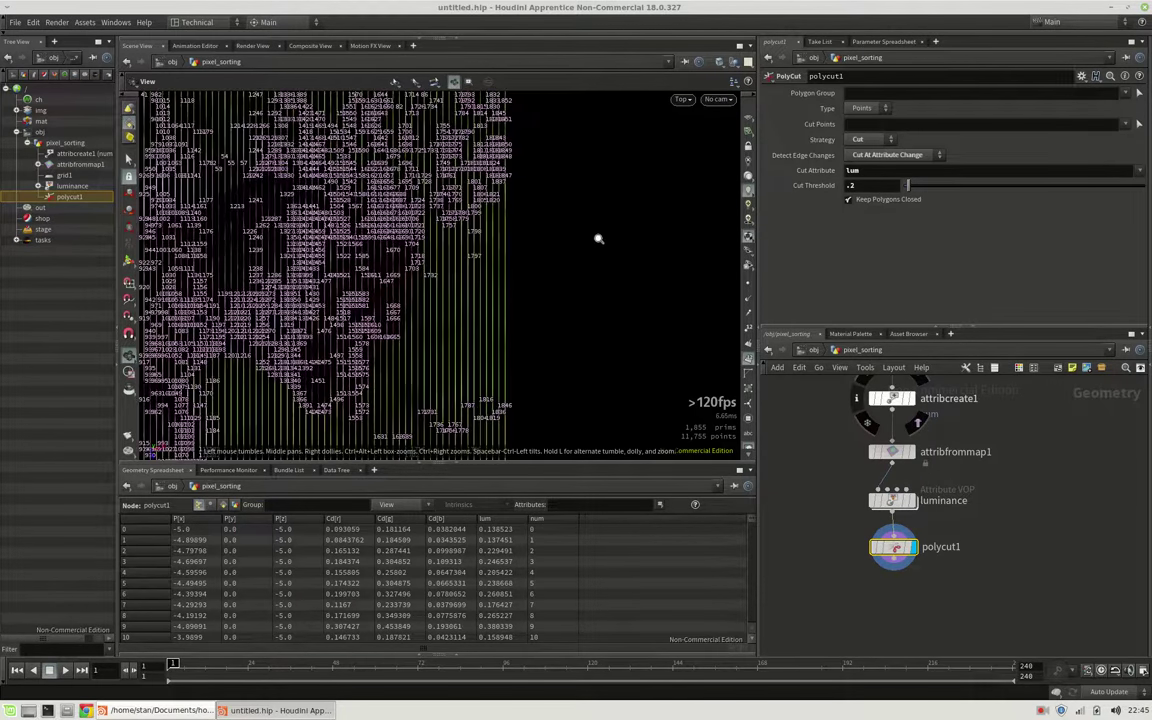
left_click_drag(599, 239, 509, 291)
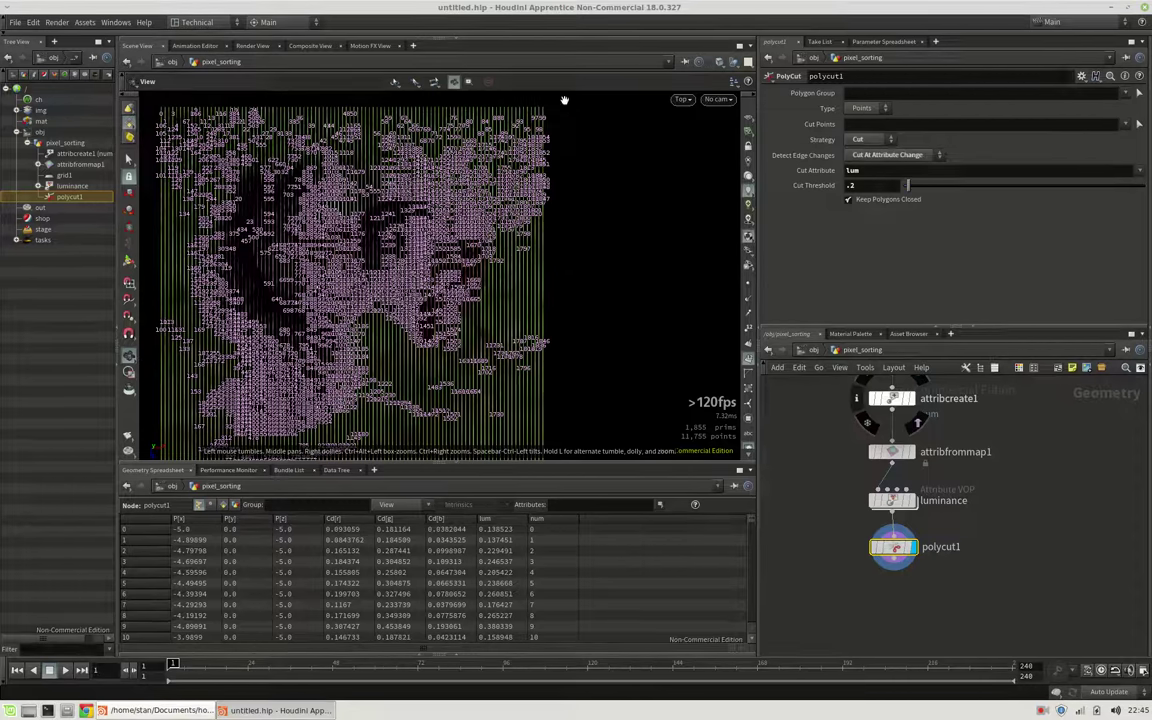
left_click(748, 360)
key("h")
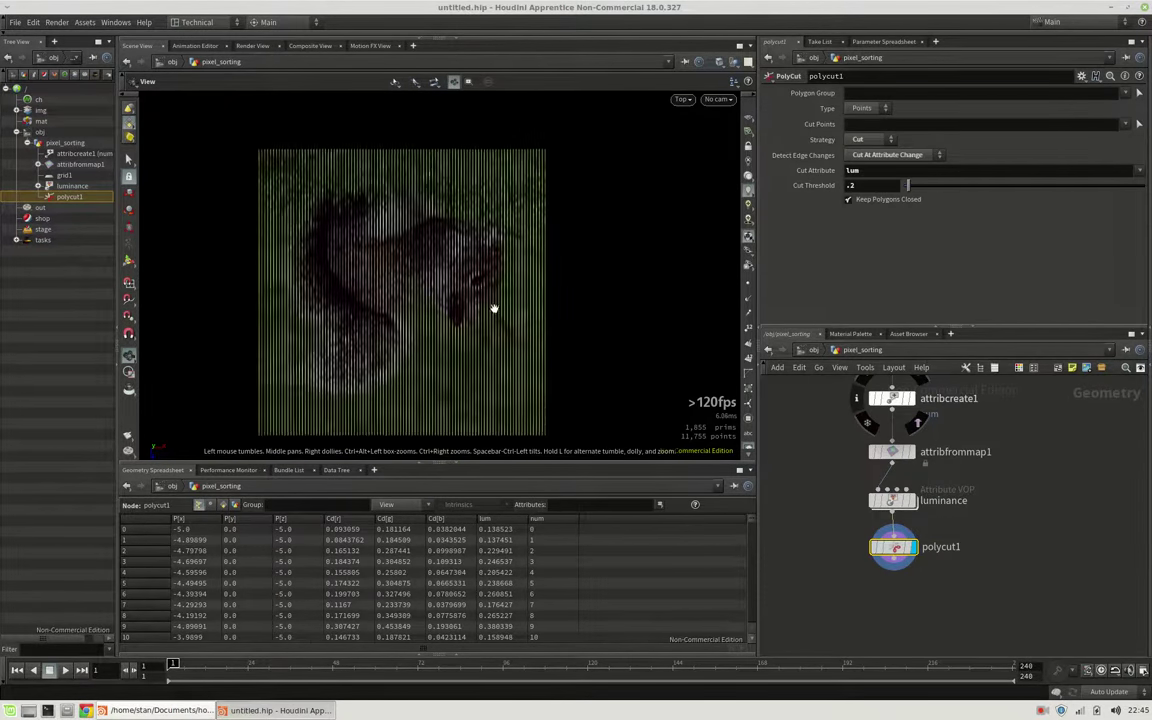
middle_click_drag(494, 311, 506, 283)
scroll(506, 283, "up", 2)
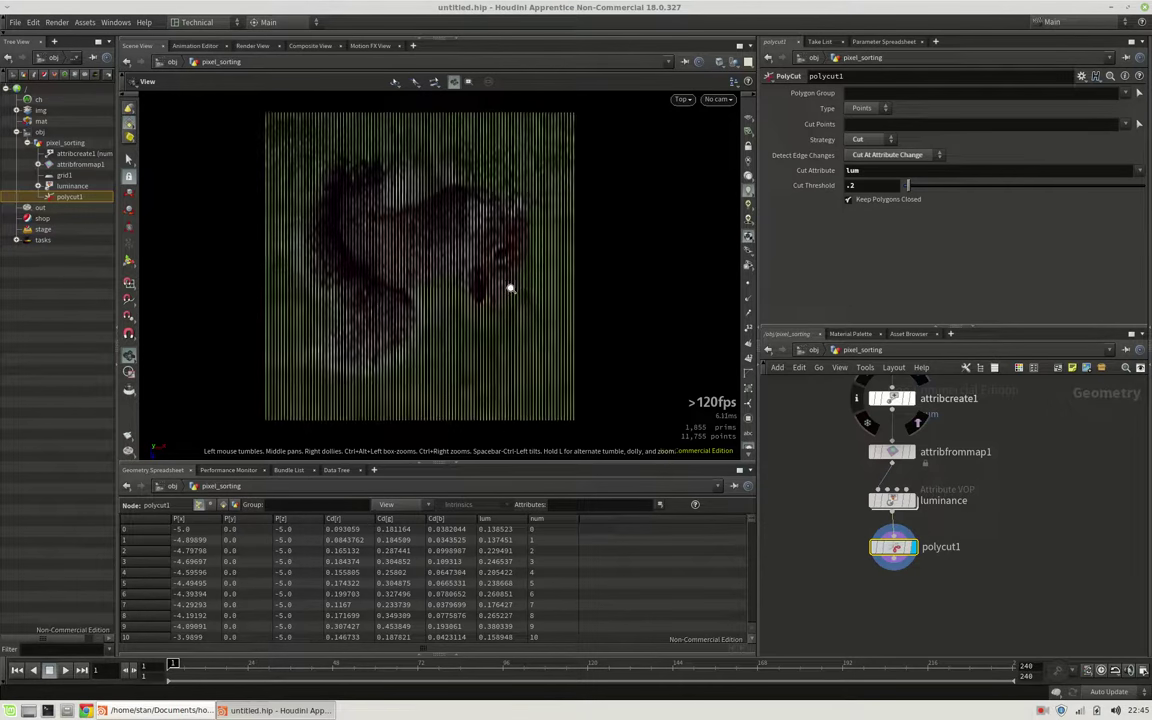
left_click(893, 566)
left_click(898, 589)
Step: Add a For-Each Primitive loop after polycut1 and display foreach_begin1
type("fore")
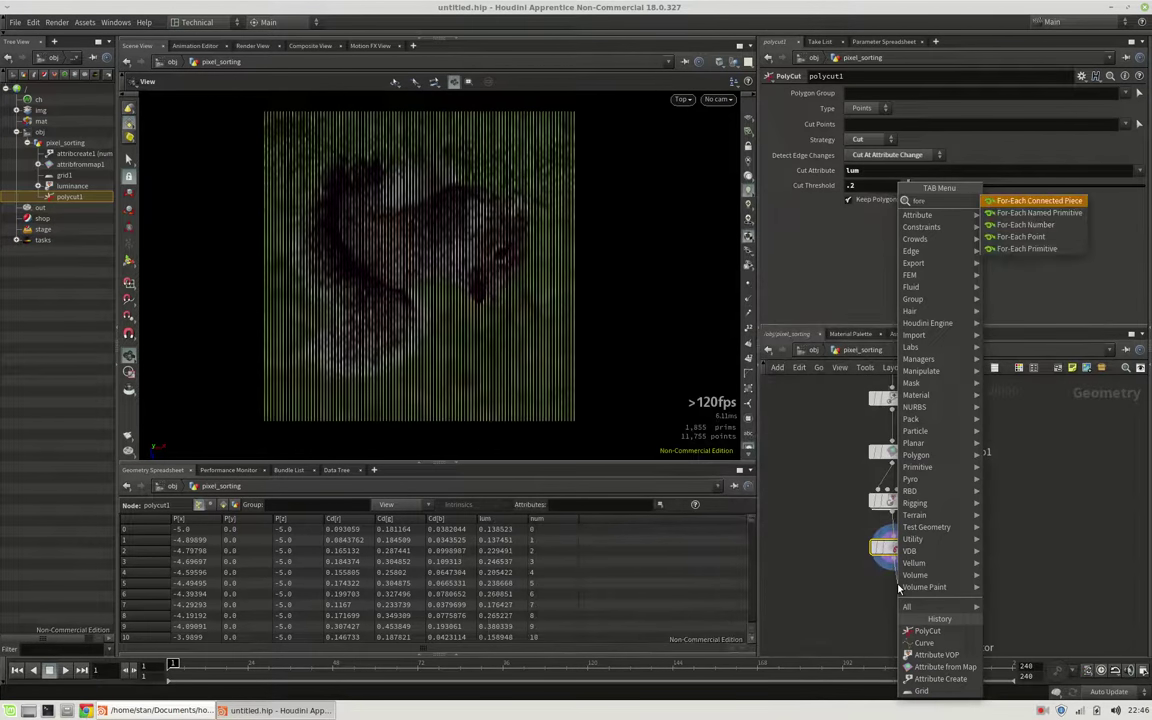
key("Down")
key("Down")
key("Down")
key("Down")
key("Return")
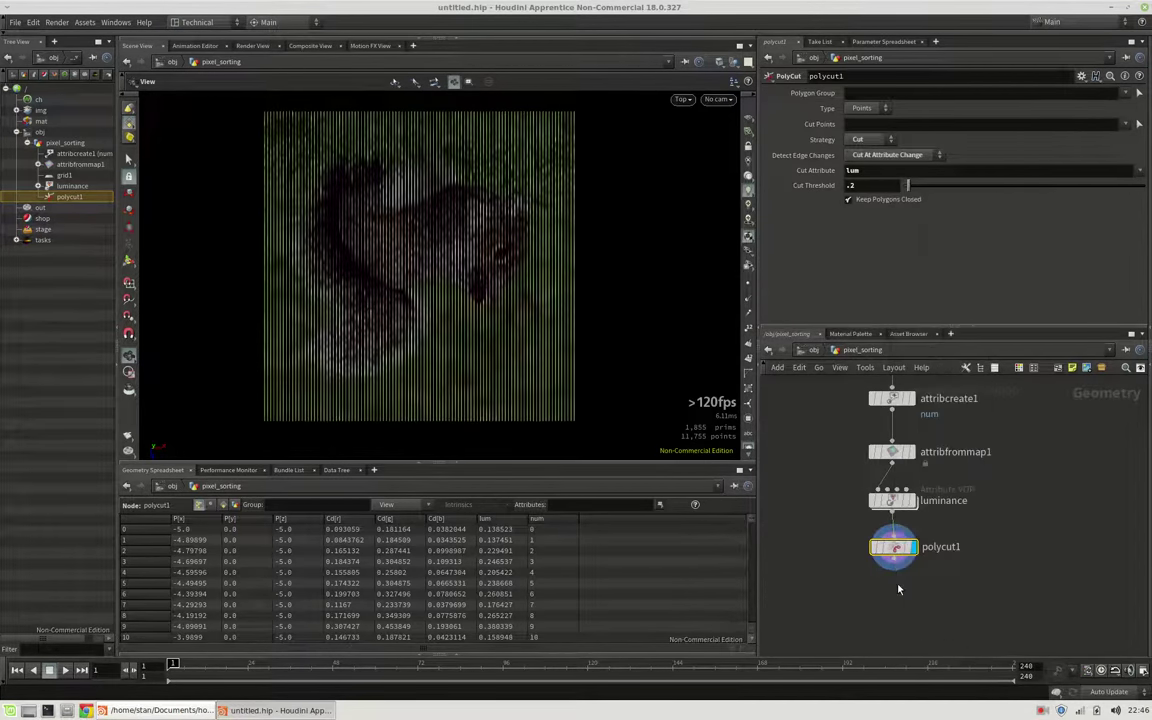
left_click(916, 595)
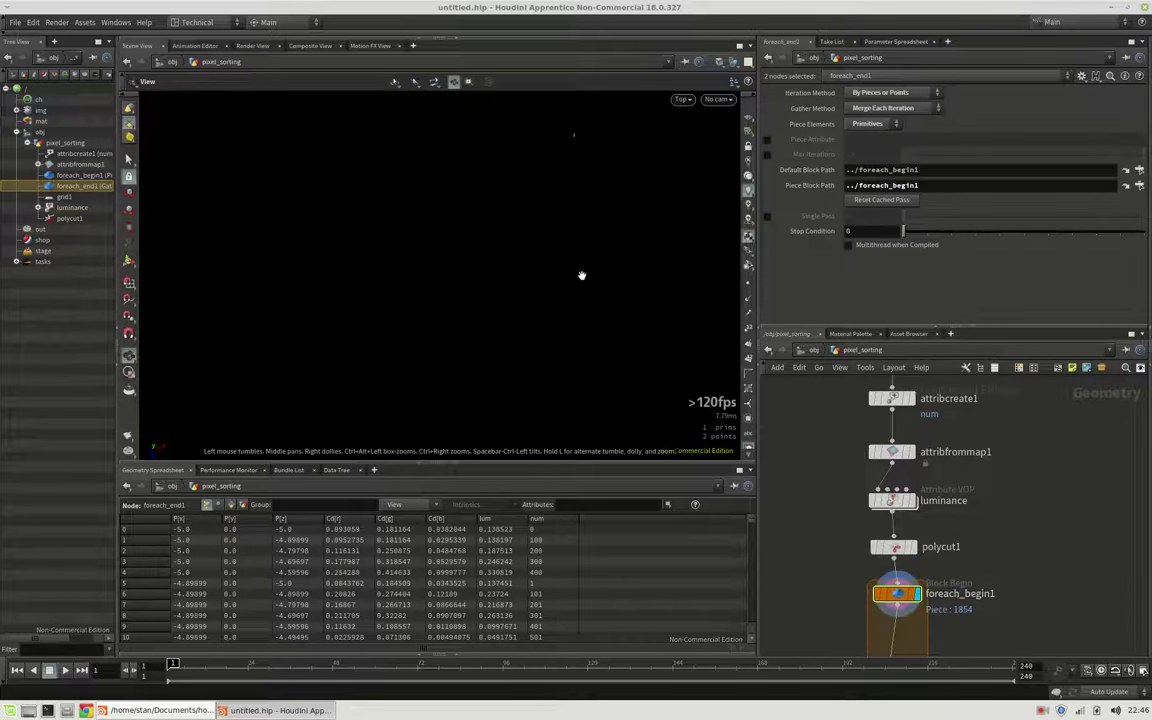
middle_click_drag(989, 580, 1029, 452)
left_click_drag(934, 470, 935, 482)
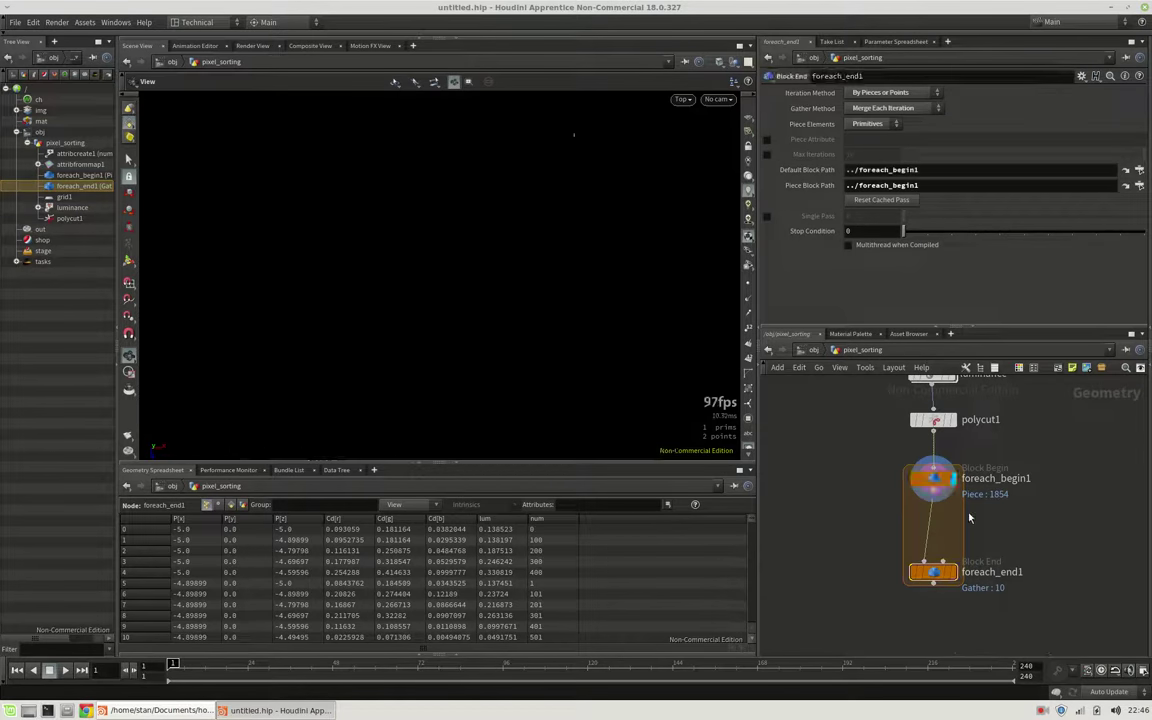
Step: Add a Sort node after foreach_begin1 that sorts points by the lum attribute
left_click(934, 493)
left_click(1002, 530)
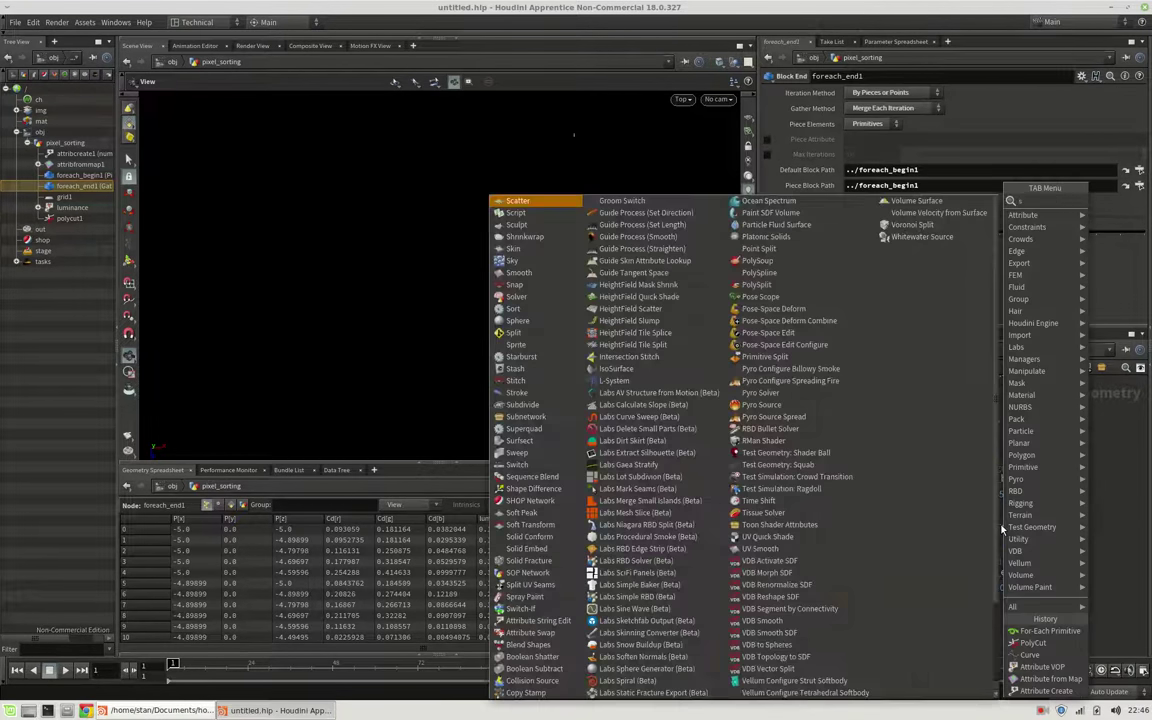
type("sort")
key("Return")
left_click(1002, 527)
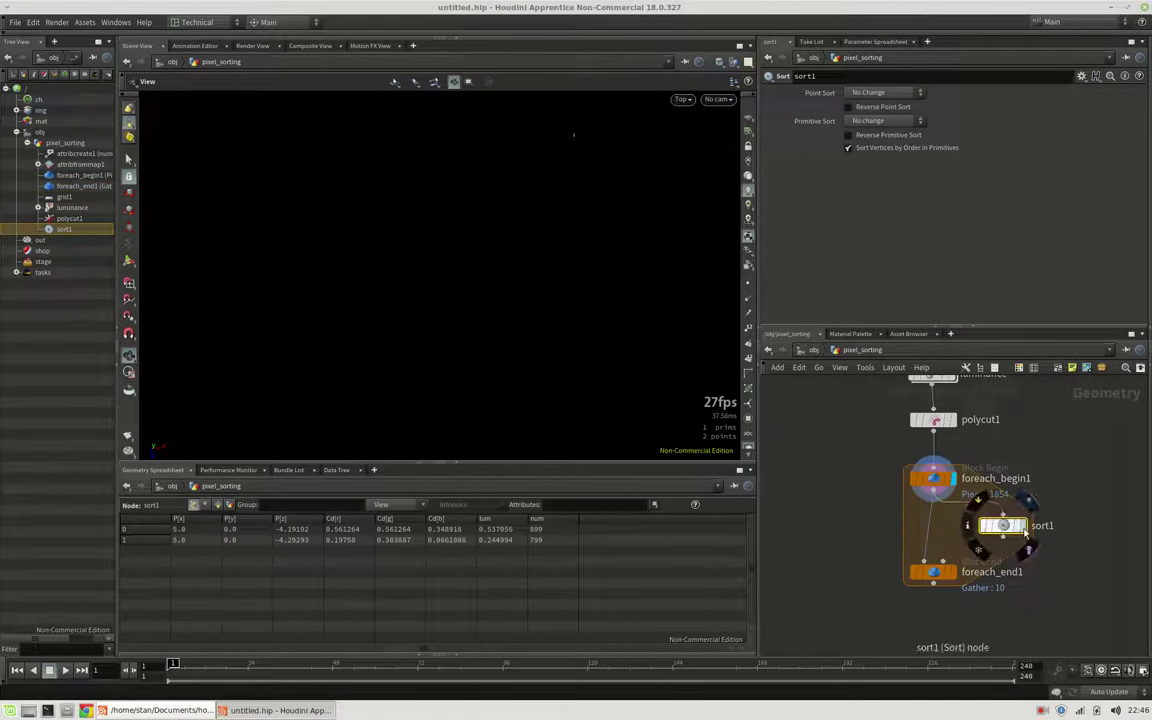
left_click(882, 92)
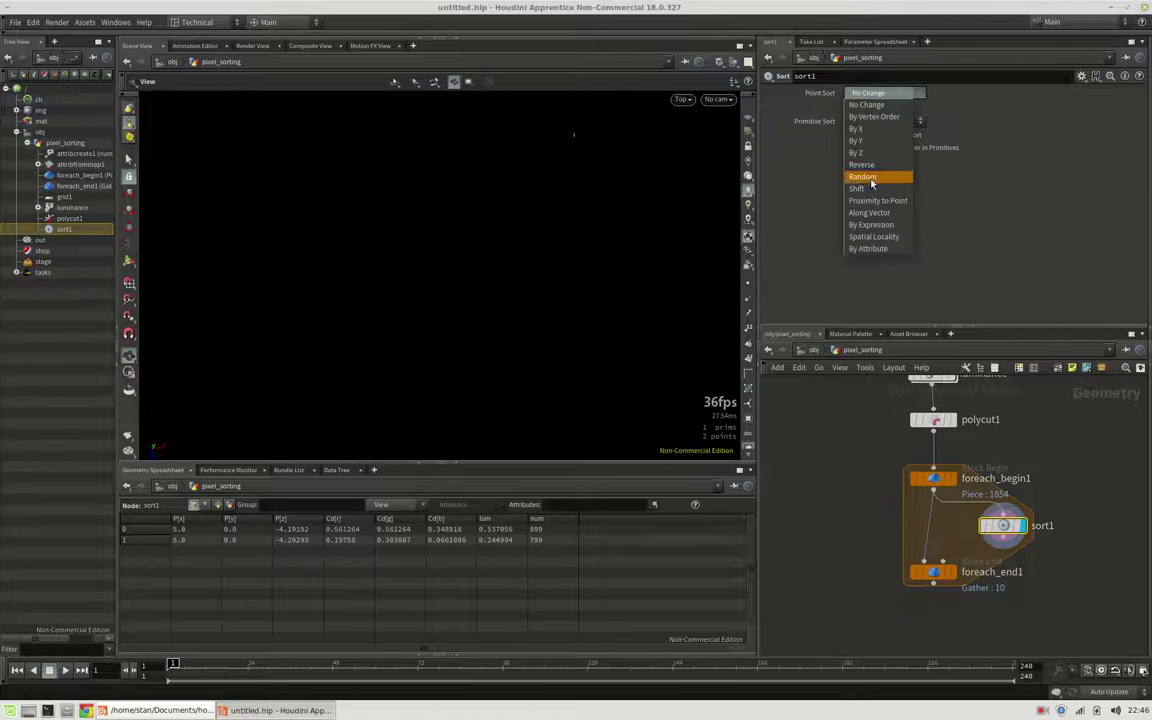
left_click(872, 248)
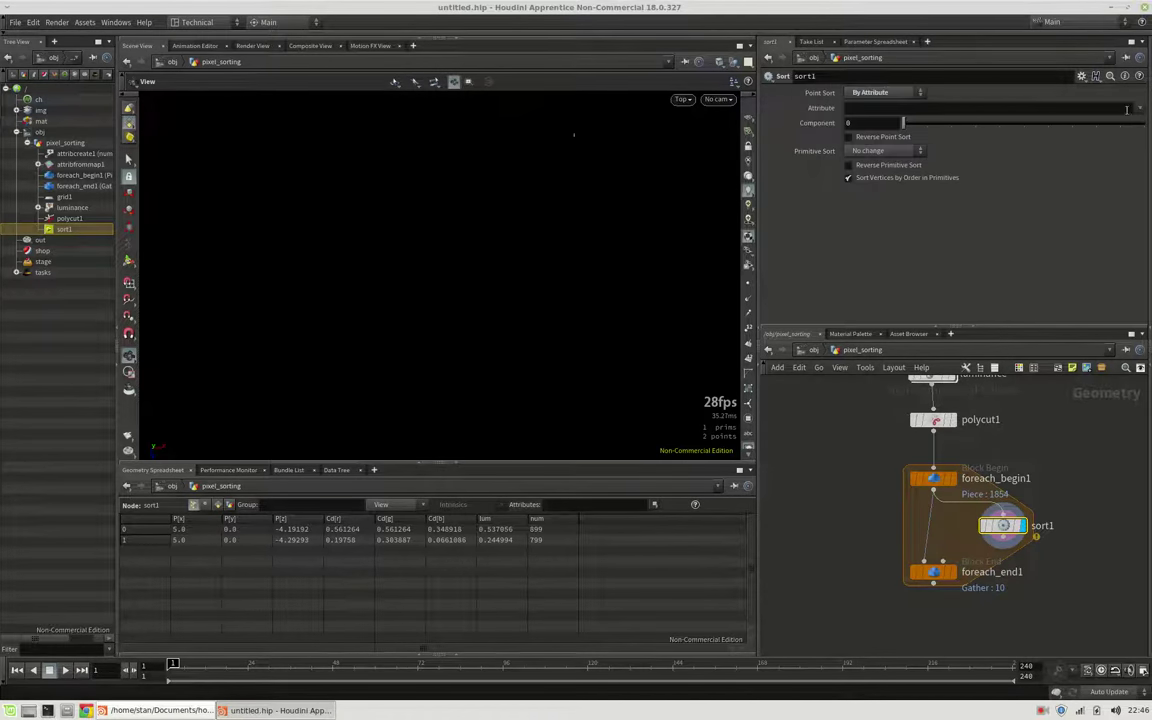
left_click(1139, 108)
left_click(1127, 148)
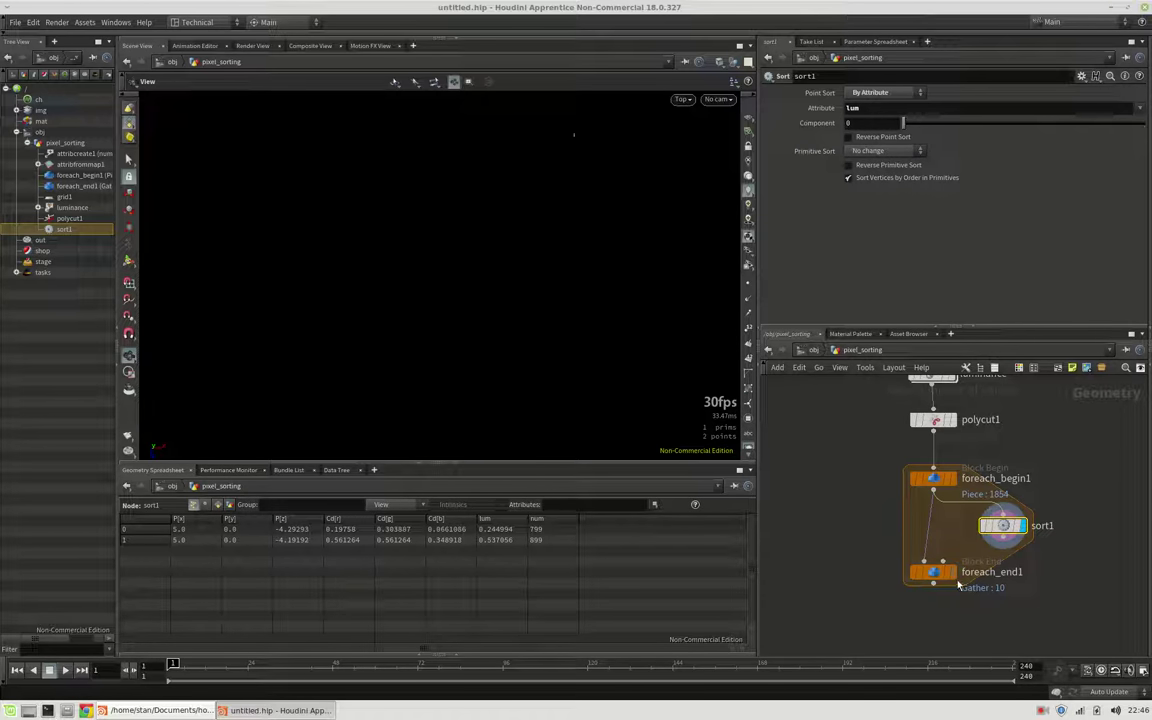
left_click_drag(958, 587, 955, 616)
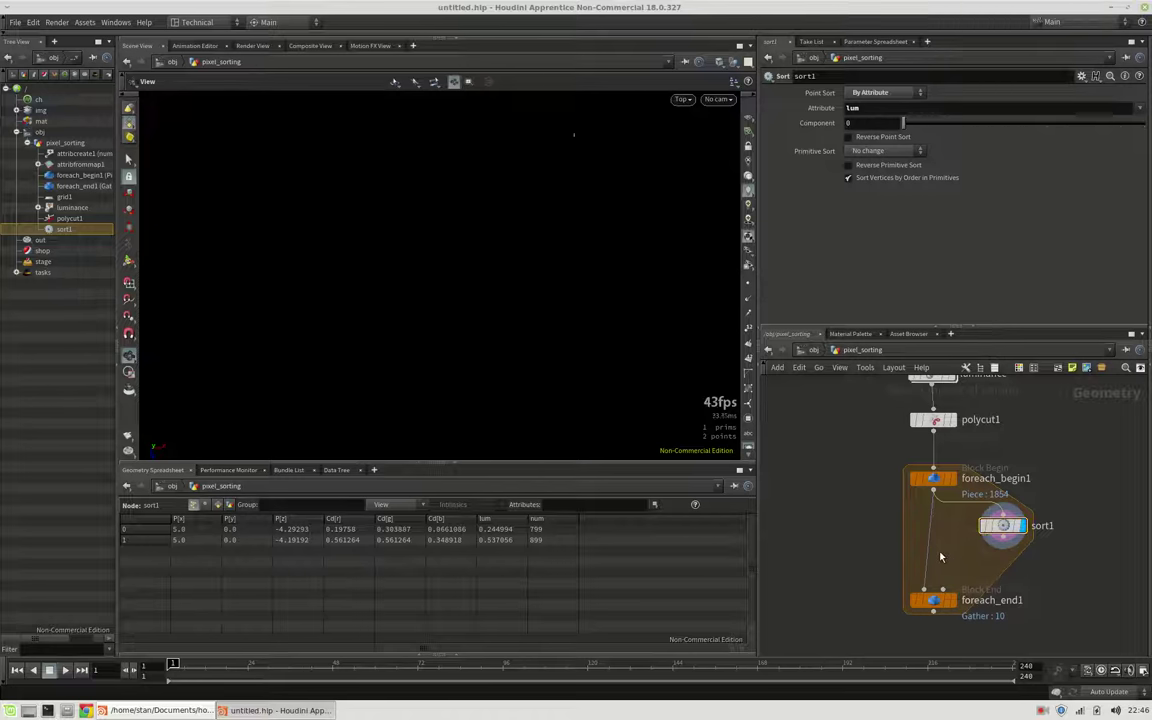
Step: Insert an Attribute Copy into the loop with sort1 in its second input, and display foreach_end1
key("Tab")
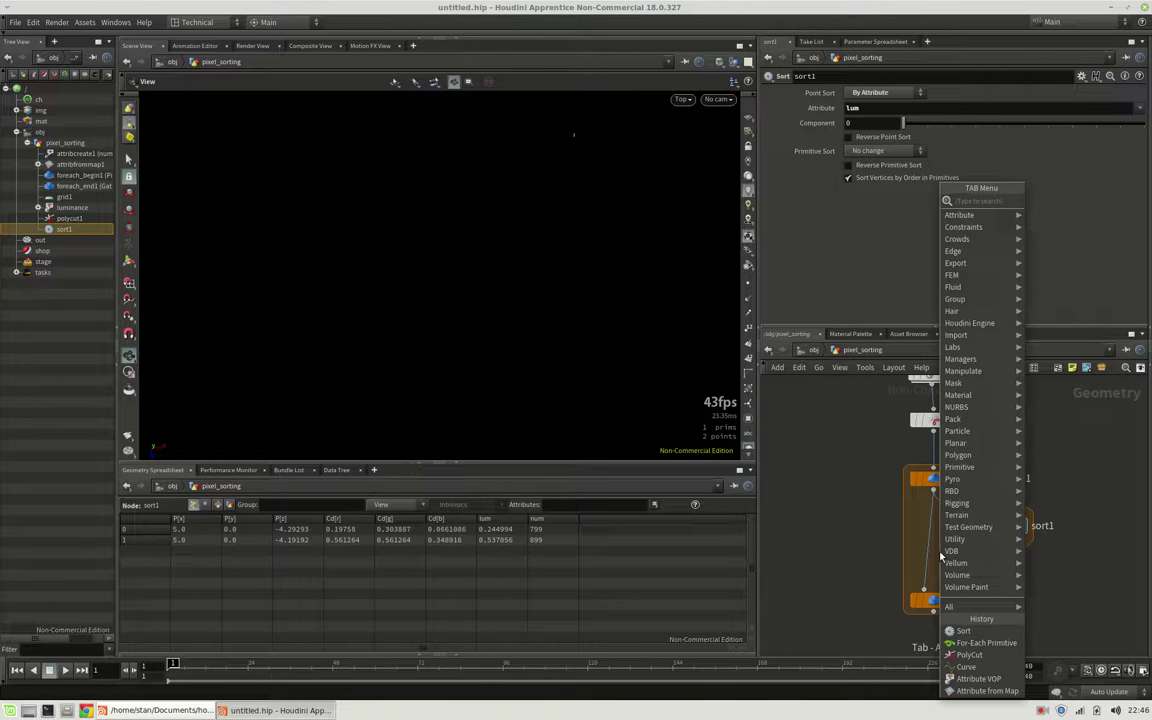
type("copy")
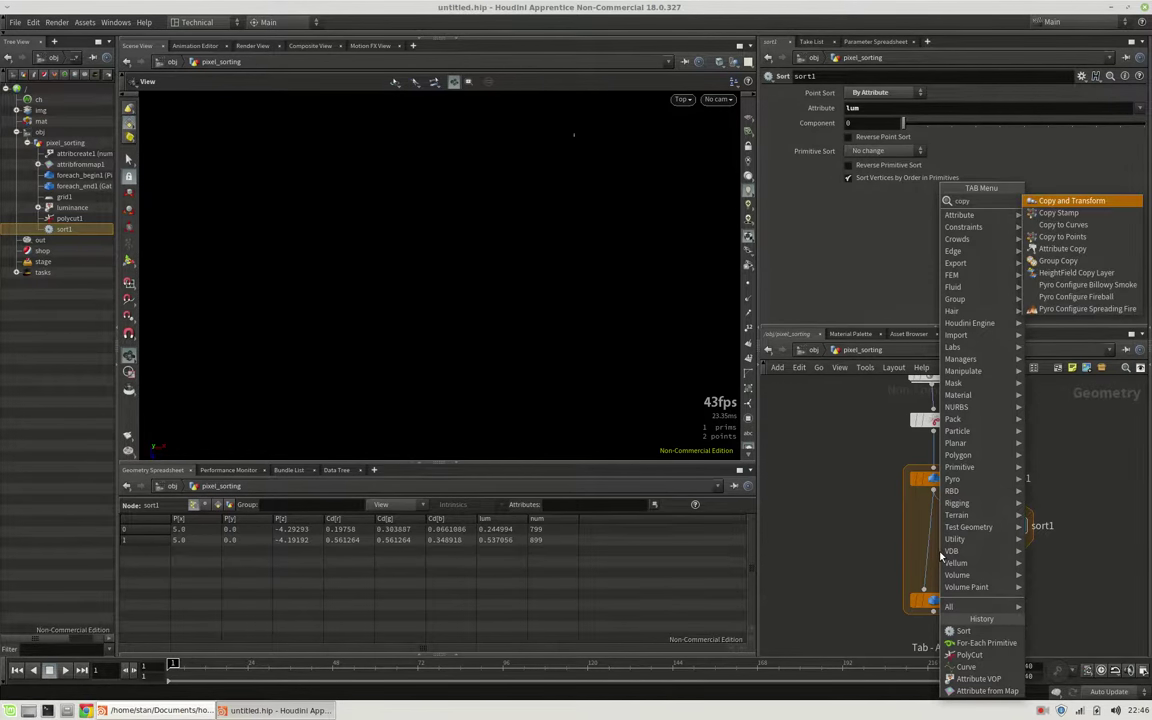
key("Down")
key("Down")
key("Down")
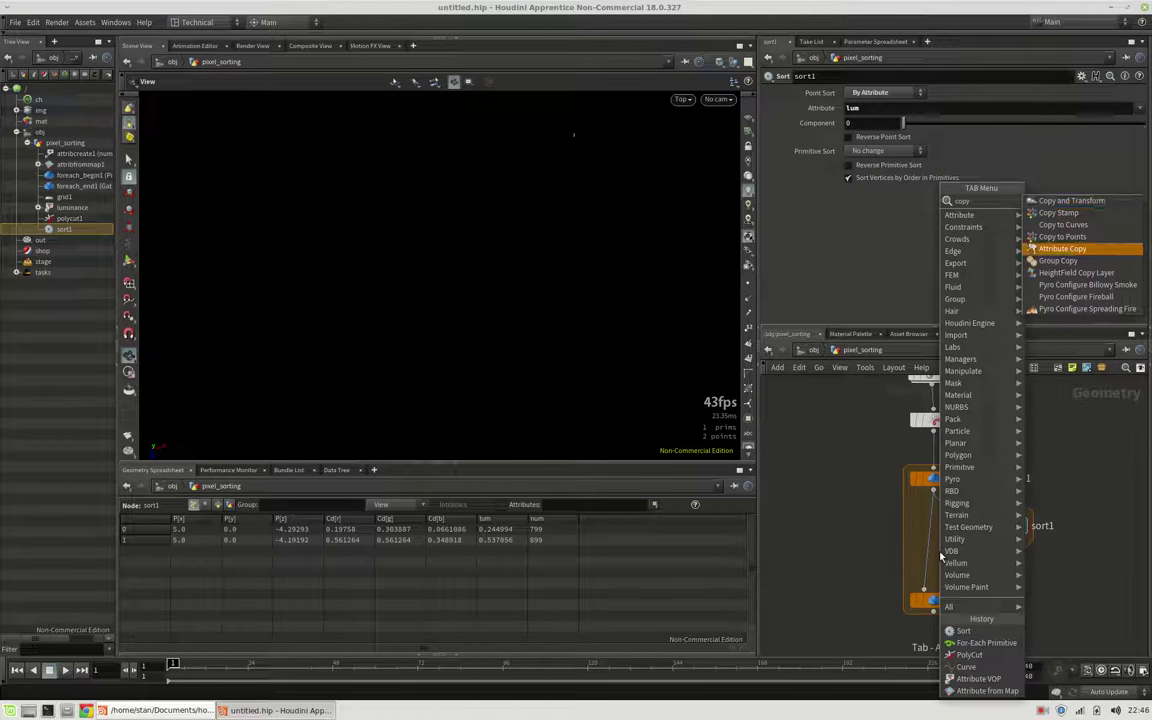
key("Return")
left_click(940, 557)
left_click_drag(940, 557, 965, 551)
left_click(1003, 526)
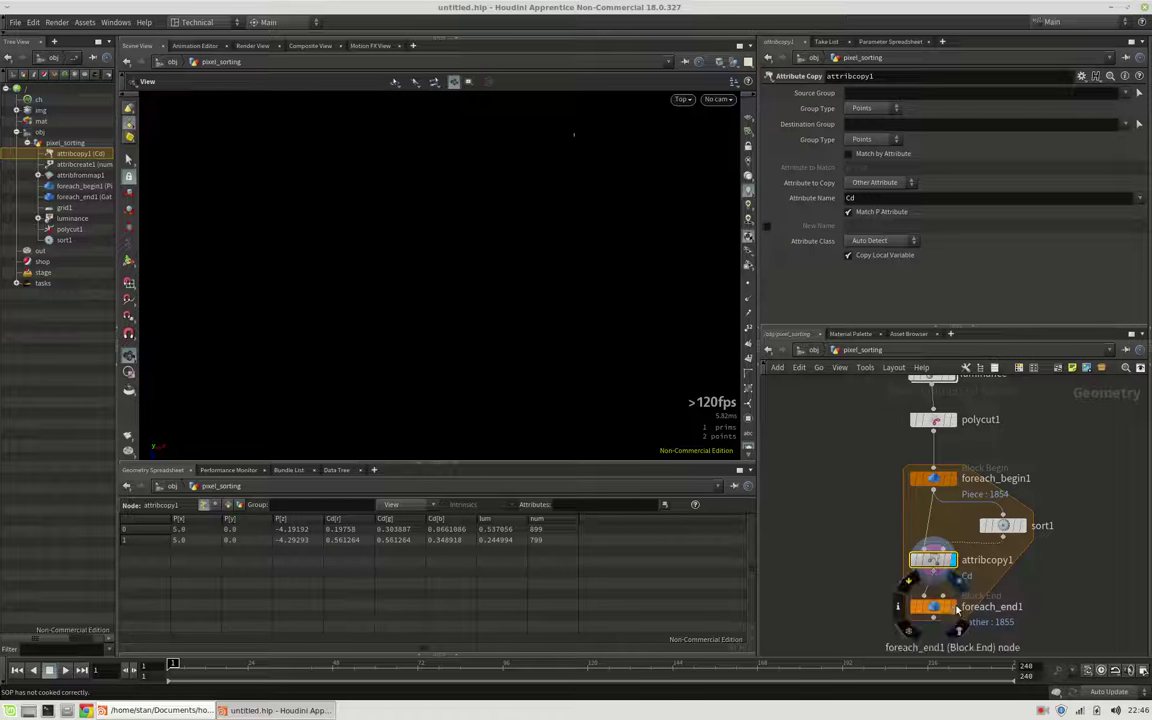
left_click(956, 606)
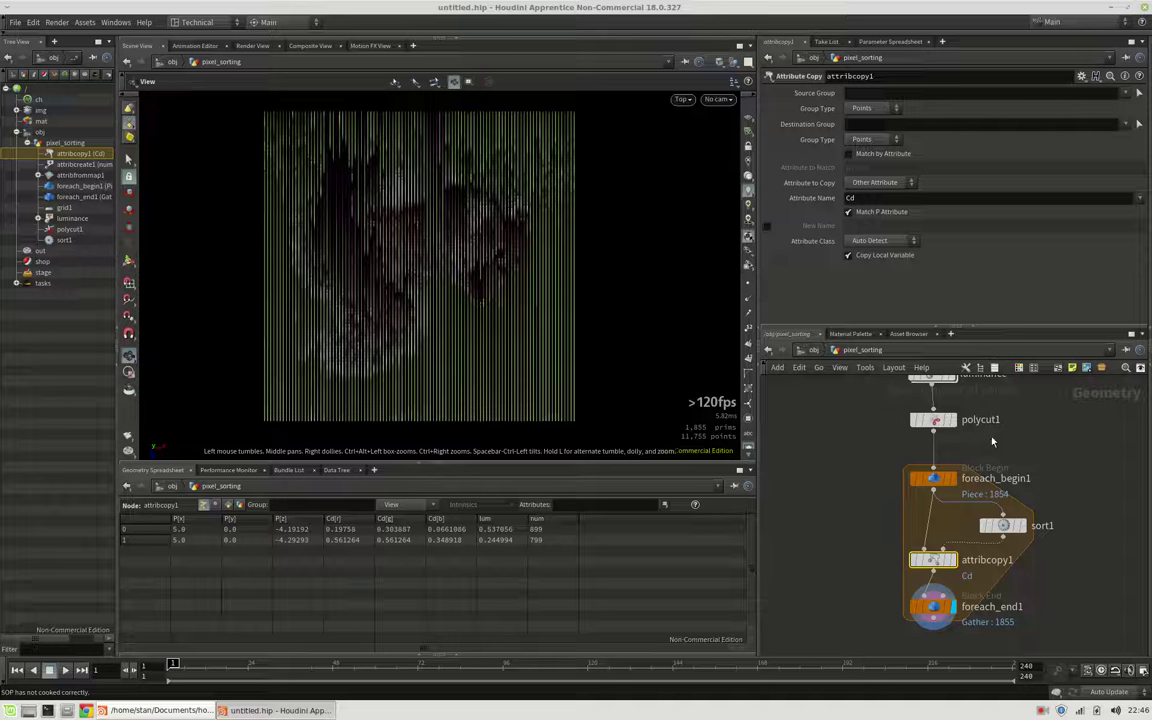
left_click(933, 419)
Step: Set polycut1's Cut Threshold to .3, after trying .1, leaving 926 primitives
left_click(852, 185)
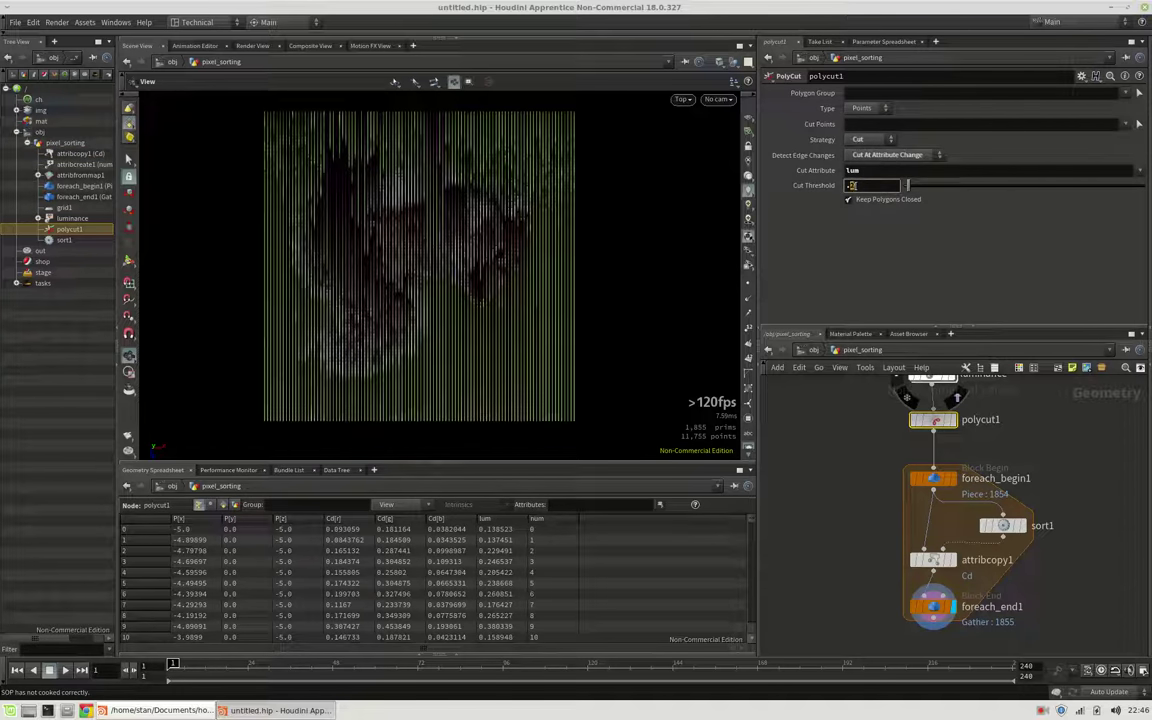
type(".1")
key("Return")
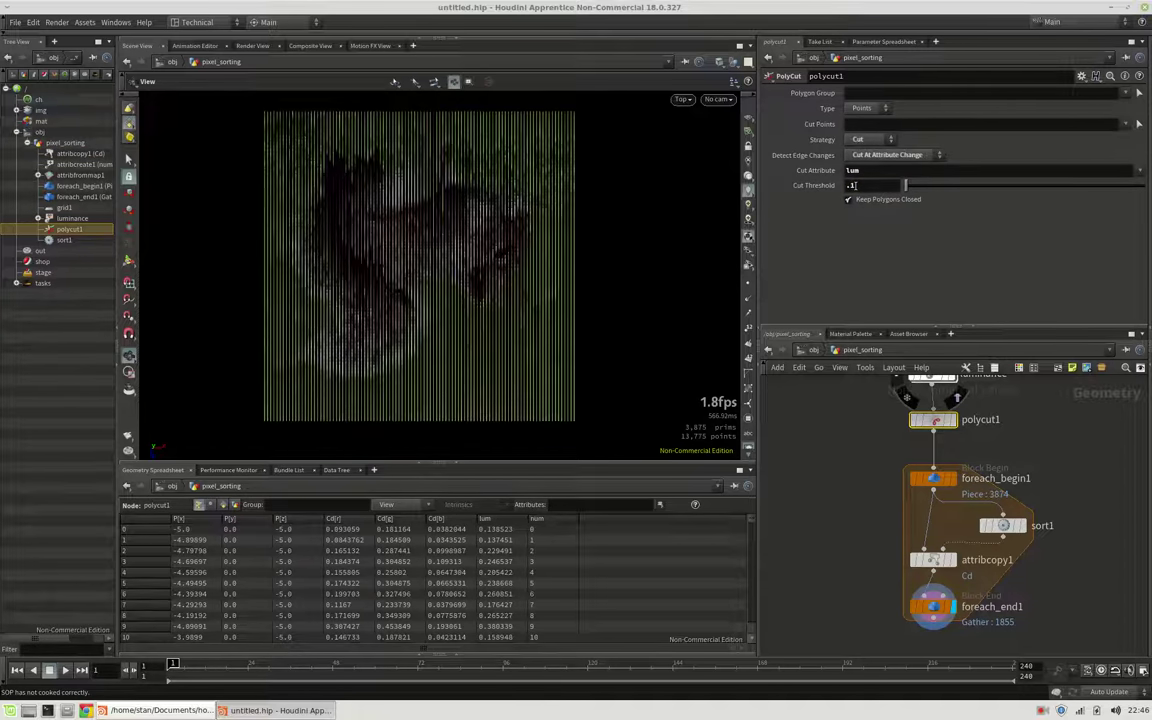
left_click(852, 185)
type(".3")
key("Return")
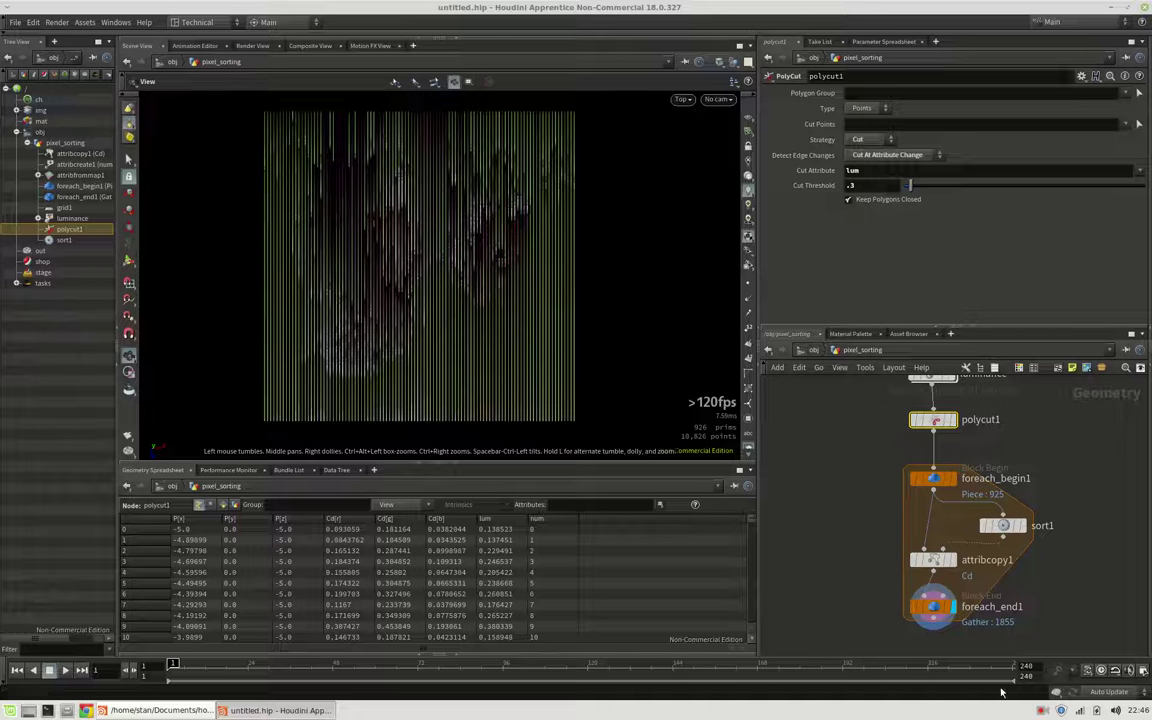
middle_click_drag(1035, 603, 1063, 558)
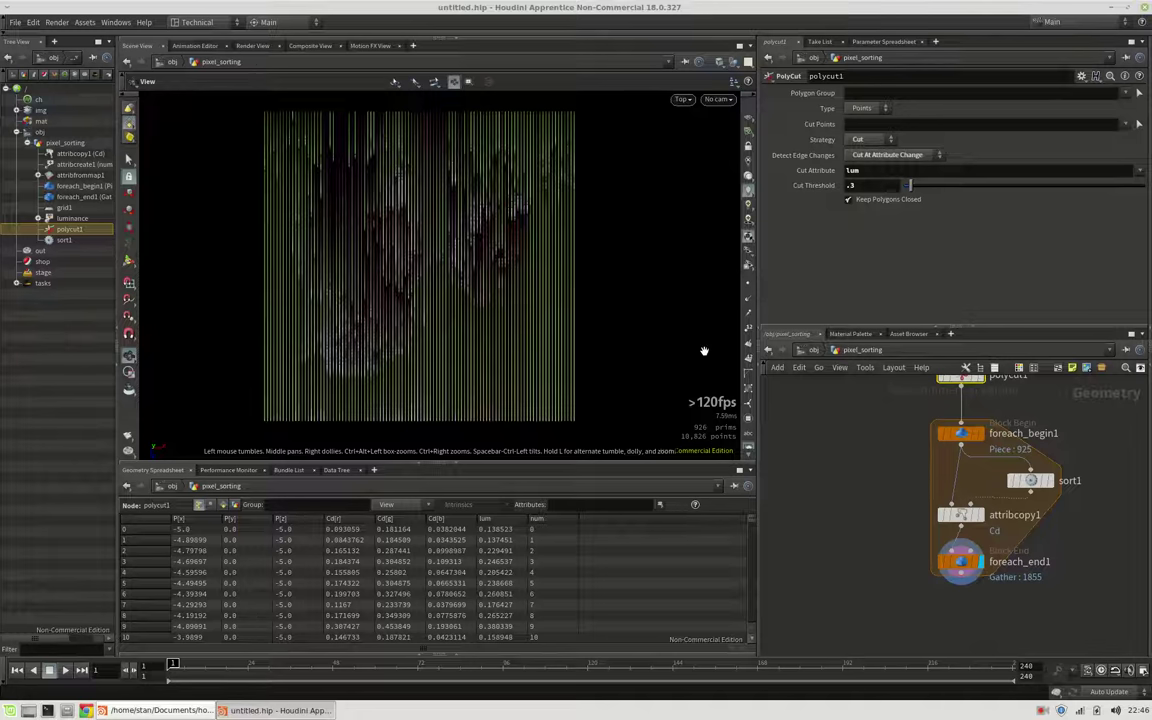
scroll(514, 200, "up", 3)
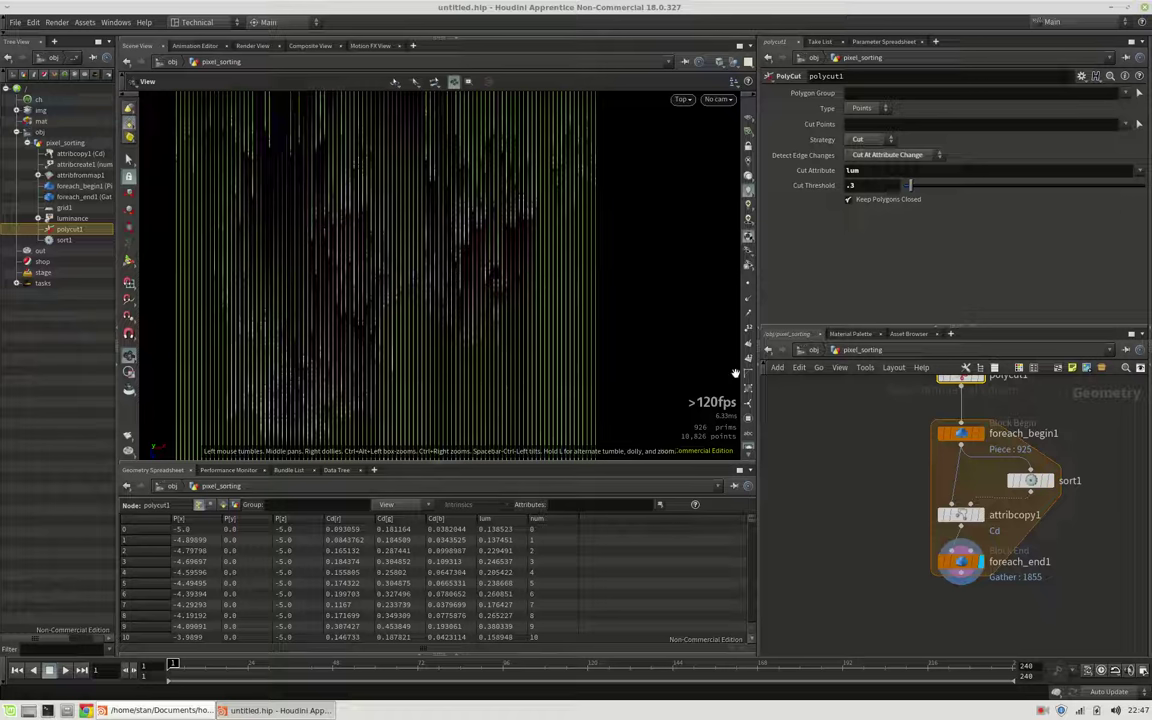
scroll(869, 514, "down", 5)
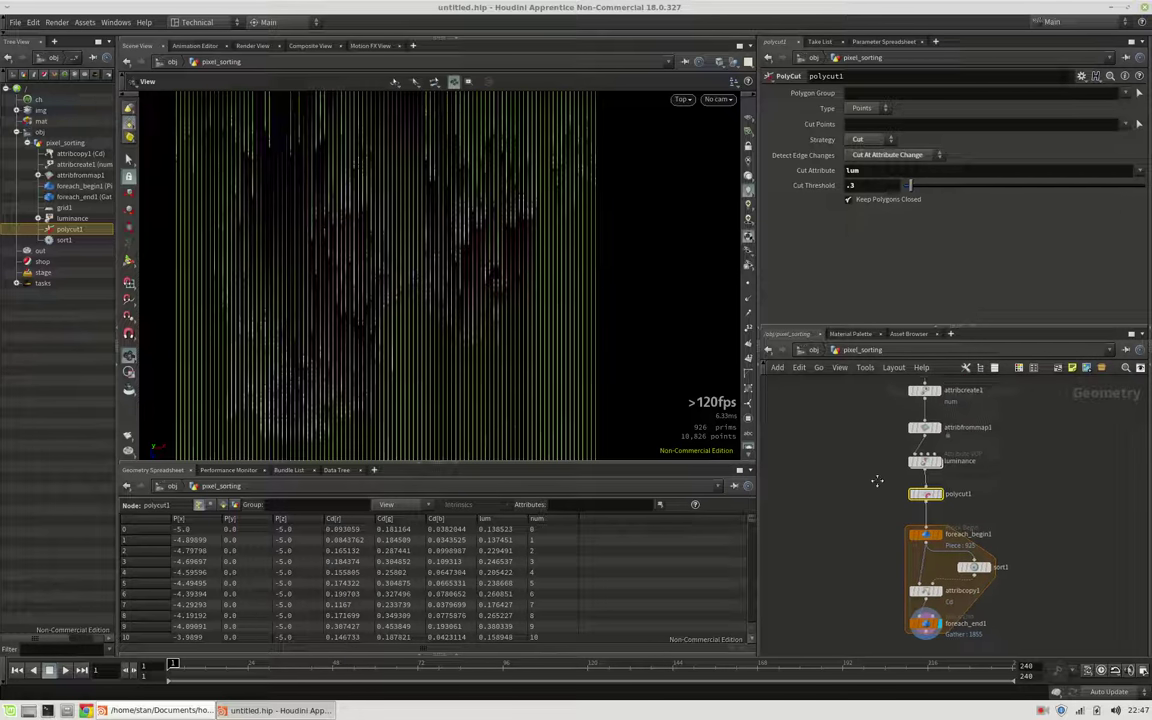
Step: Create a reference copy of grid1 as grid2 and place it beside grid1
left_click(911, 441)
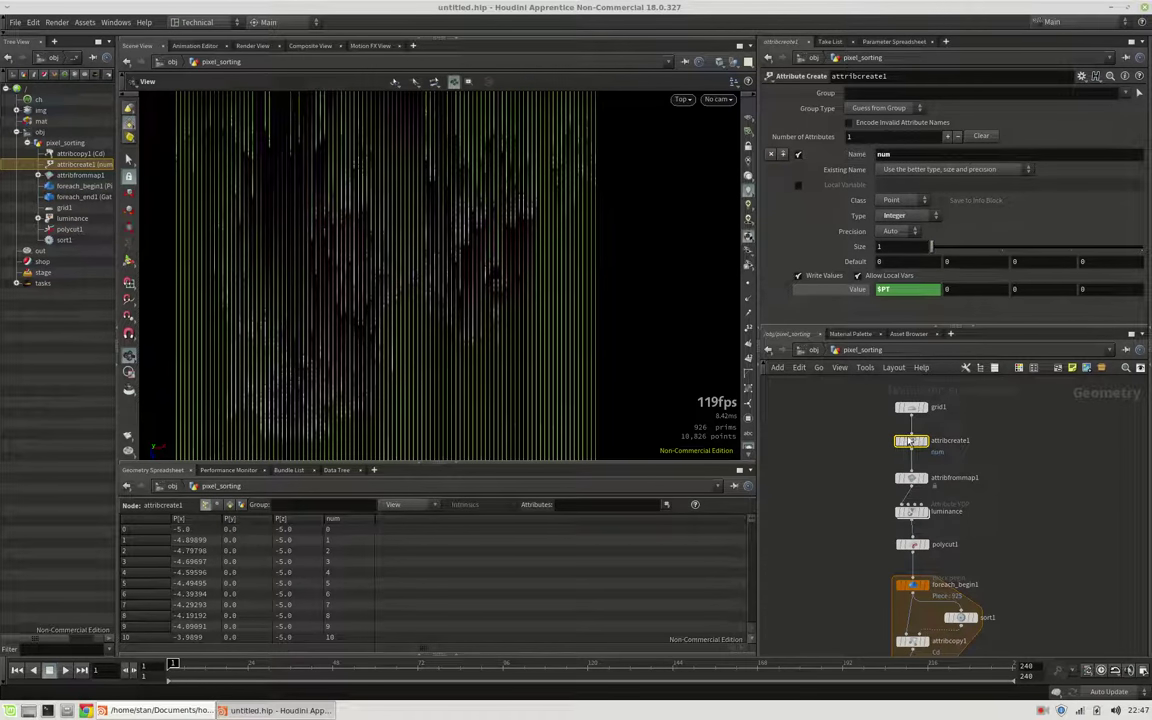
left_click(910, 407)
right_click(912, 409)
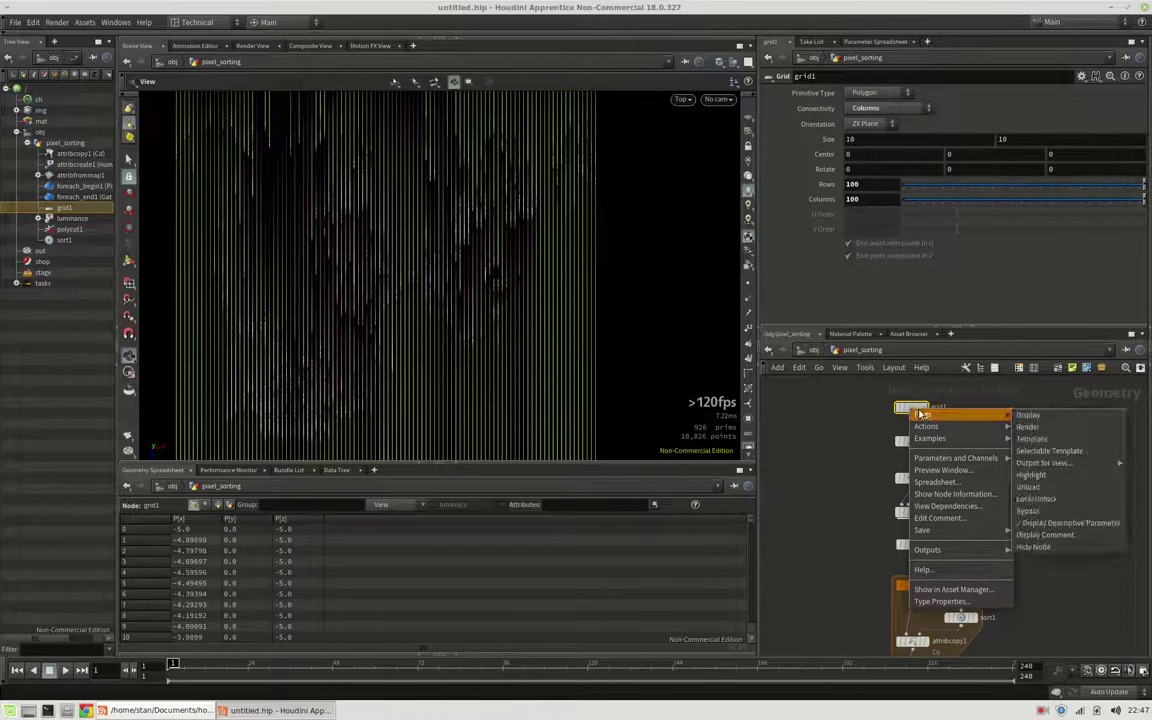
mouse_move(944, 432)
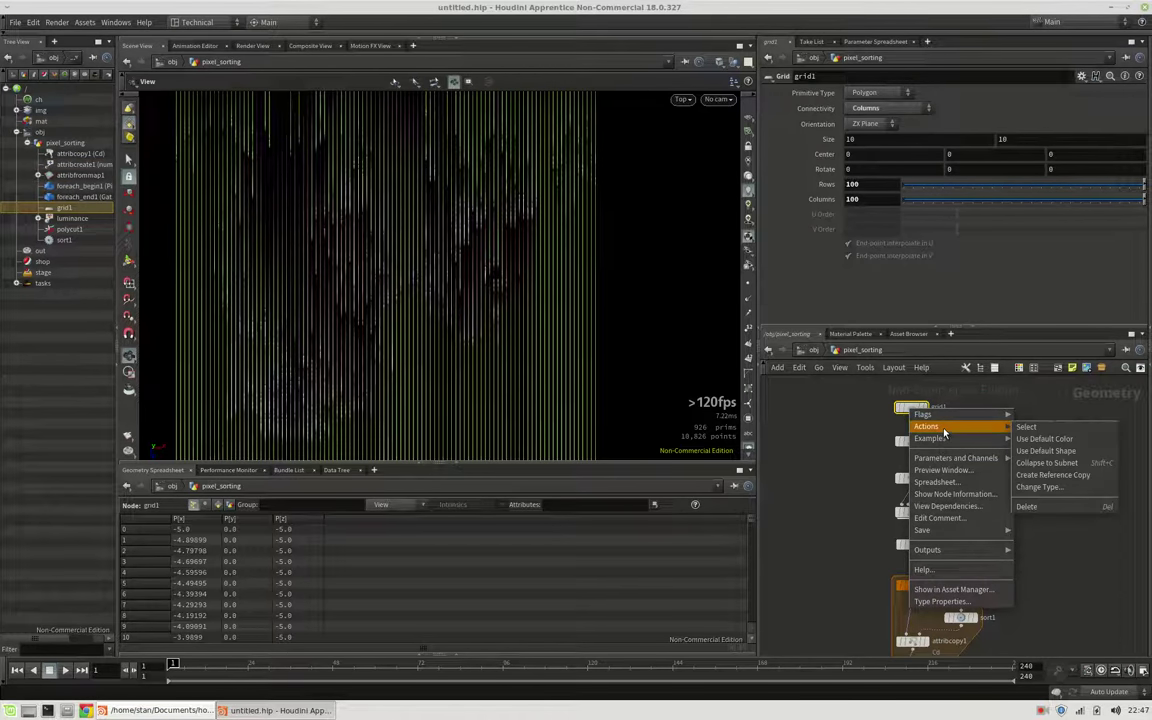
left_click(1062, 481)
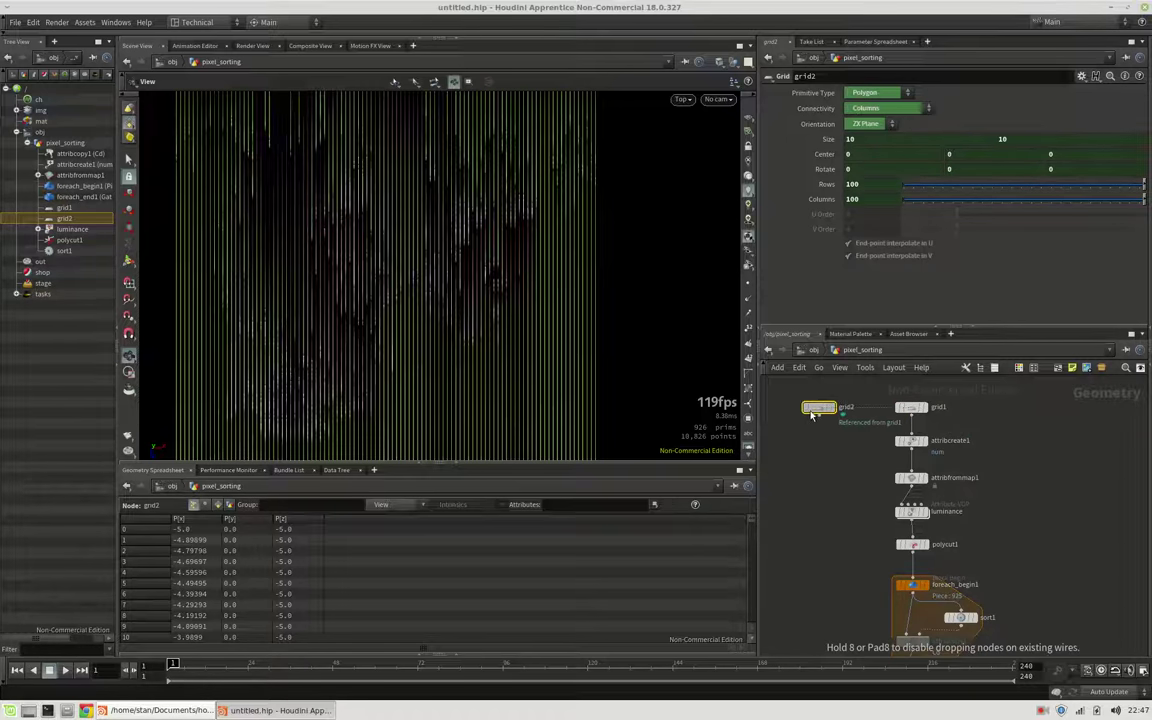
left_click(796, 413)
Step: Set grid2's Connectivity to Quadrilaterals and display it in the viewport
left_click(830, 140)
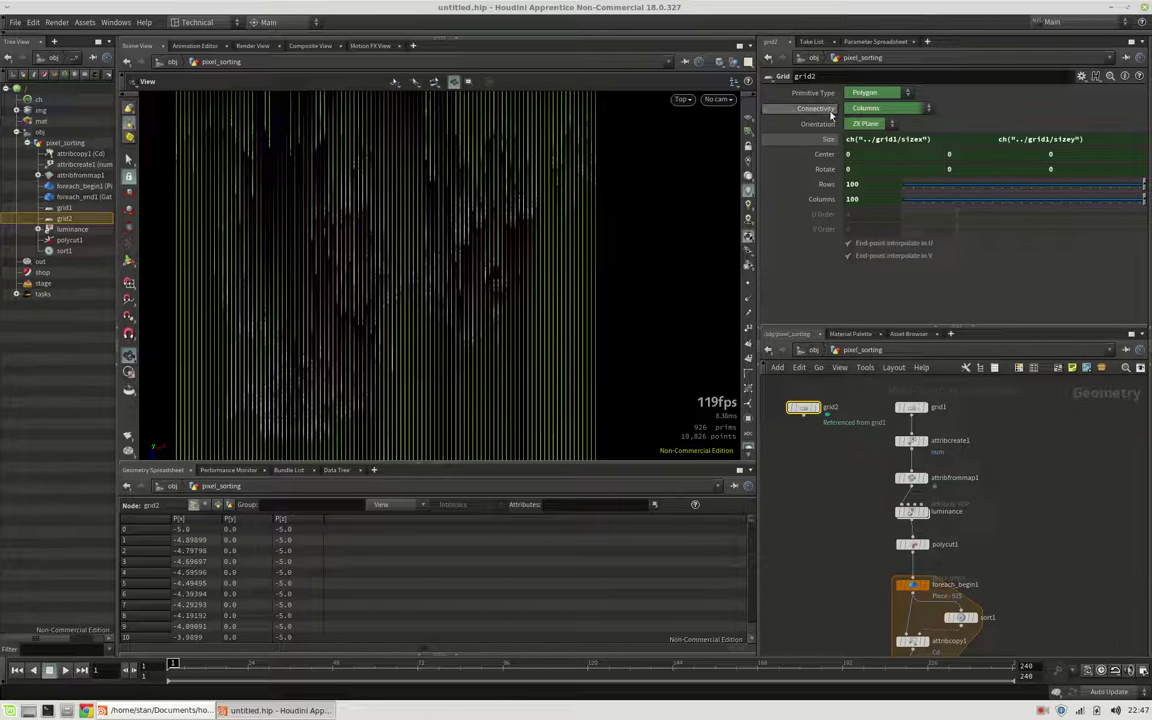
right_click(830, 110)
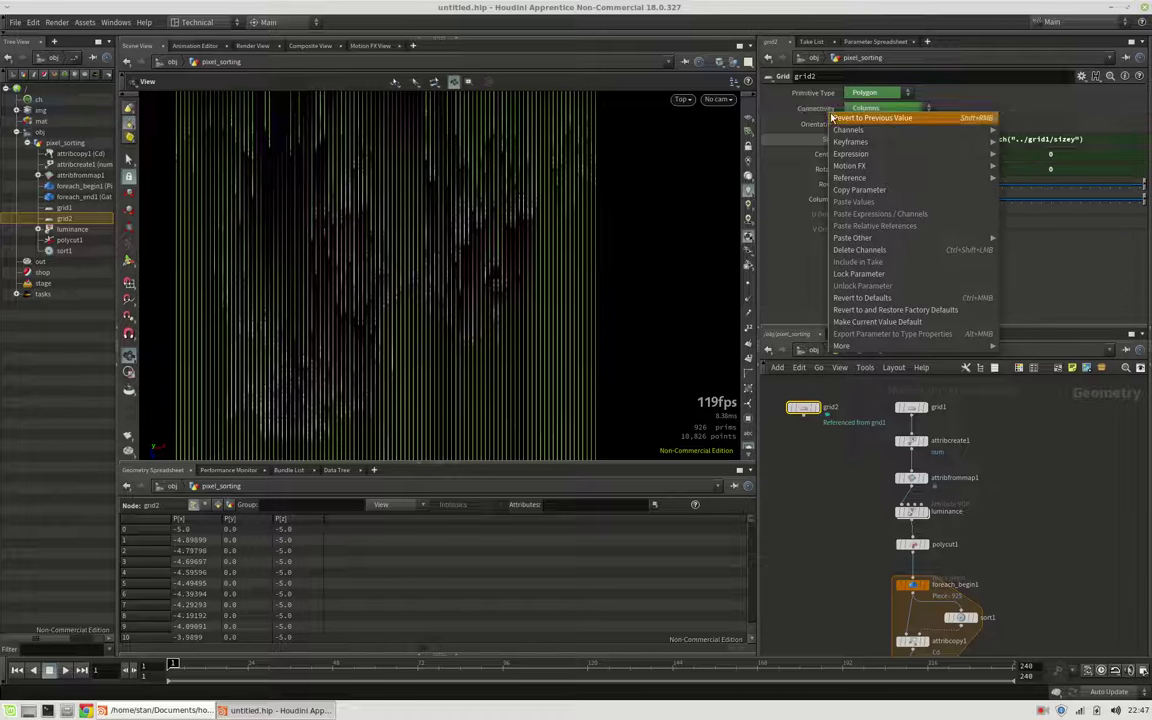
left_click(860, 249)
left_click(885, 110)
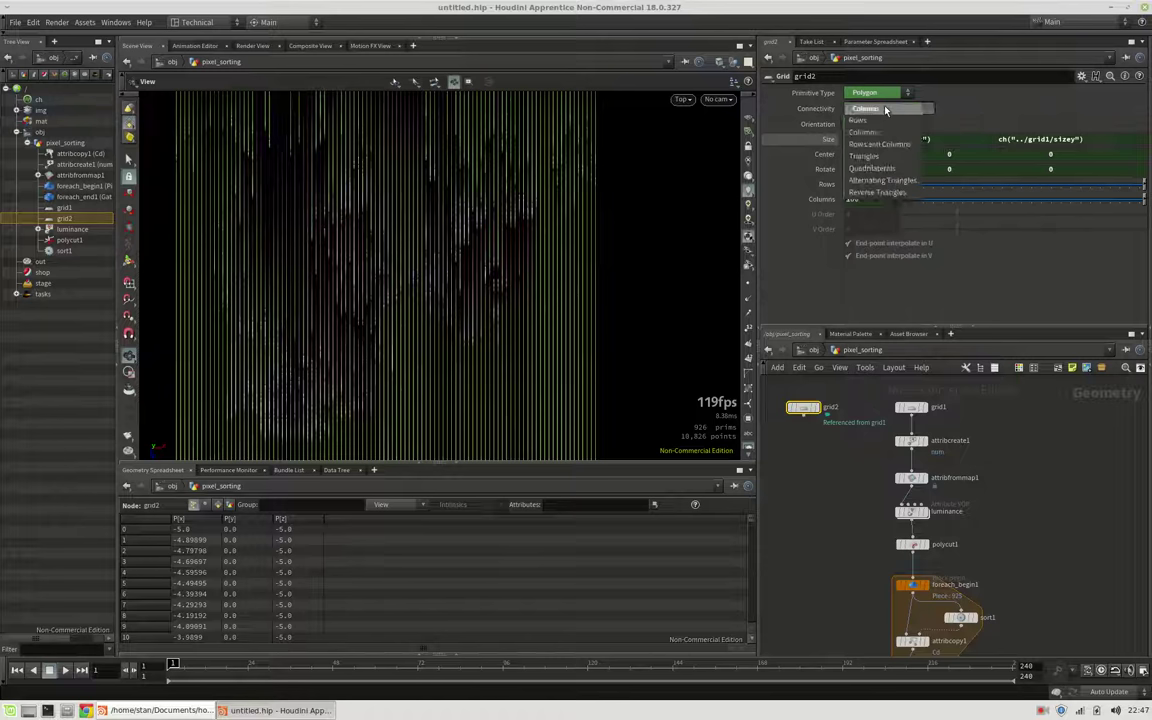
left_click(880, 169)
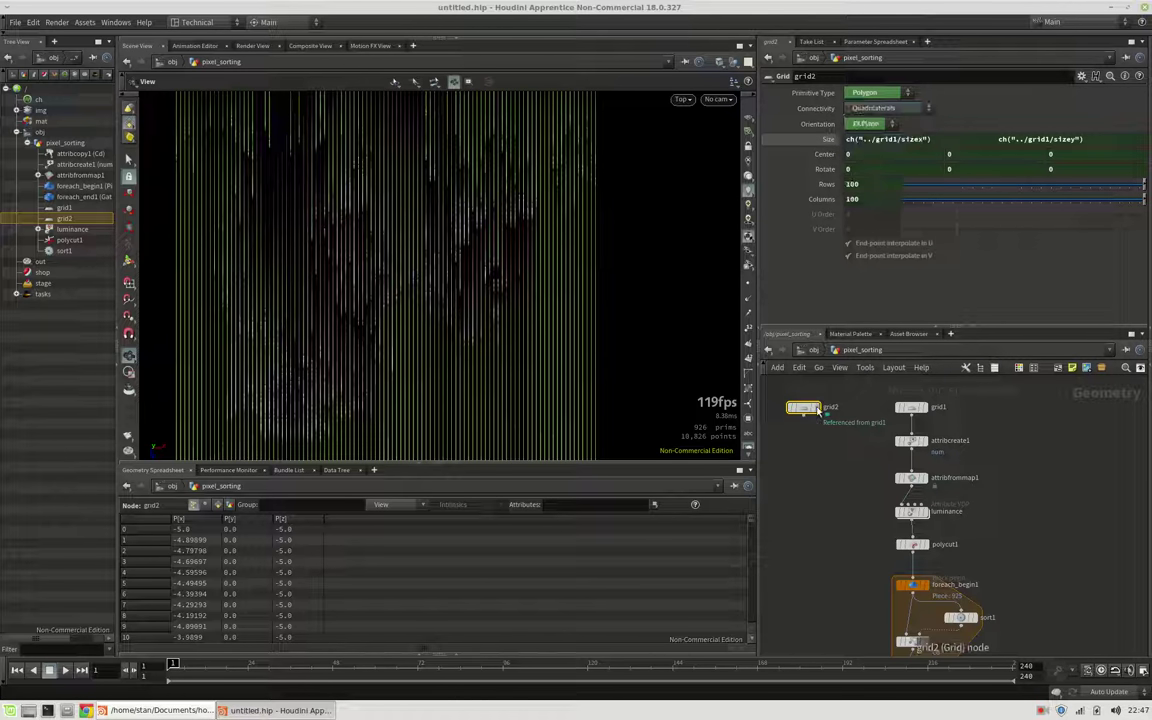
left_click(812, 408)
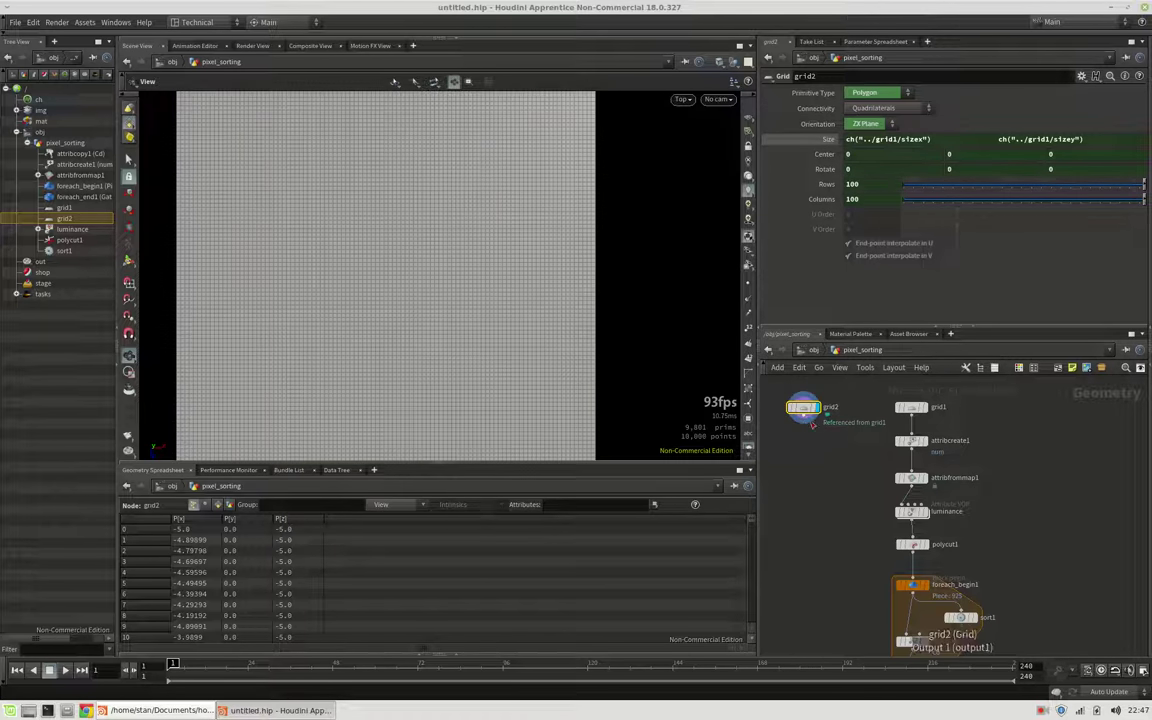
left_click(910, 443)
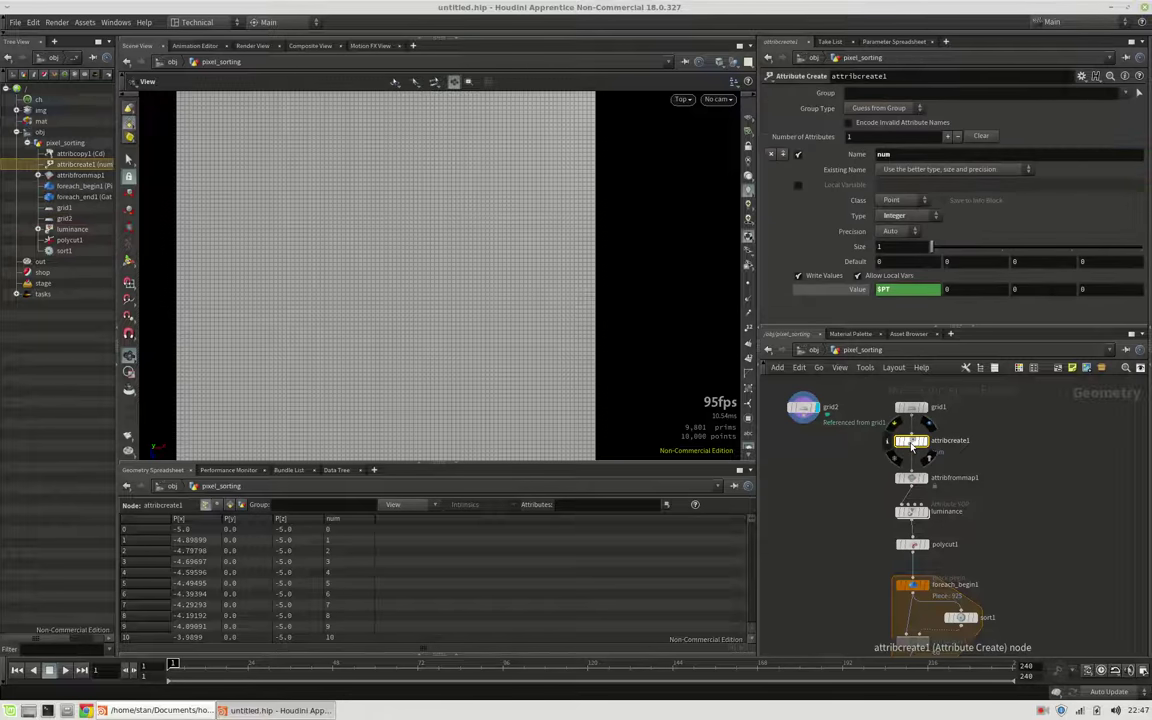
Step: Duplicate attribcreate1 under grid2 and add attribcopy2 after it, with foreach_end1 in its second input
left_click_drag(910, 446, 800, 441)
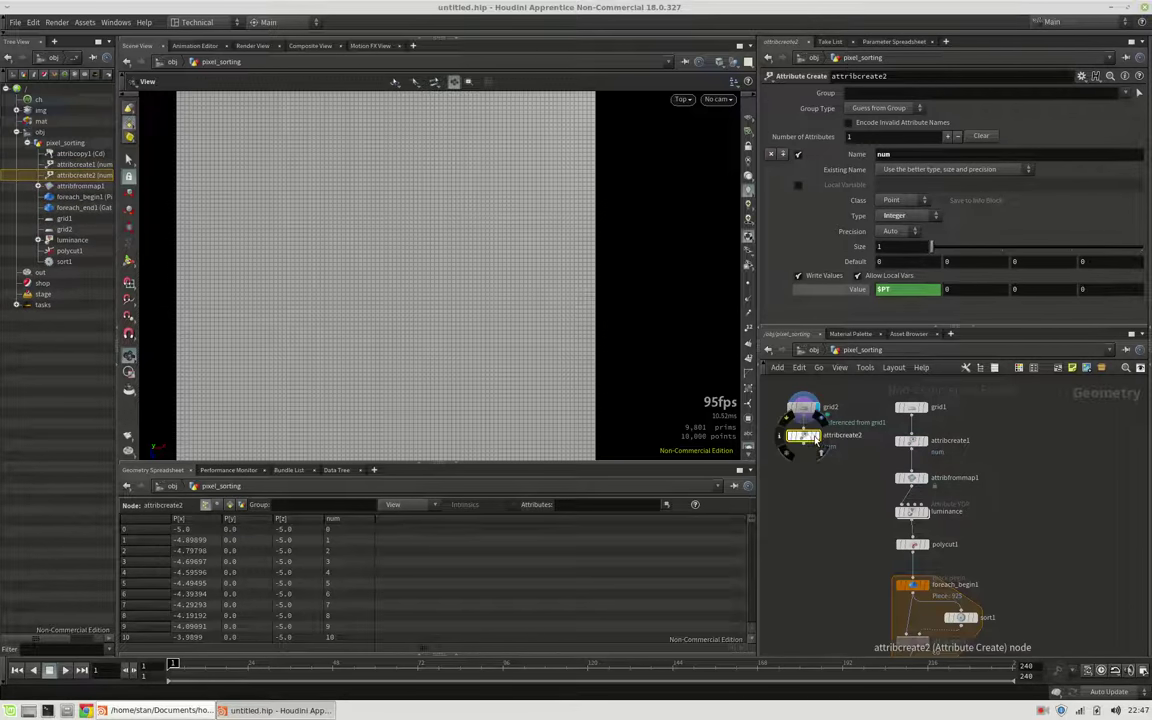
key("h")
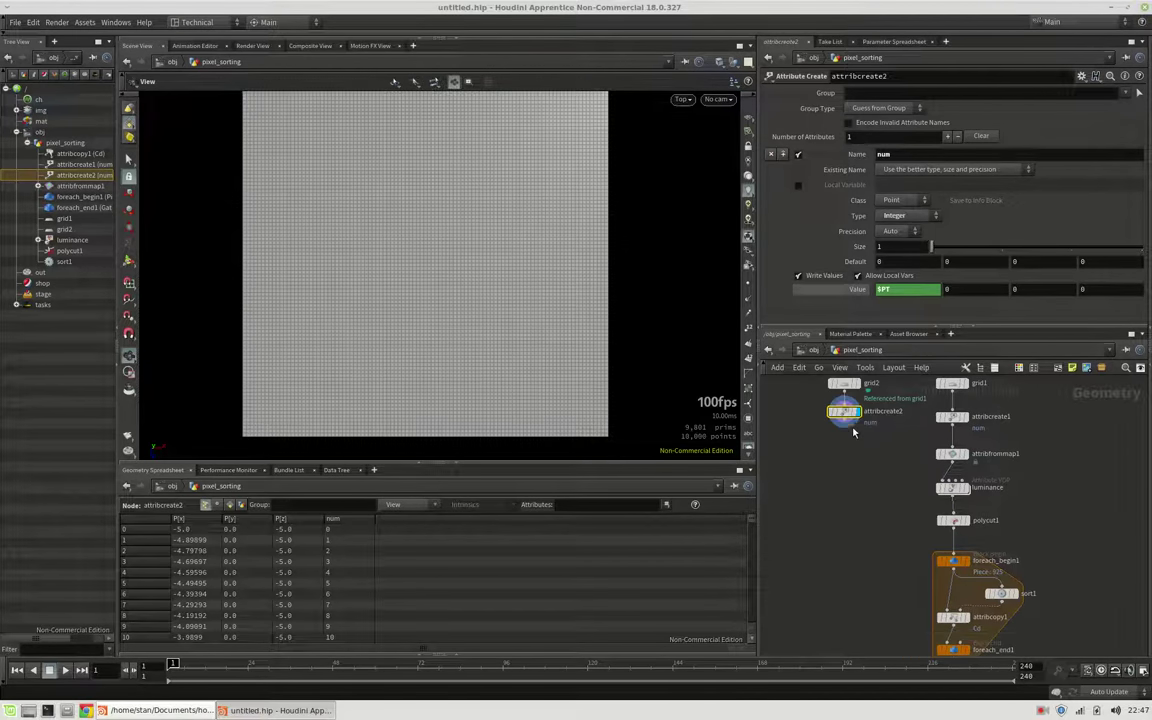
left_click(845, 421)
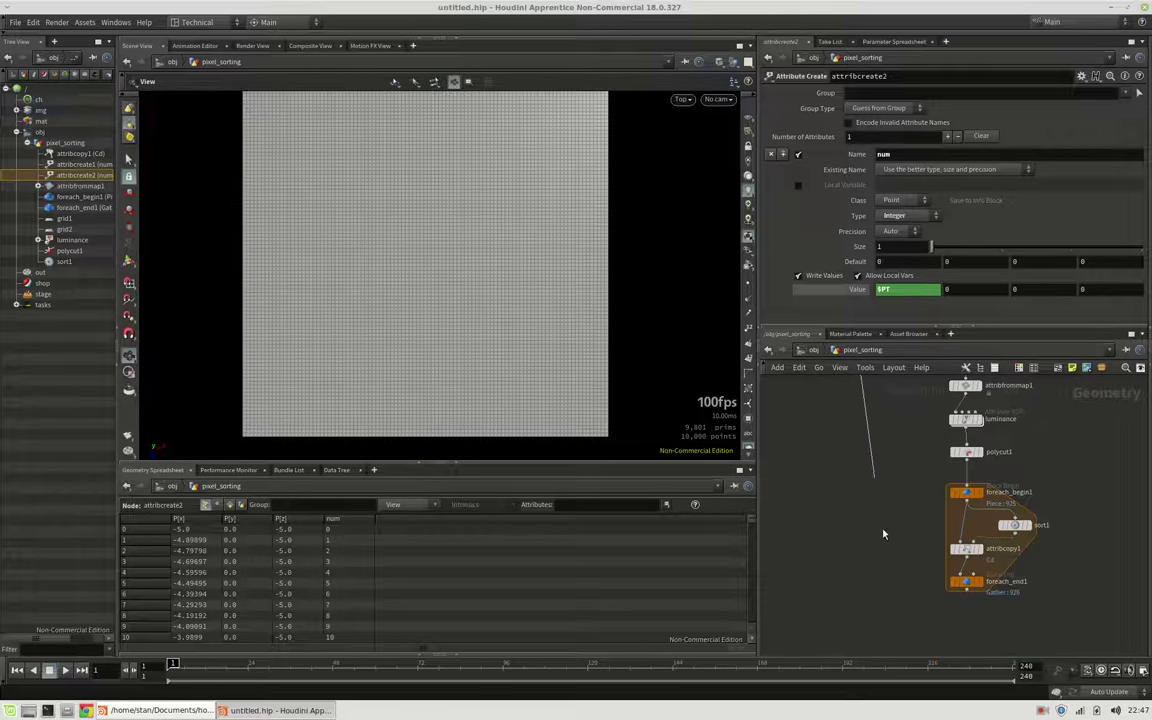
key("Tab")
type("acop")
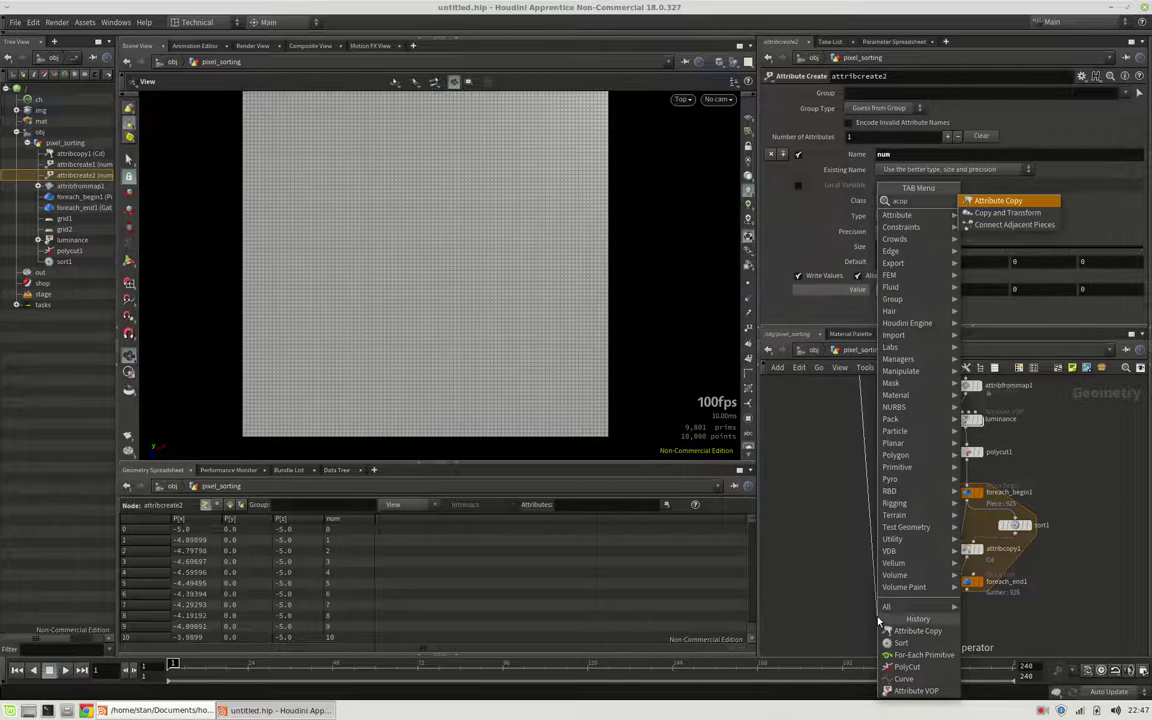
key("Return")
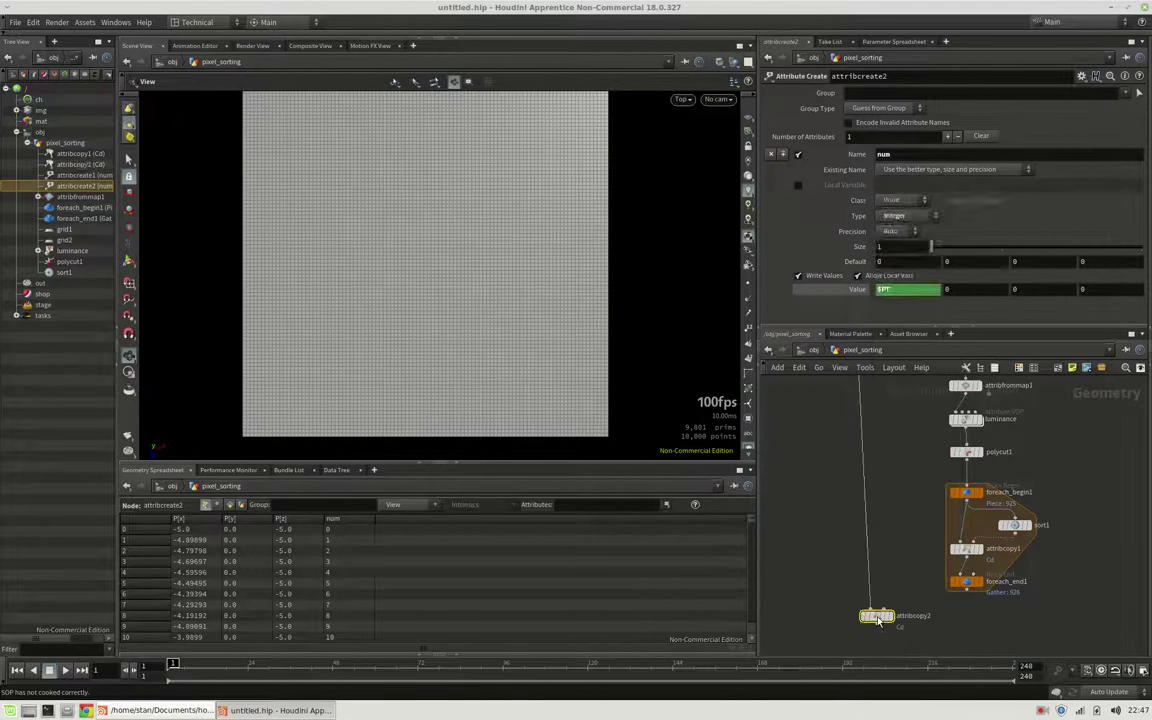
left_click(868, 619)
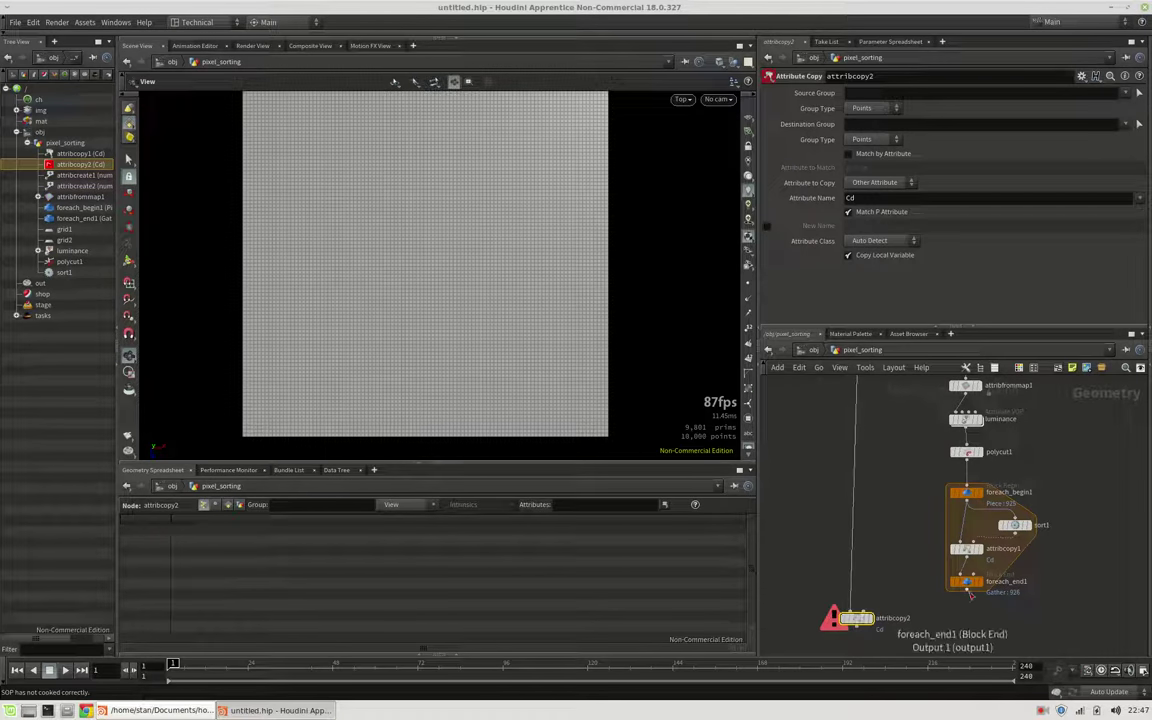
left_click(965, 591)
left_click(864, 611)
left_click_drag(857, 622, 866, 627)
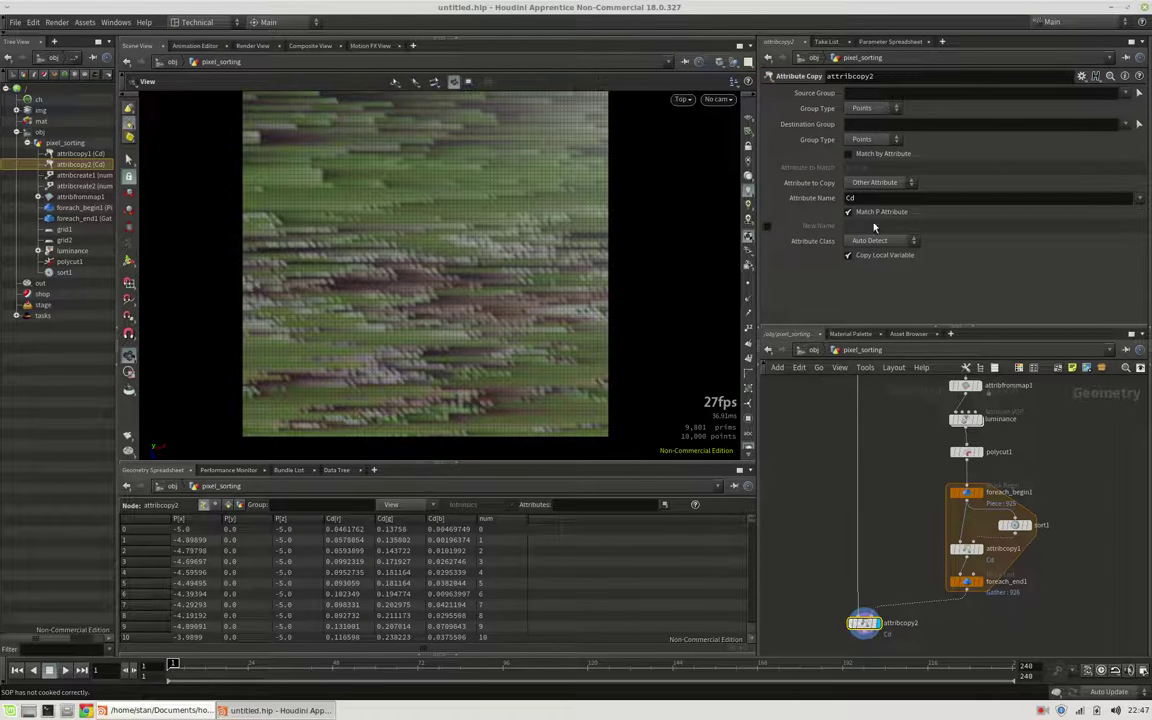
Step: Enable Match by Attribute on attribcopy2 and set the attribute to num
left_click(884, 154)
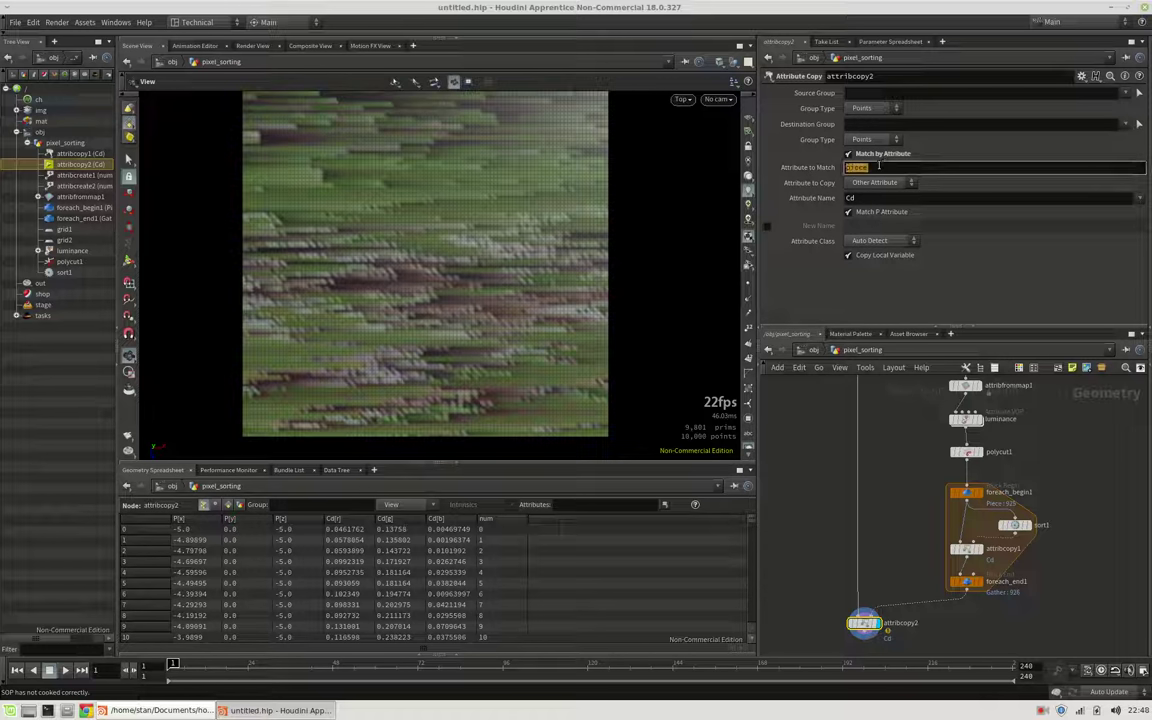
type("num")
key("Return")
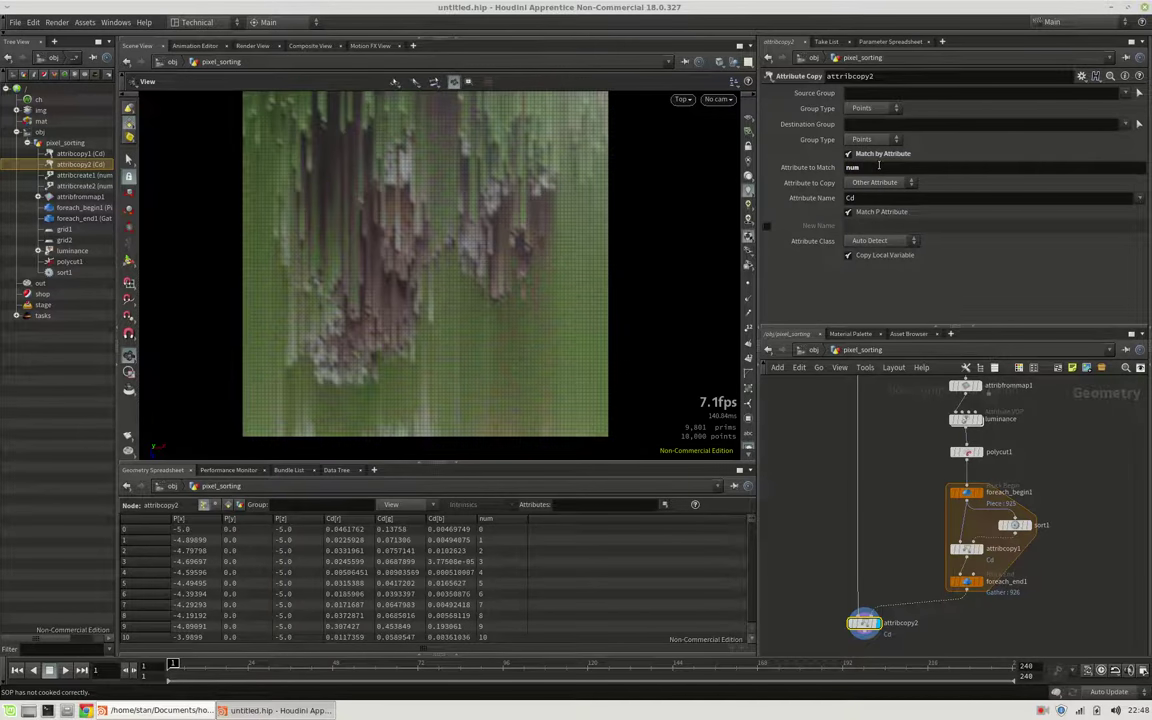
scroll(437, 296, "down", 2)
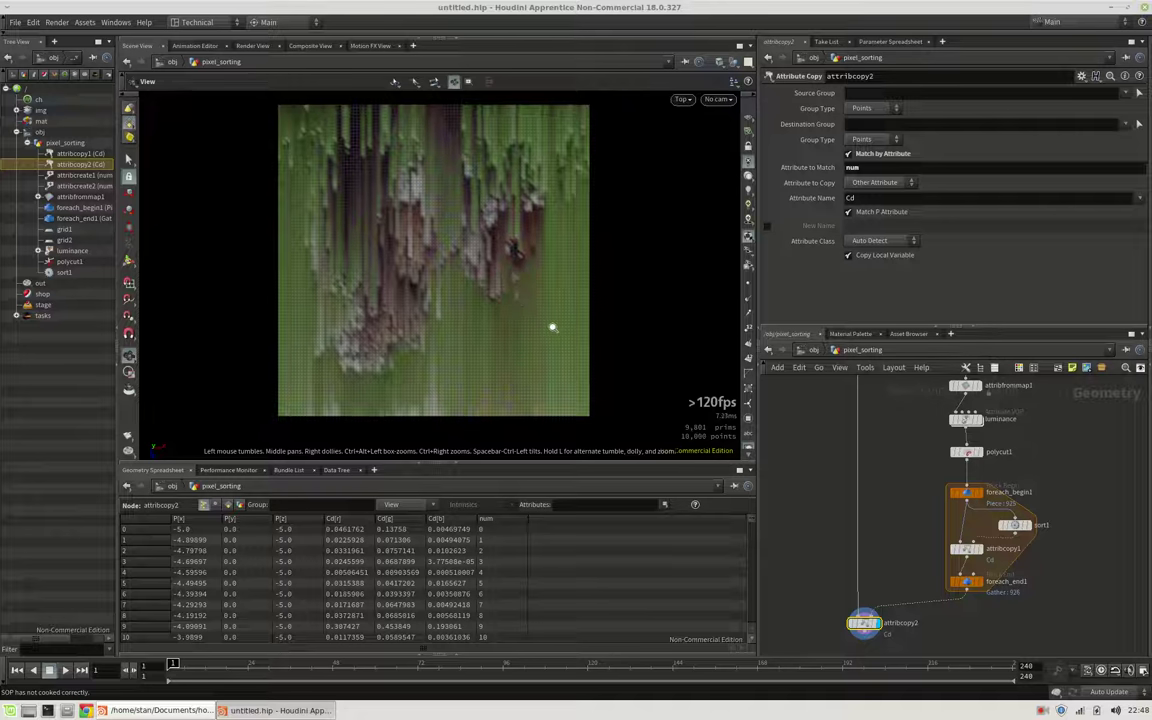
middle_click_drag(927, 454, 915, 590)
Step: Set grid1's Rows and Columns to 250 each
left_click(954, 451)
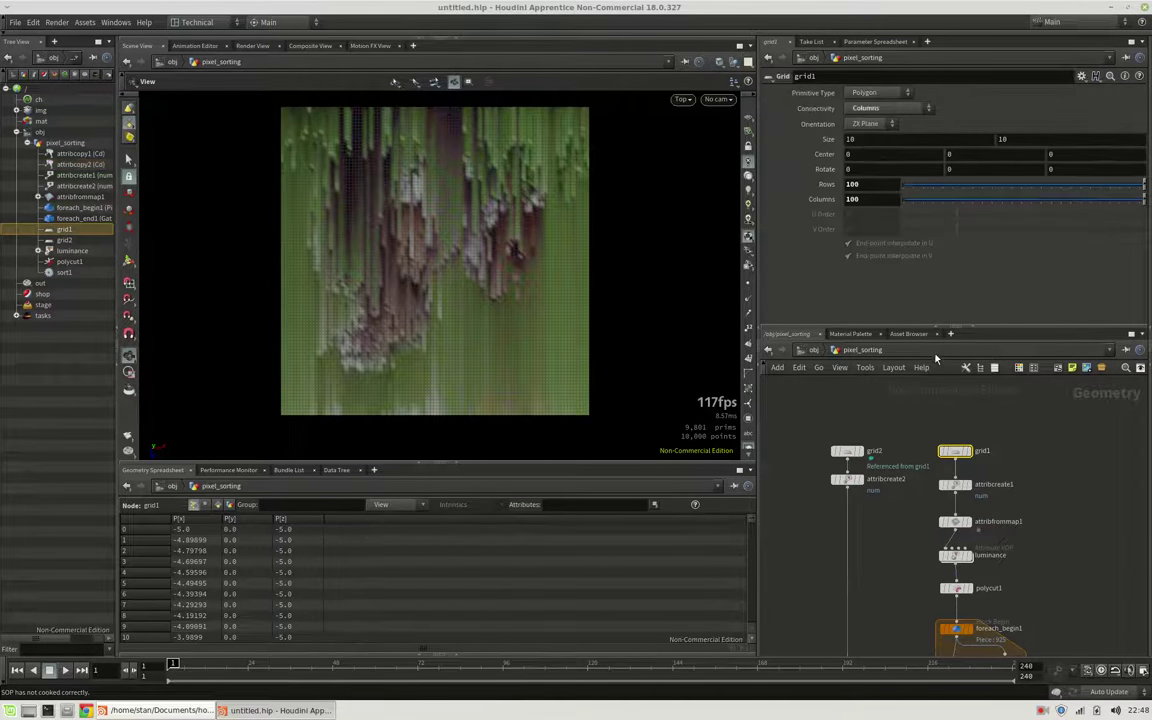
left_click(869, 185)
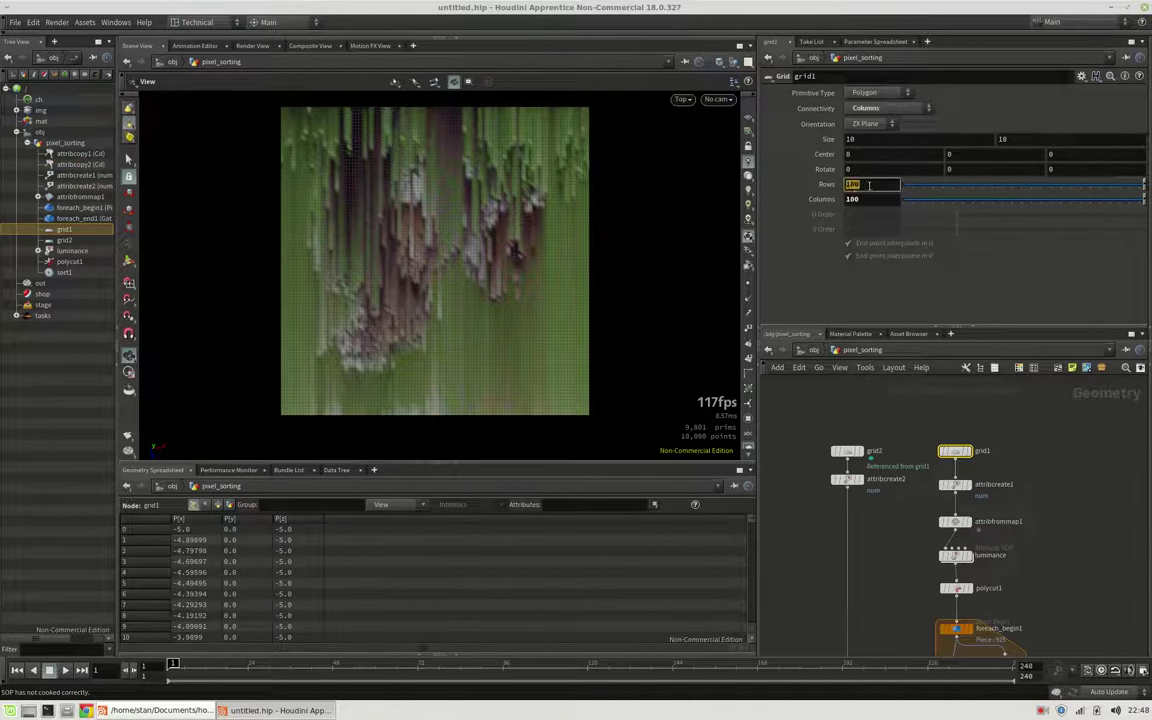
type("250")
key("Tab")
type("2")
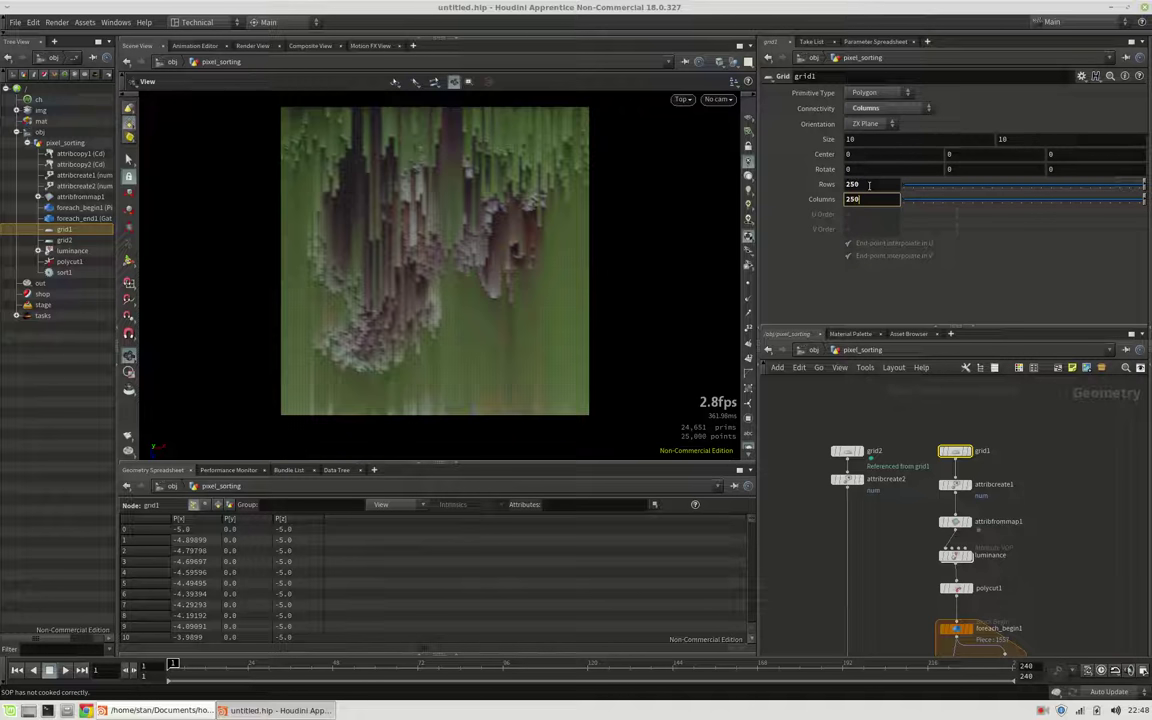
key("Return")
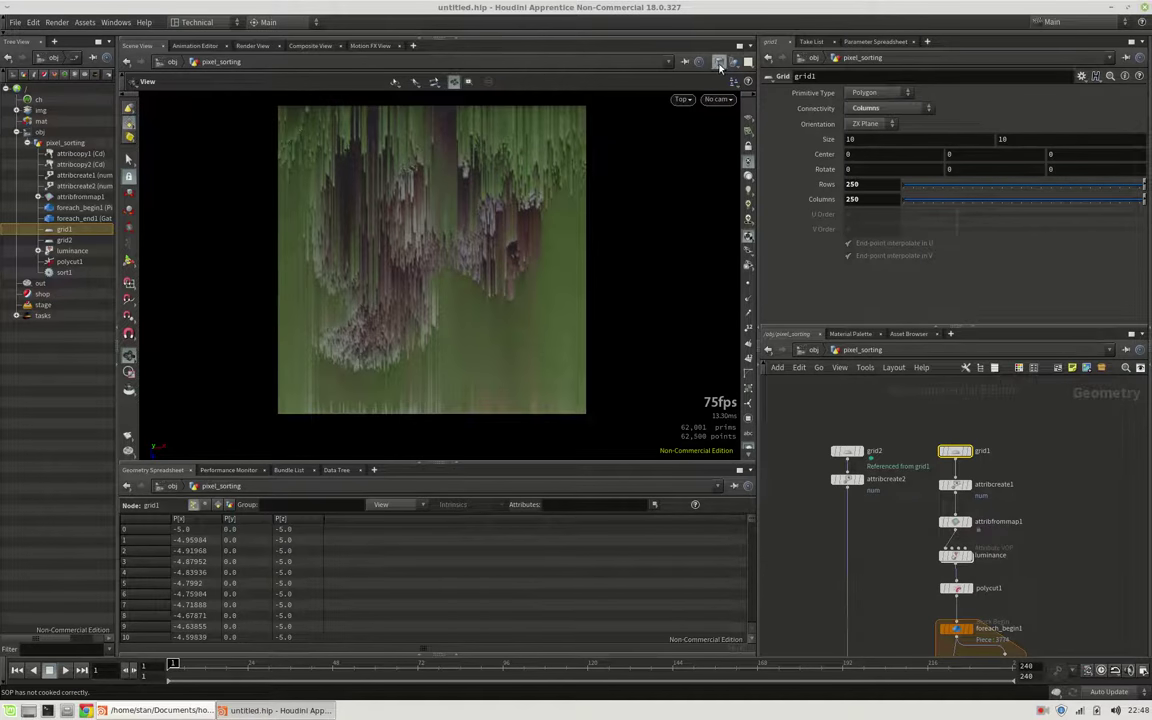
left_click(720, 66)
left_click(688, 162)
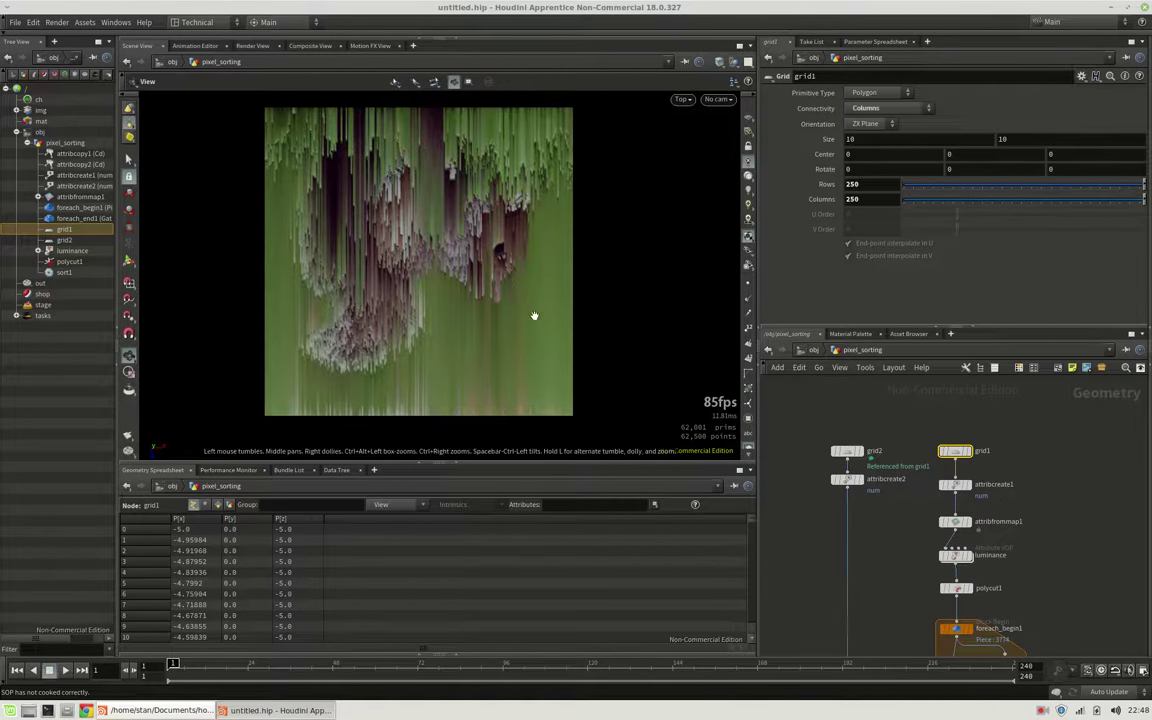
Step: Add an output0 Output node wired from attribcopy2
middle_click_drag(777, 581, 798, 392)
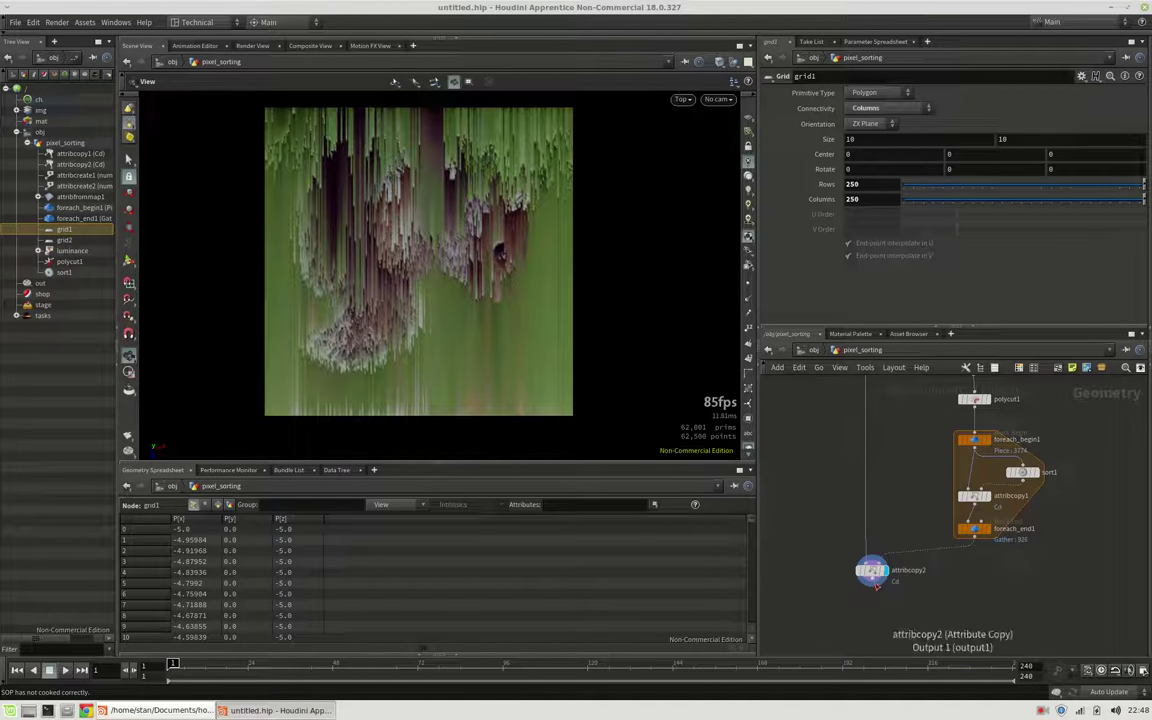
left_click(876, 586)
left_click(876, 603)
type("ou")
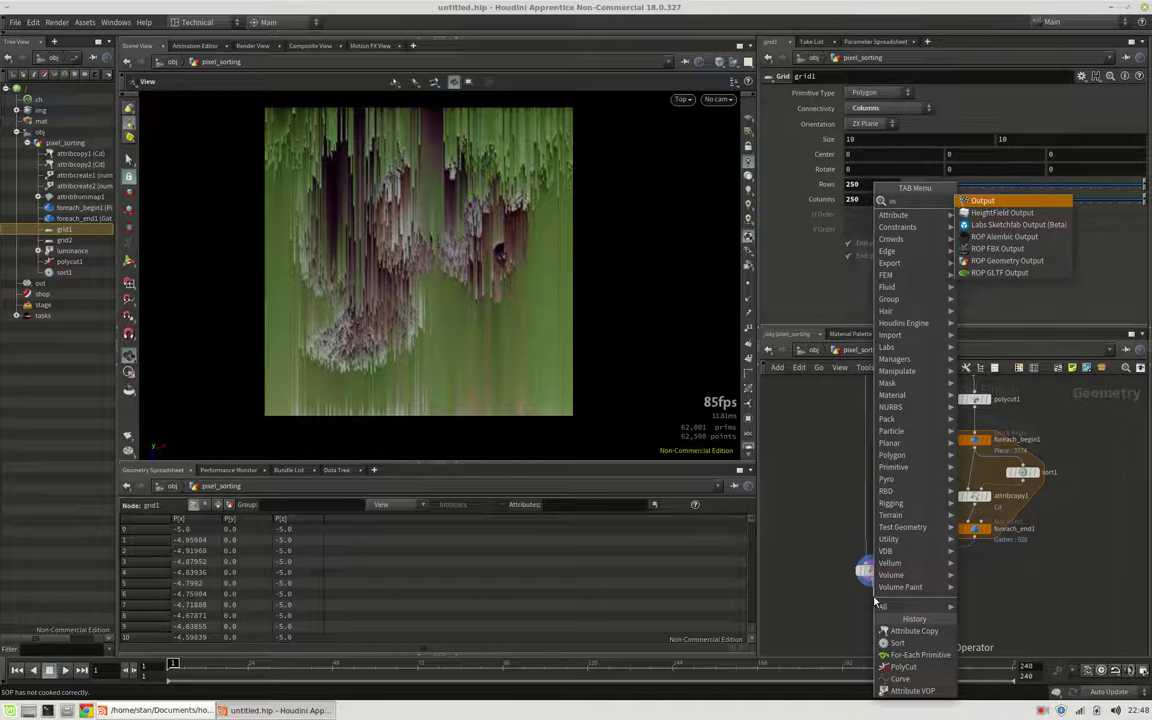
type("t")
key("Return")
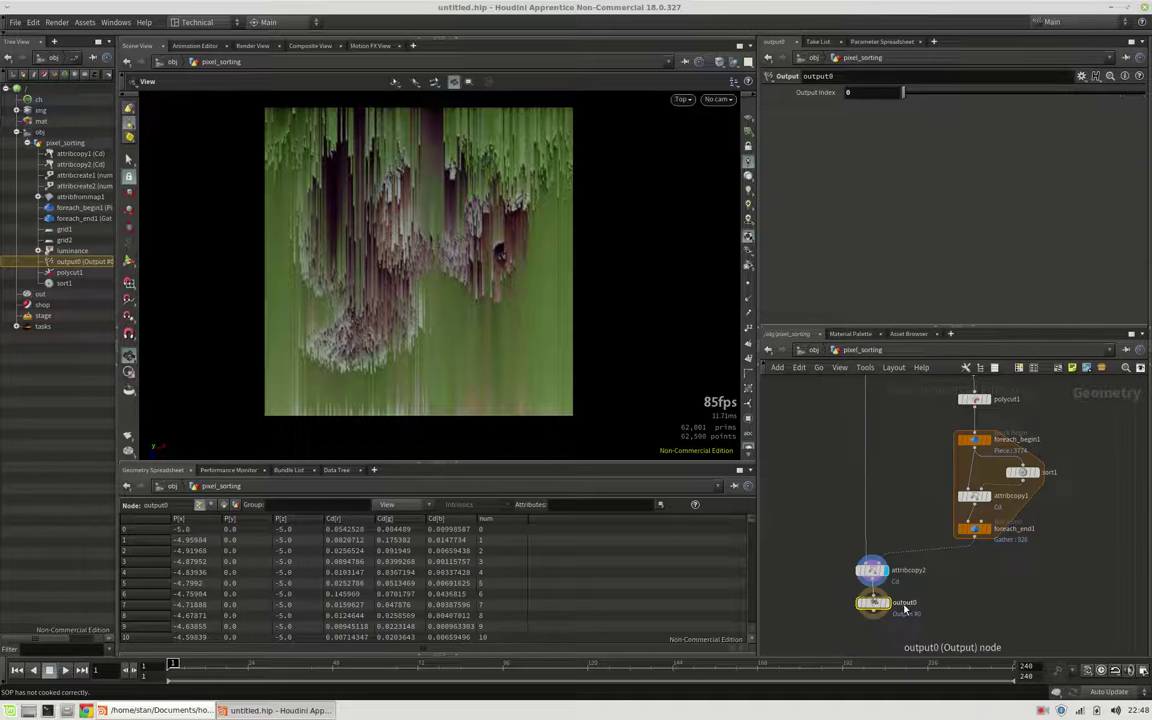
left_click(872, 605)
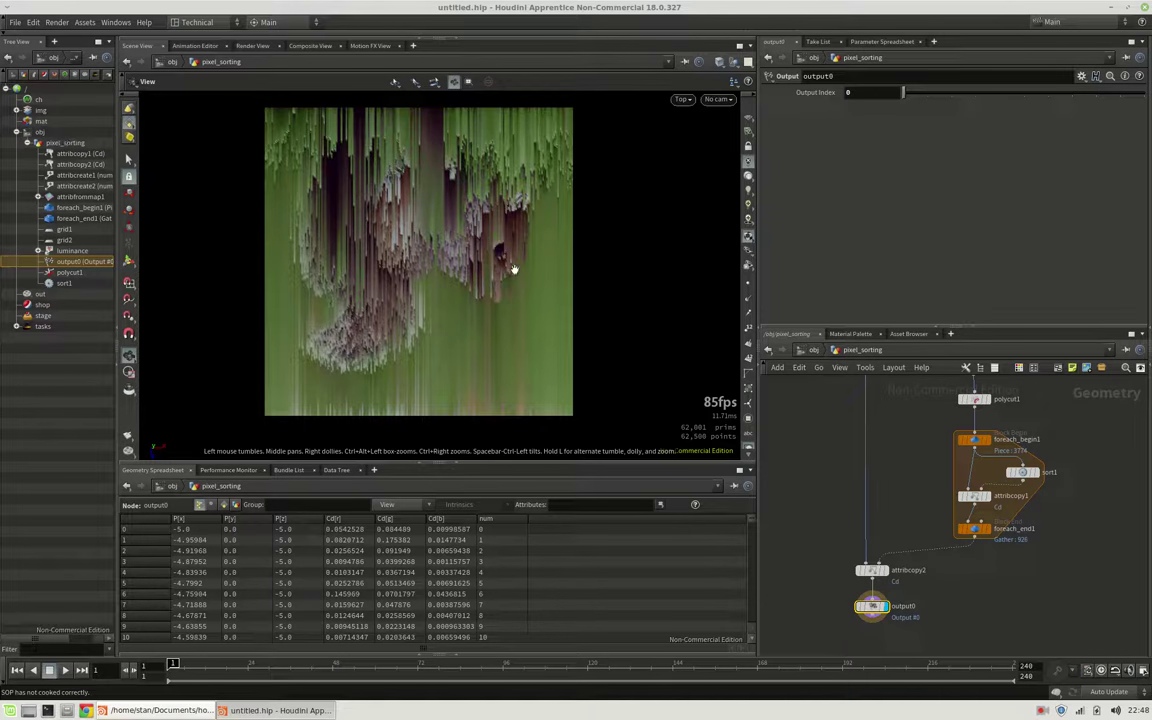
Step: Expand the img network in the tree and dive into comp1
left_click(16, 110)
left_click(55, 121)
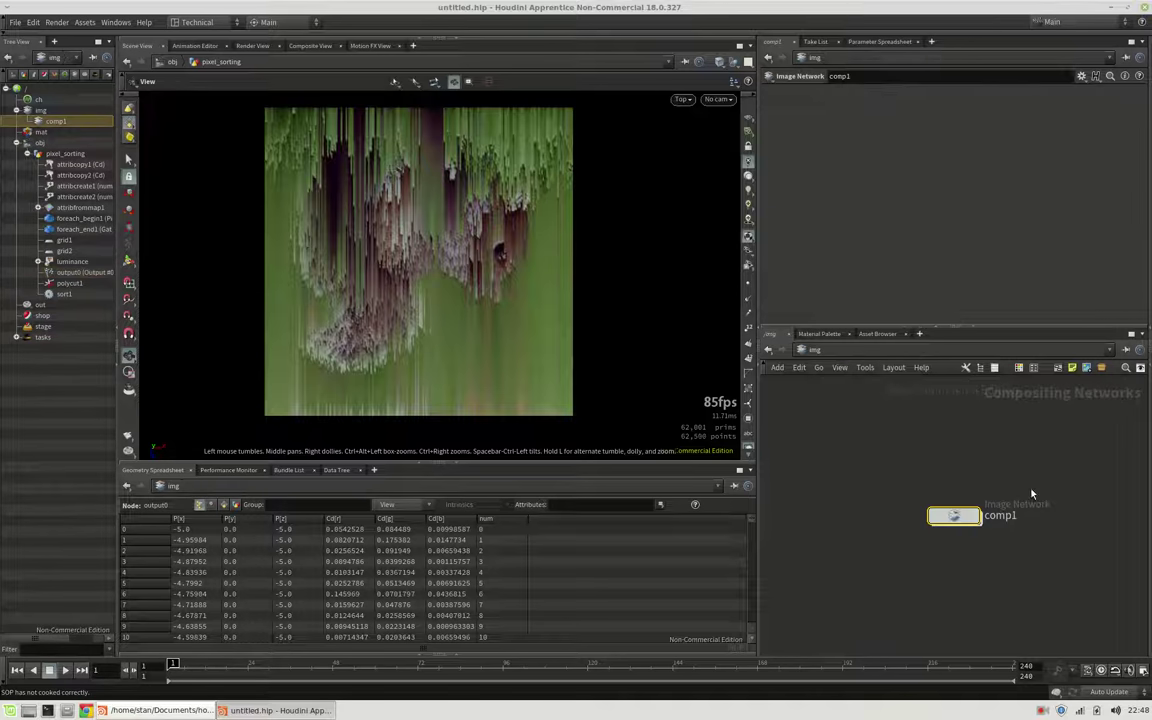
left_click(955, 516)
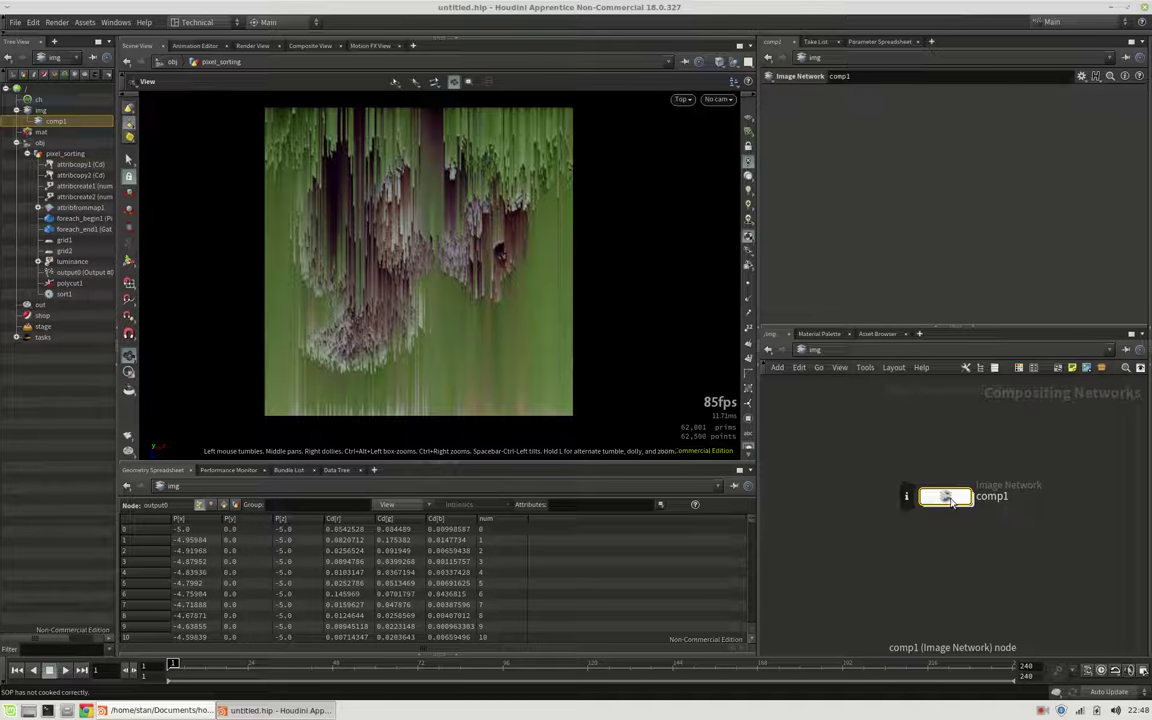
double_click(953, 514)
Step: Create a VOP COP2 Generator, vopcop2gen1, and dive inside to global1 and output1
key("Tab")
type("gen")
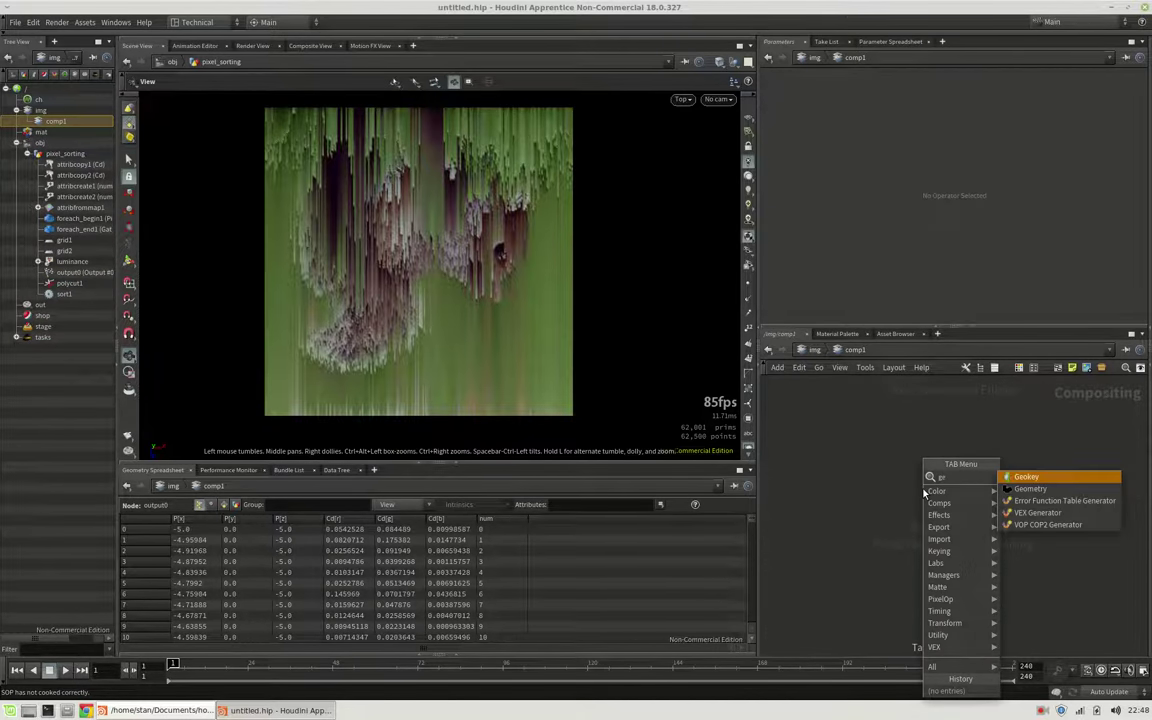
key("Down")
key("Down")
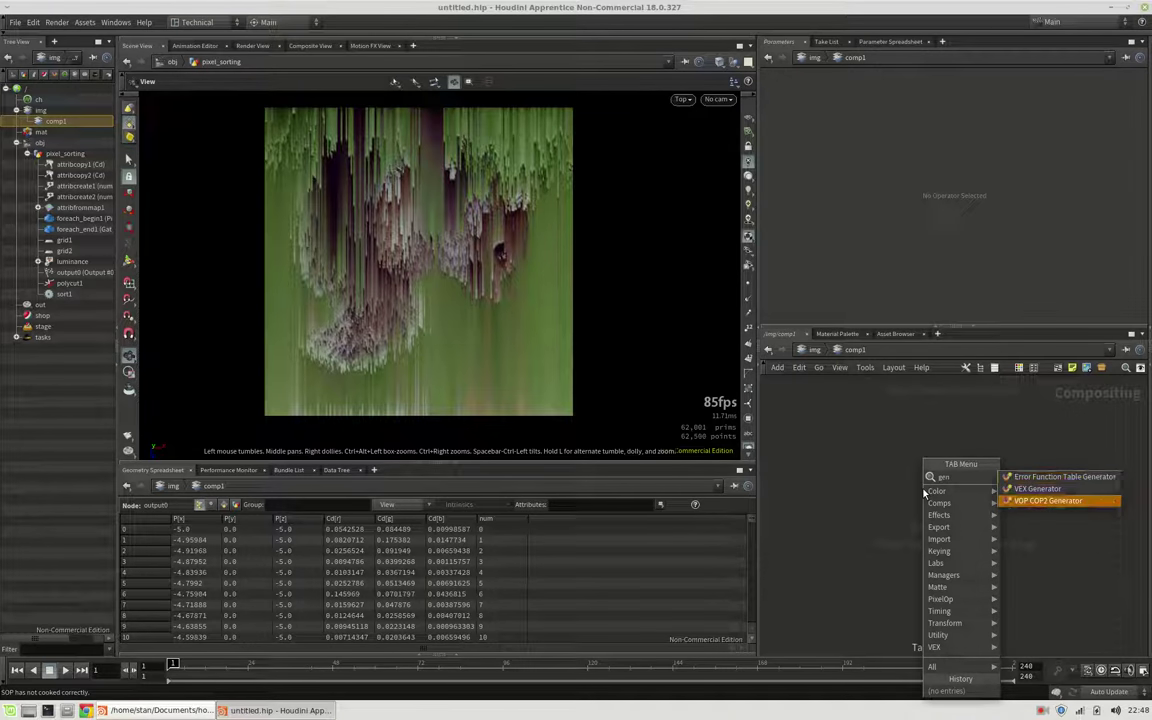
key("Return")
left_click(923, 492)
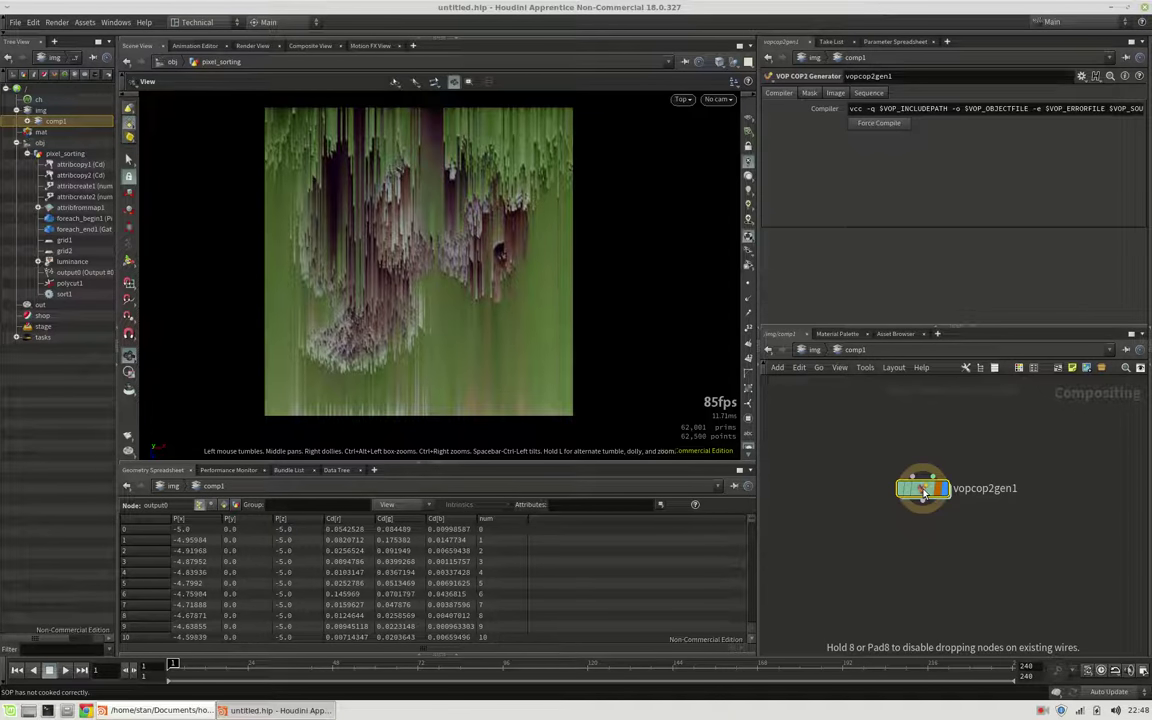
double_click(923, 490)
left_click_drag(894, 425, 845, 424)
scroll(890, 552, "up", 2)
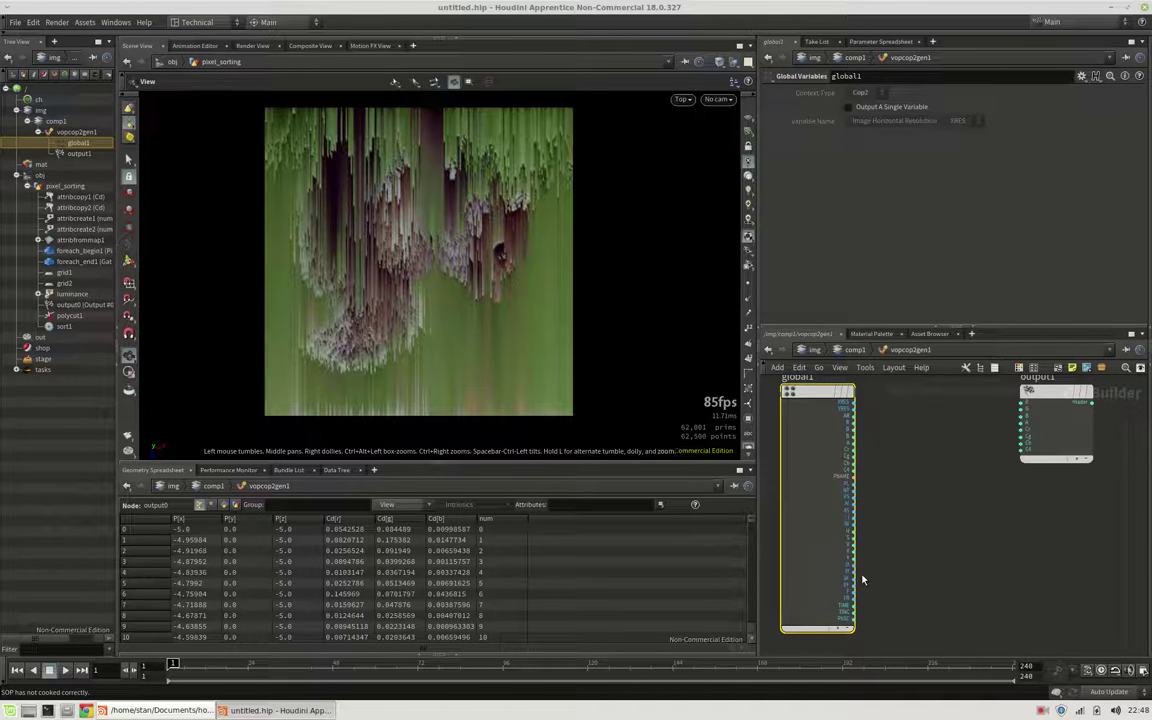
Step: Add an Import Point Attribute node, importpoint1, wired from global1's IX output
scroll(862, 576, "up", 2)
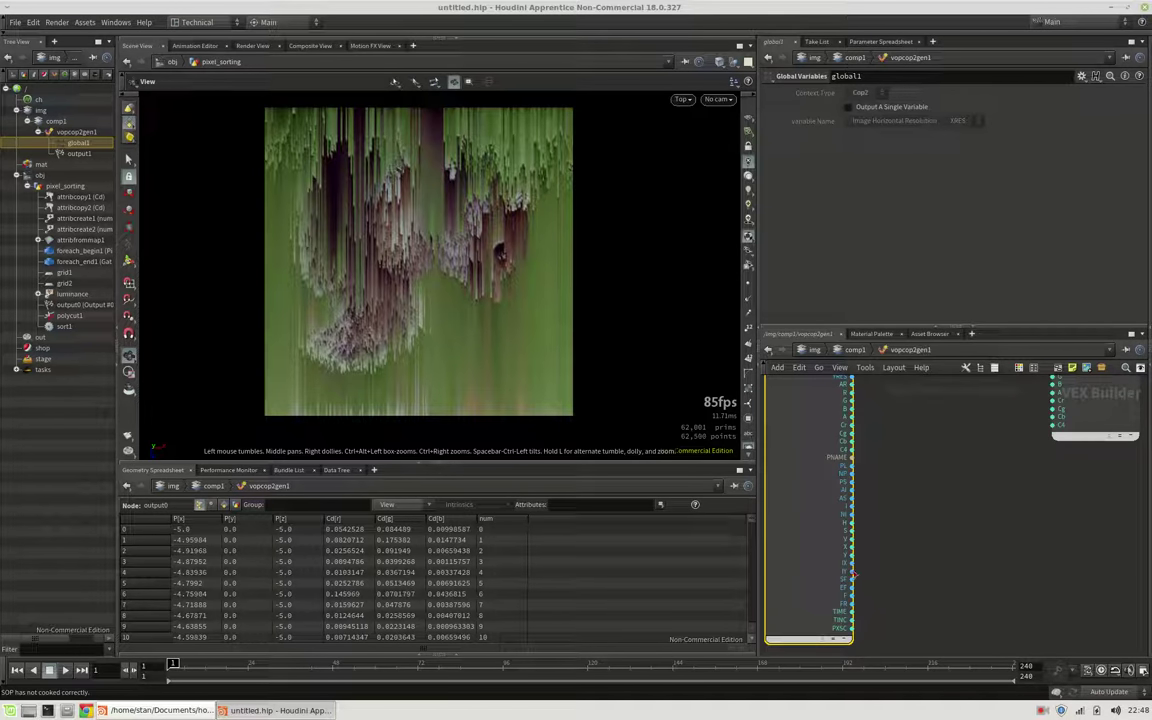
left_click(853, 568)
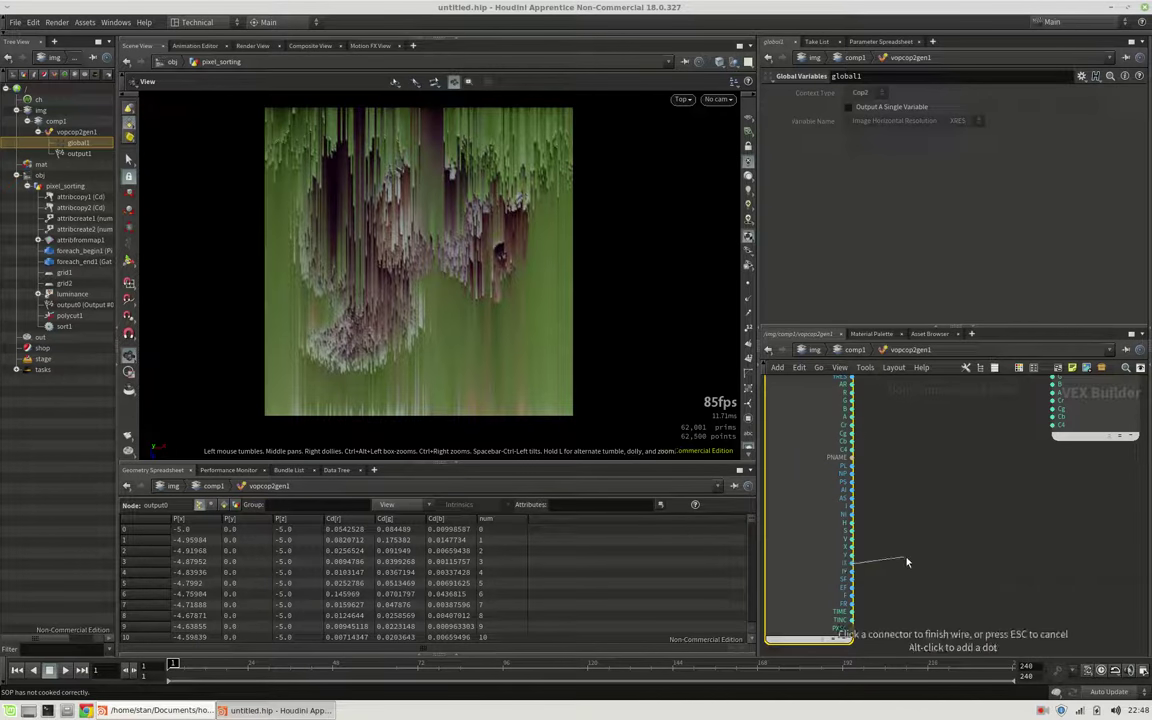
left_click(913, 555)
type("point")
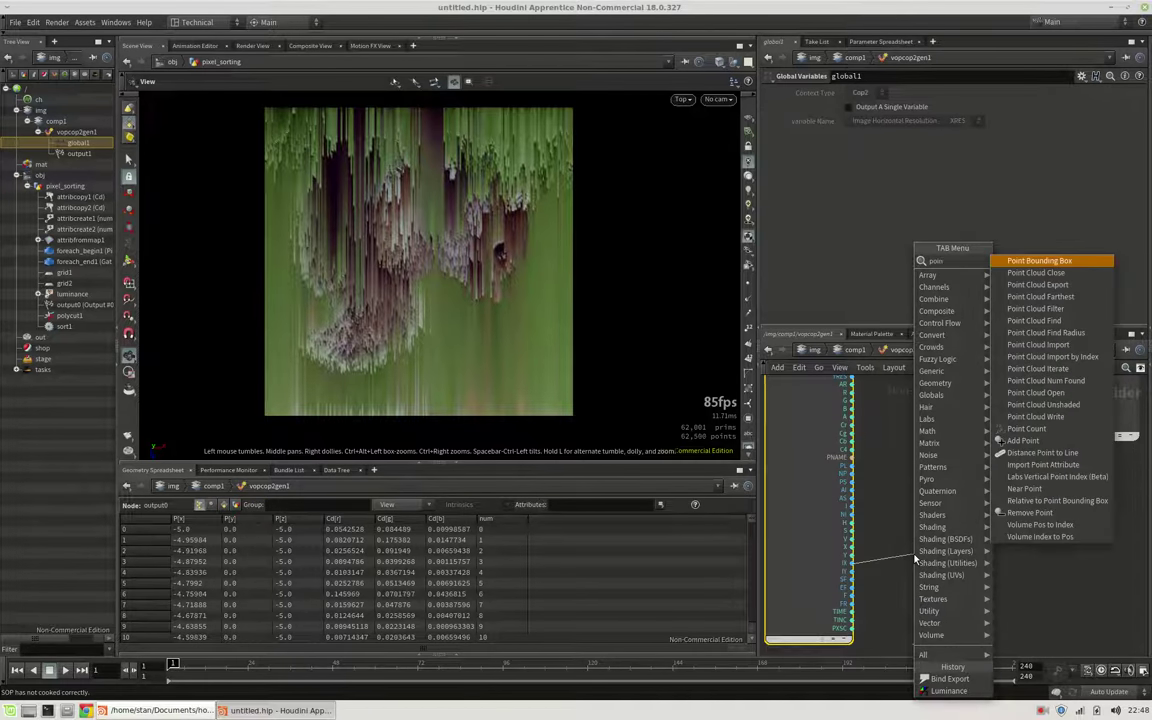
type("impor")
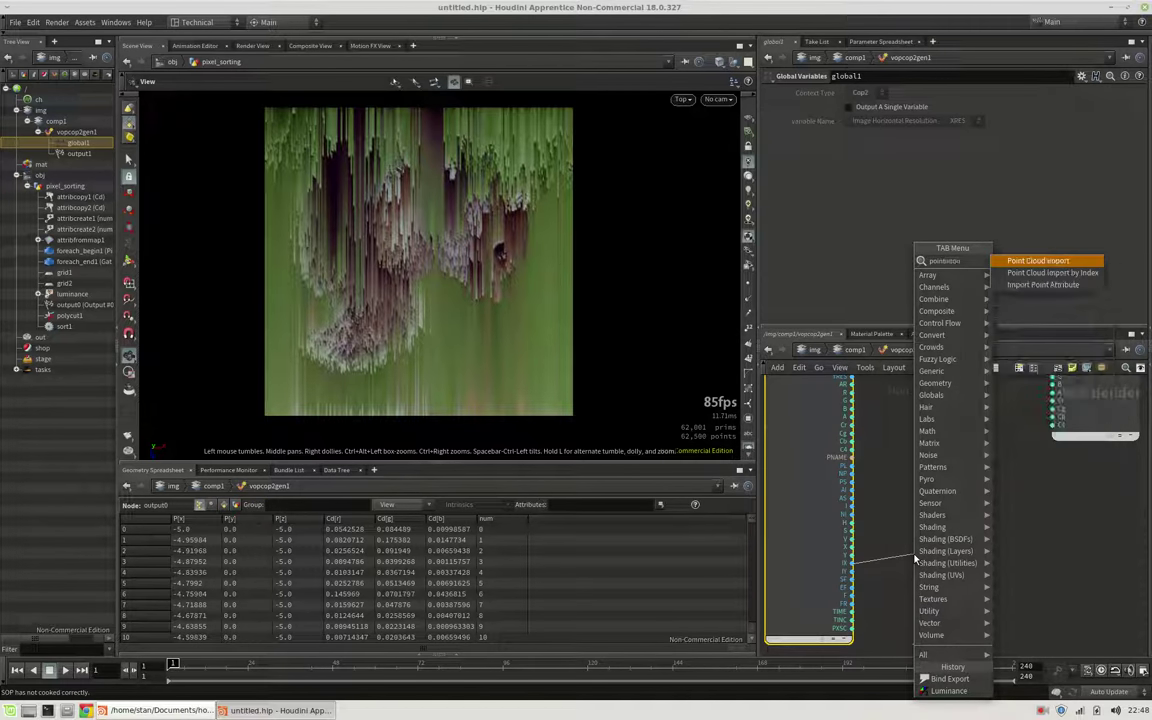
key("Down")
key("Down")
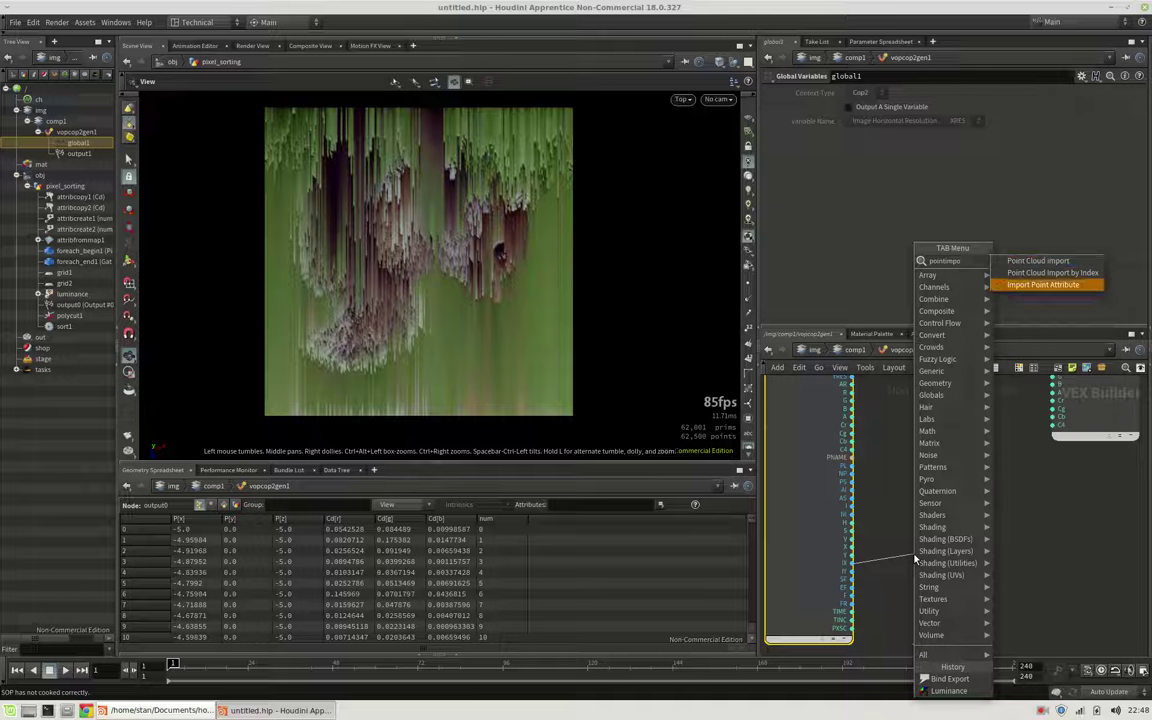
key("Return")
left_click(958, 557)
left_click_drag(958, 557, 1037, 506)
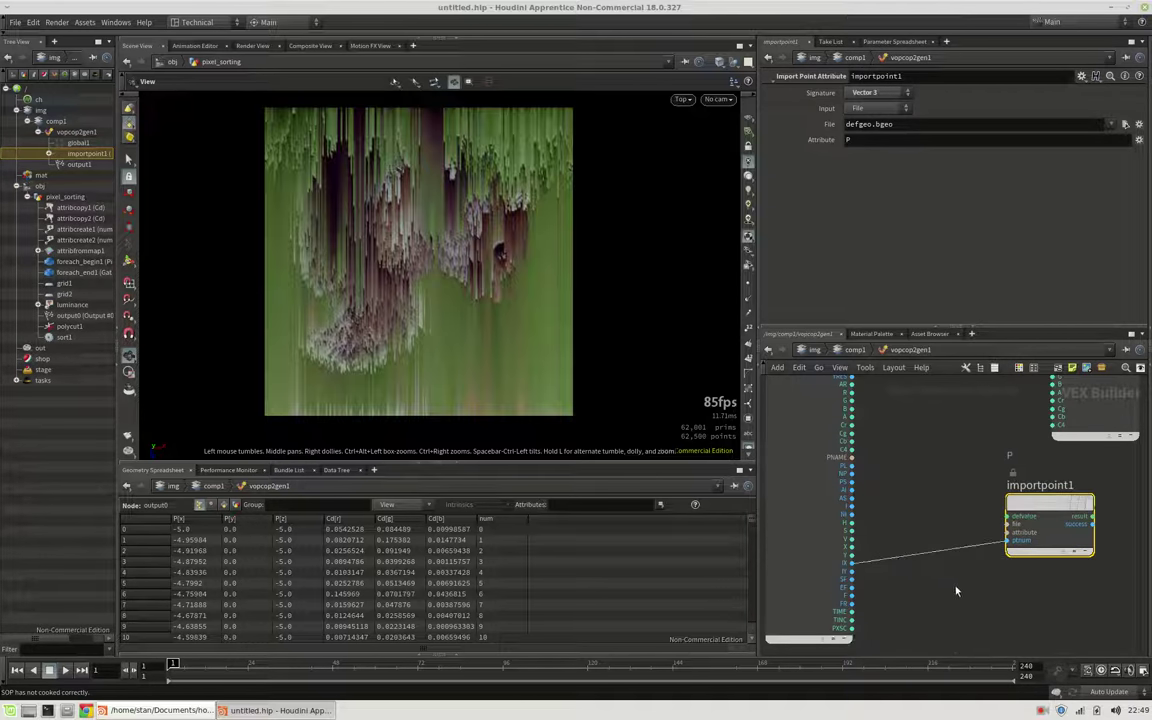
middle_click_drag(955, 591, 862, 610)
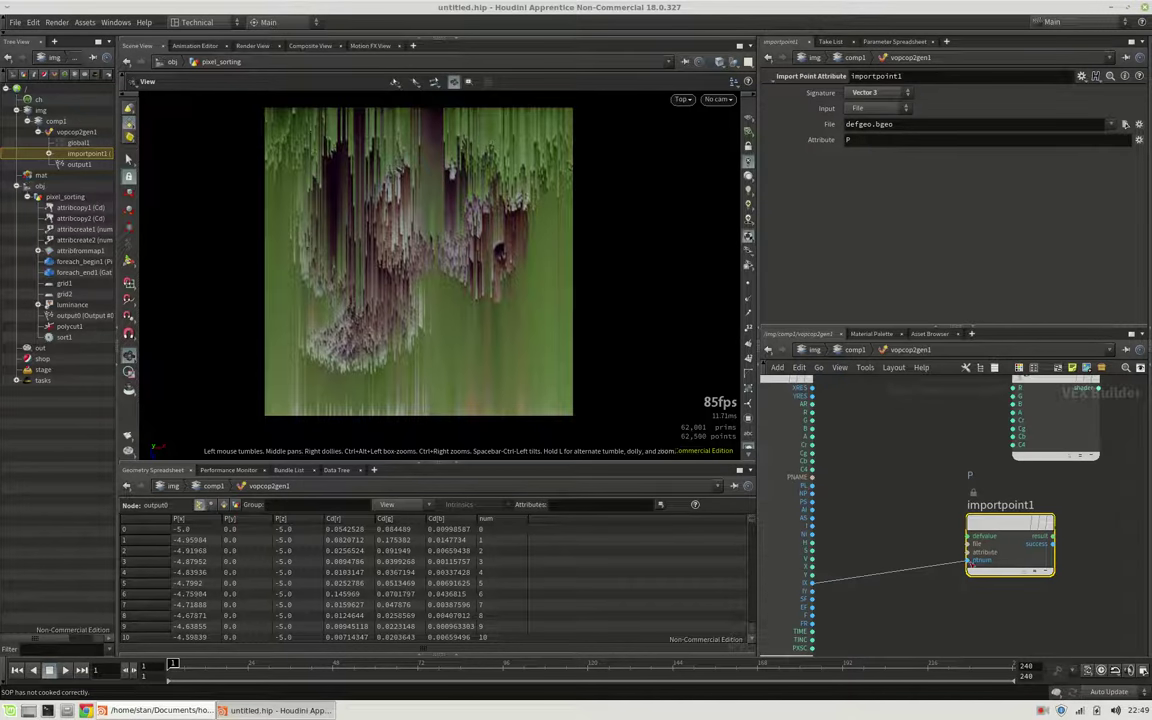
Step: Change importpoint1's imported attribute from P to Cd
left_click(881, 141)
type("Cd")
key("Return")
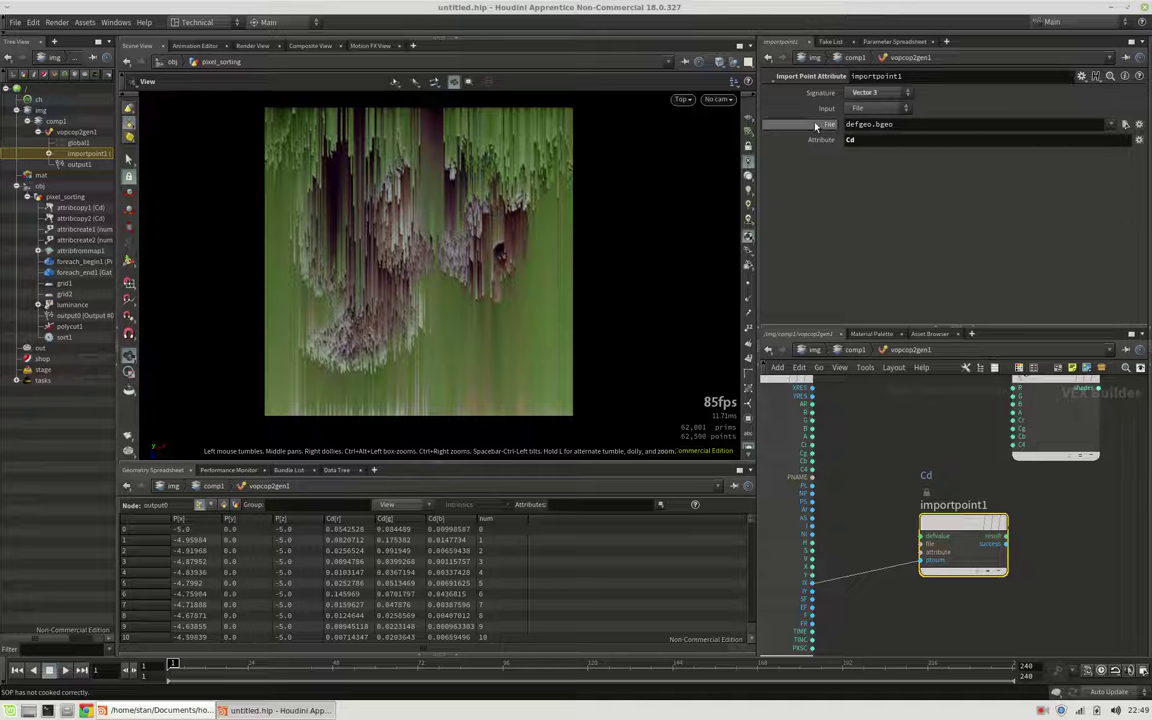
left_click_drag(953, 531, 994, 537)
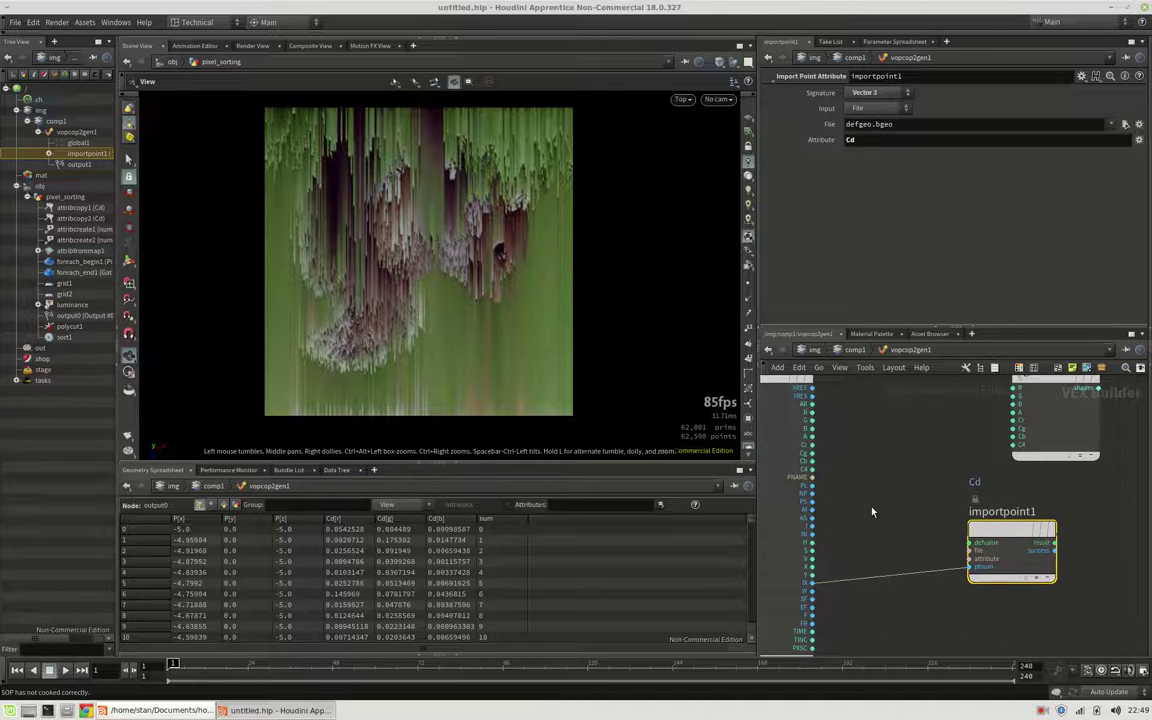
key("Tab")
Step: Create a Geometry (string) Parameter node named geo with label Geo
type("pa")
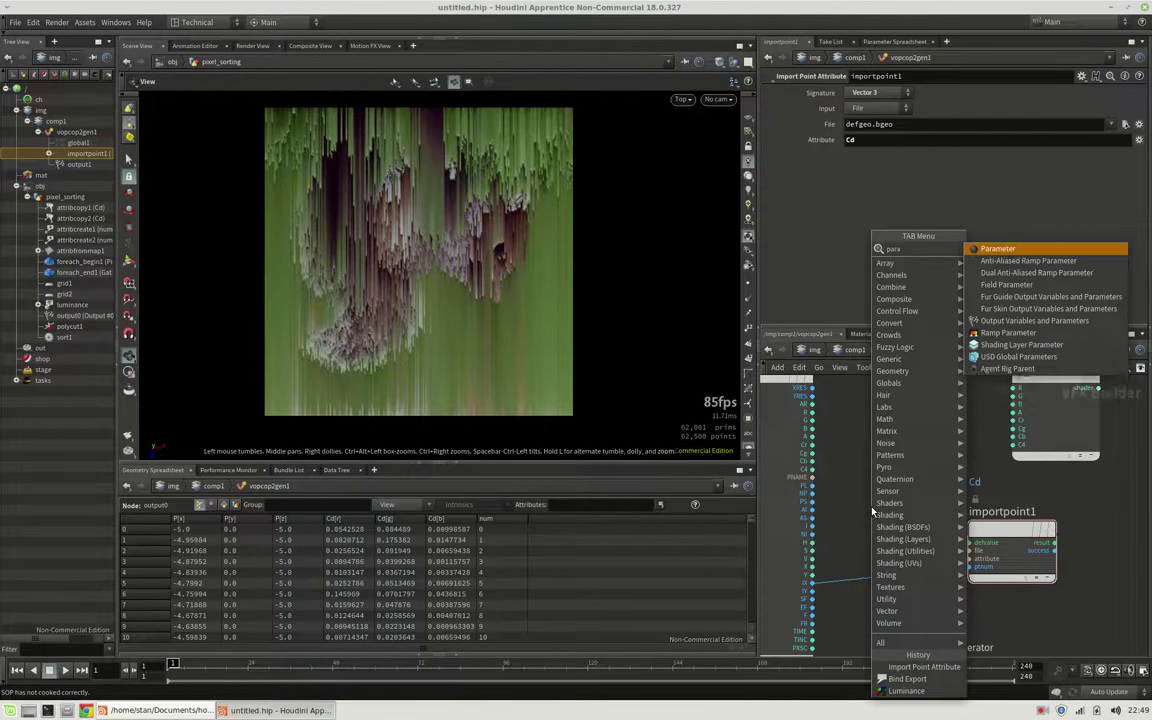
key("Return")
left_click(873, 510)
left_click(888, 150)
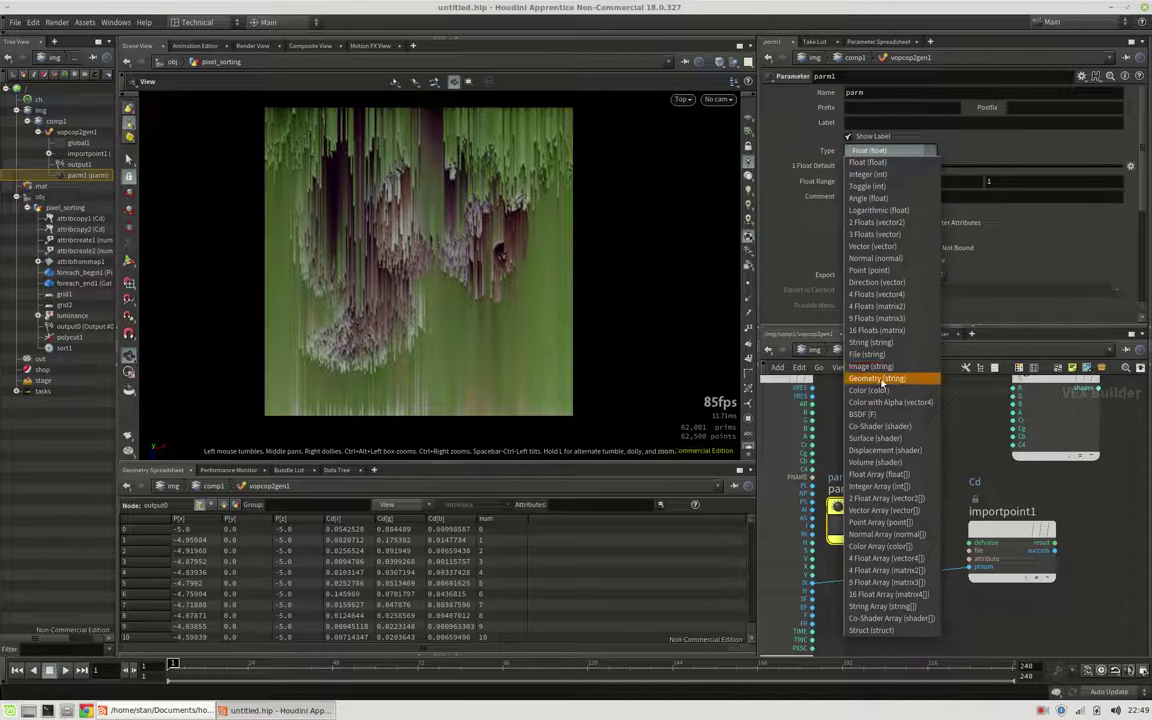
left_click(876, 378)
left_click(881, 93)
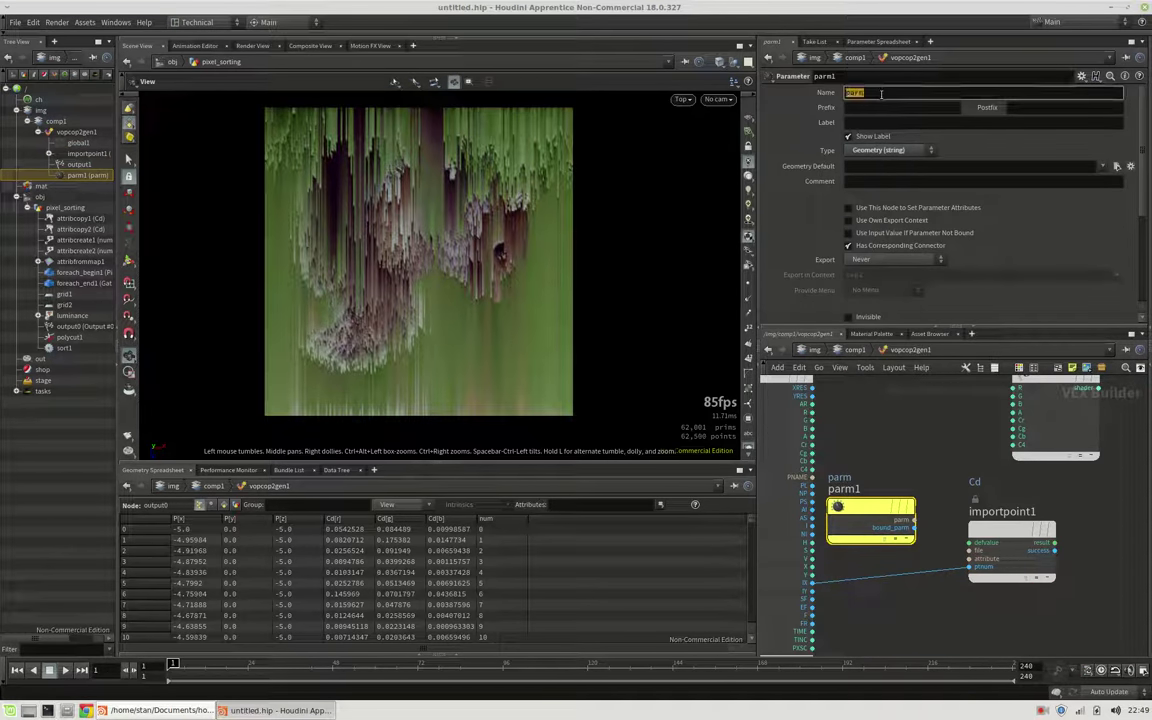
type("geo")
key("Tab")
key("Tab")
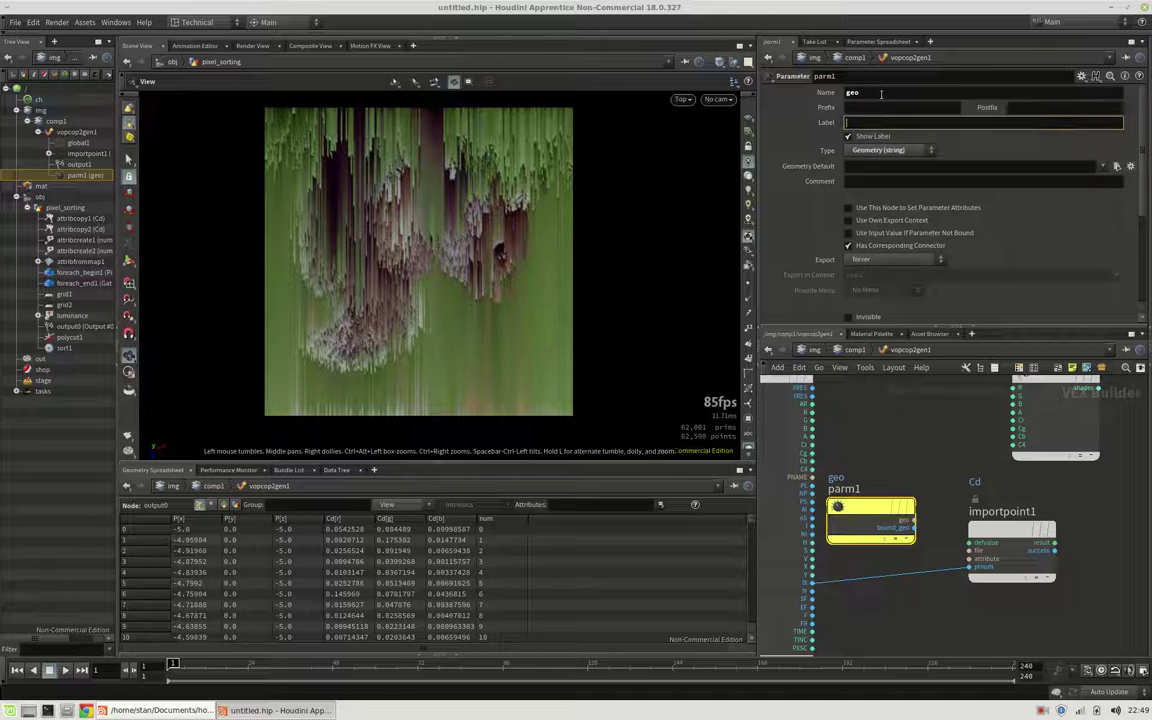
type("Geo")
key("Return")
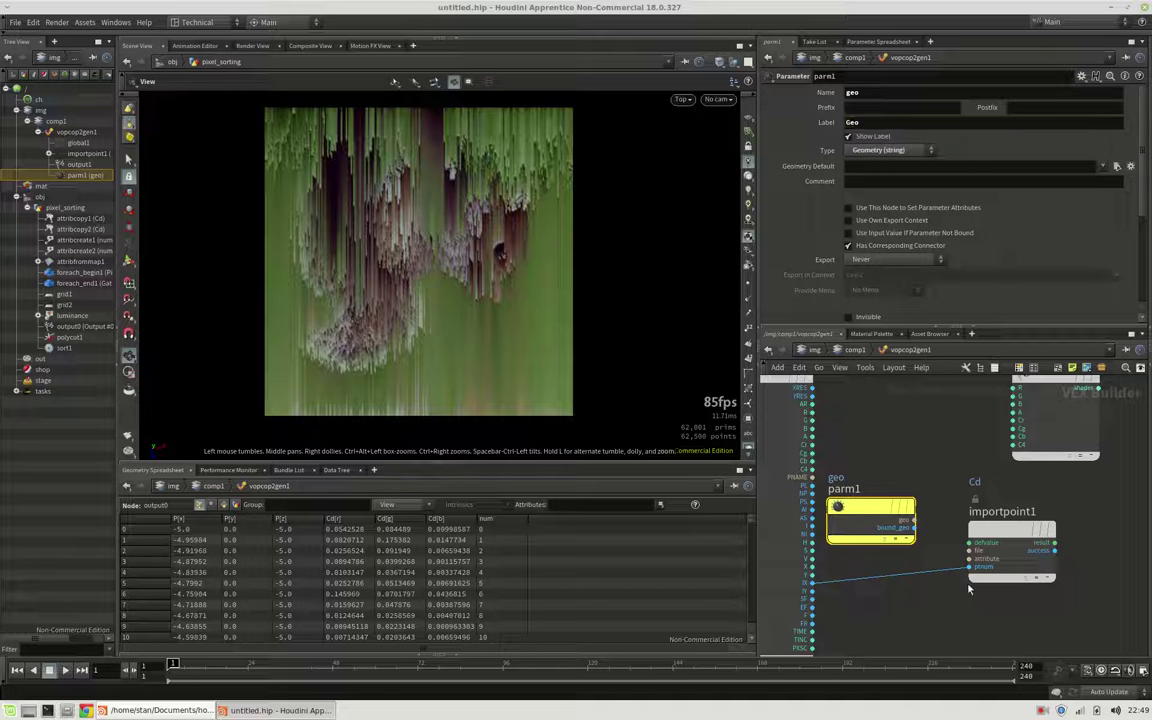
Step: Wire parm1's geo output into importpoint1's file input and tidy the layout
left_click_drag(914, 519, 969, 550)
left_click_drag(880, 520, 901, 528)
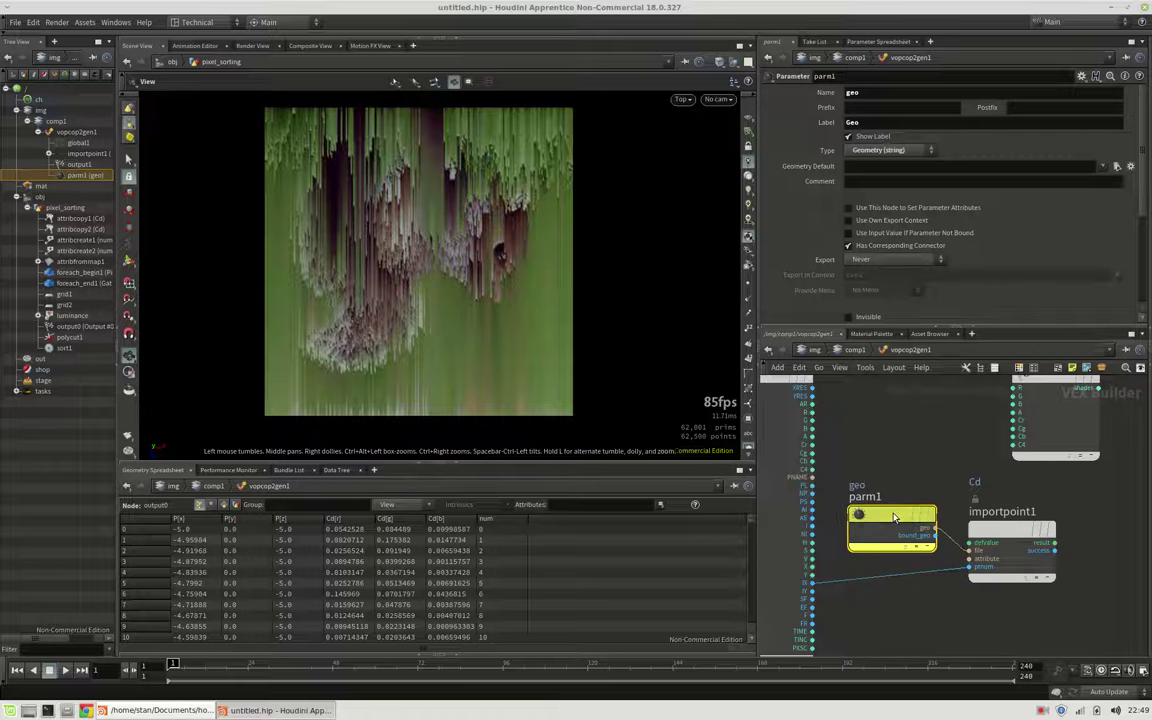
scroll(1081, 533, "down", 3)
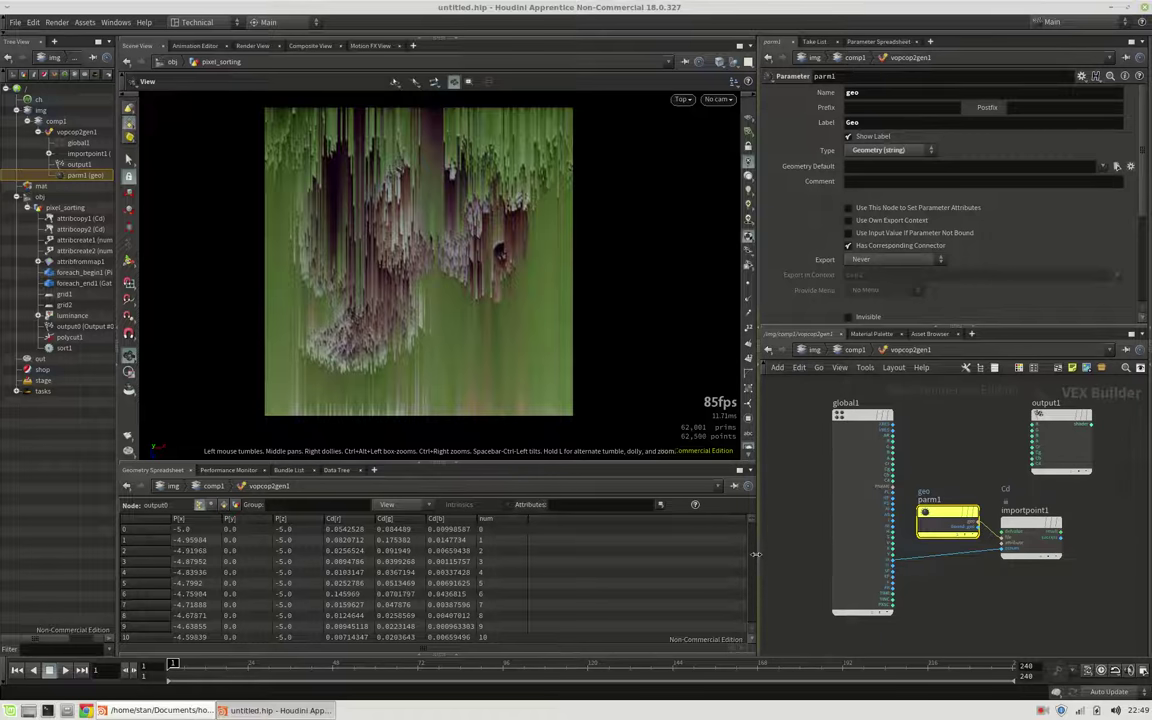
left_click_drag(757, 540, 645, 540)
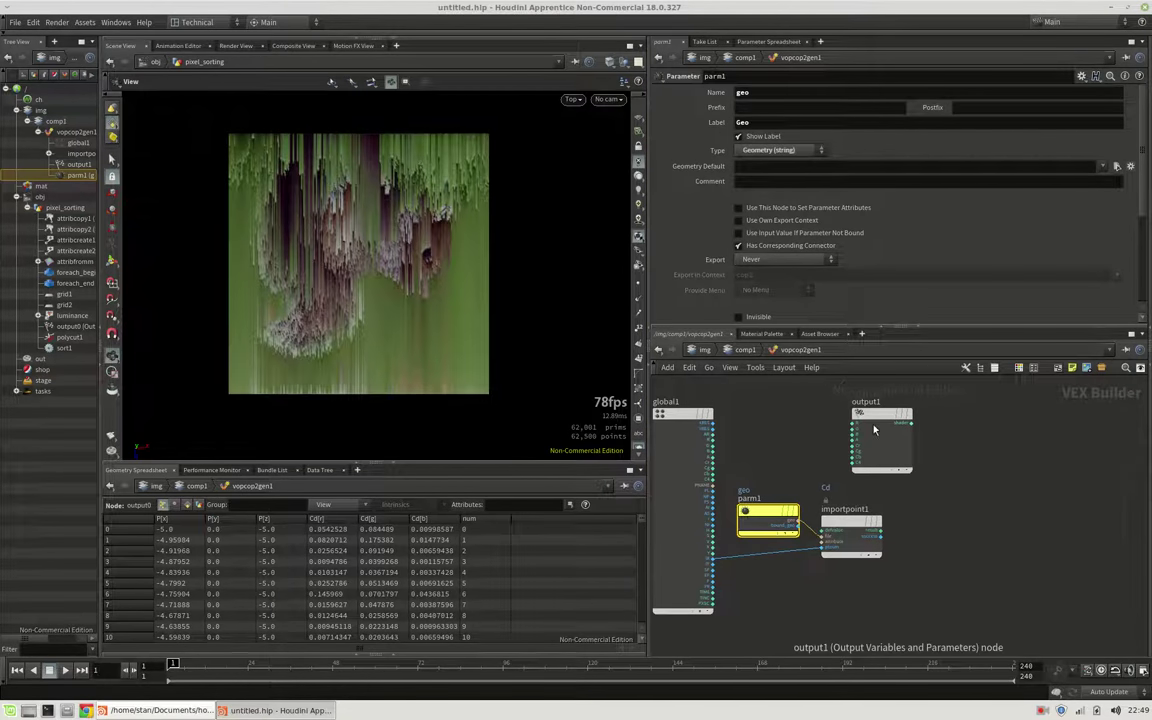
left_click_drag(885, 415, 1020, 486)
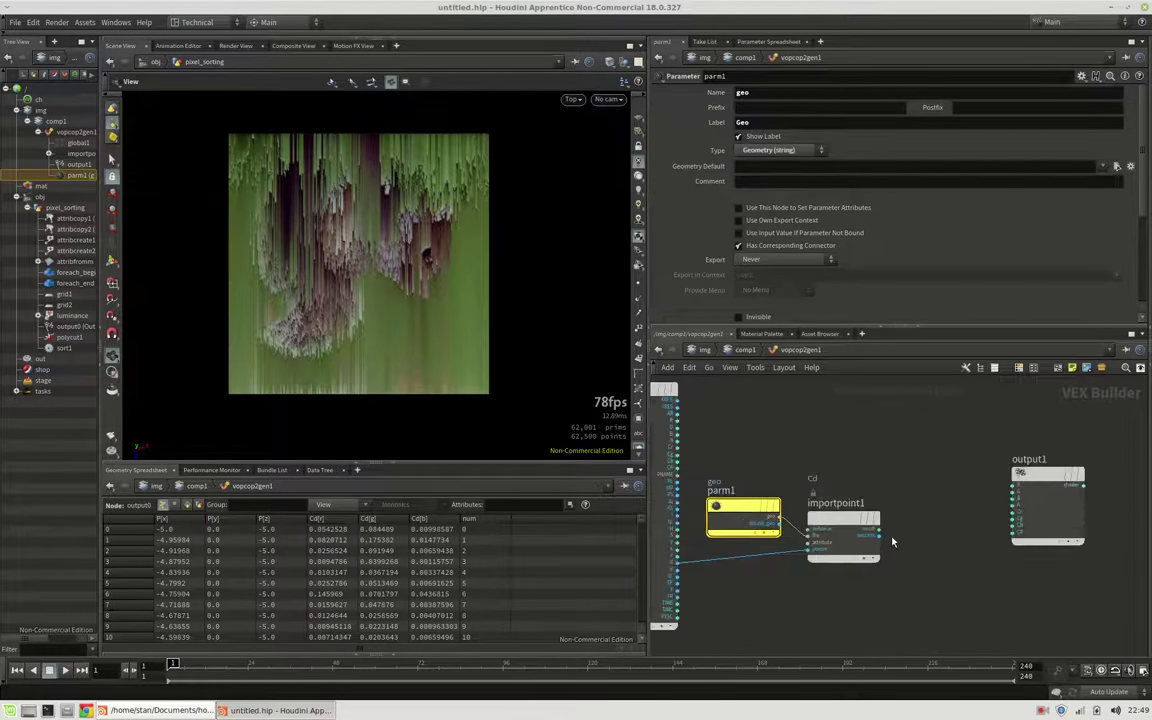
scroll(890, 540, "up", 3)
Step: Split importpoint1's Cd with a Vector to Float node into output1's R, G, B, then go up to comp1
key("Tab")
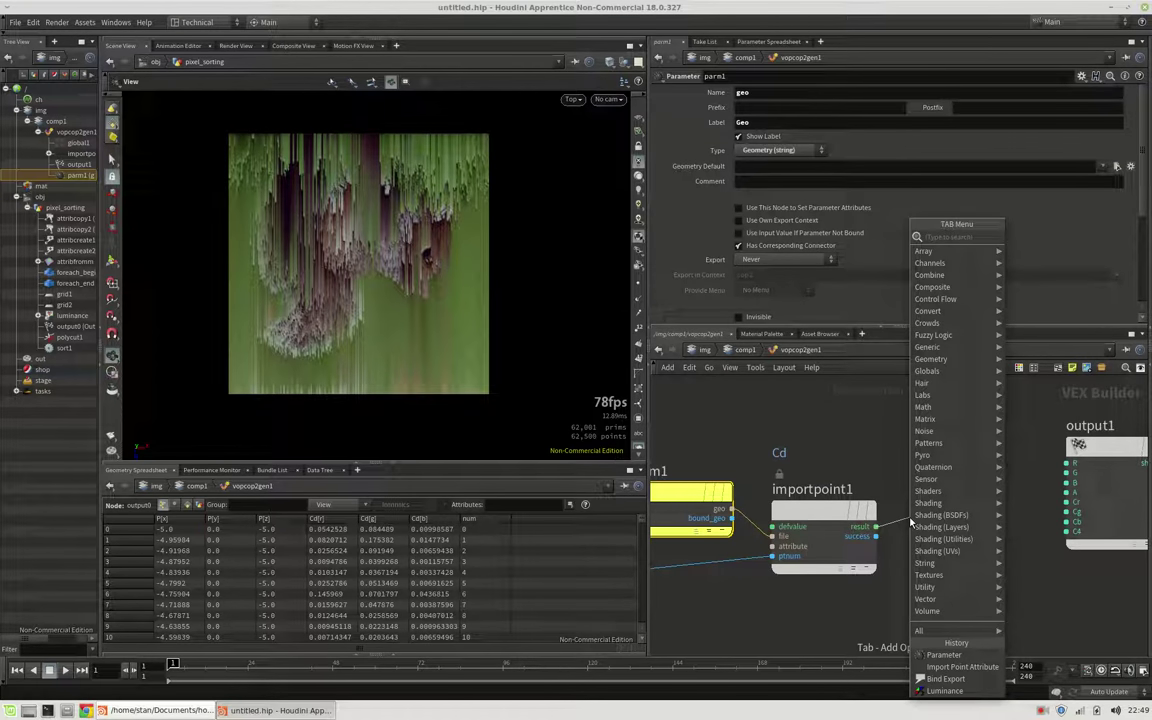
type("vtof")
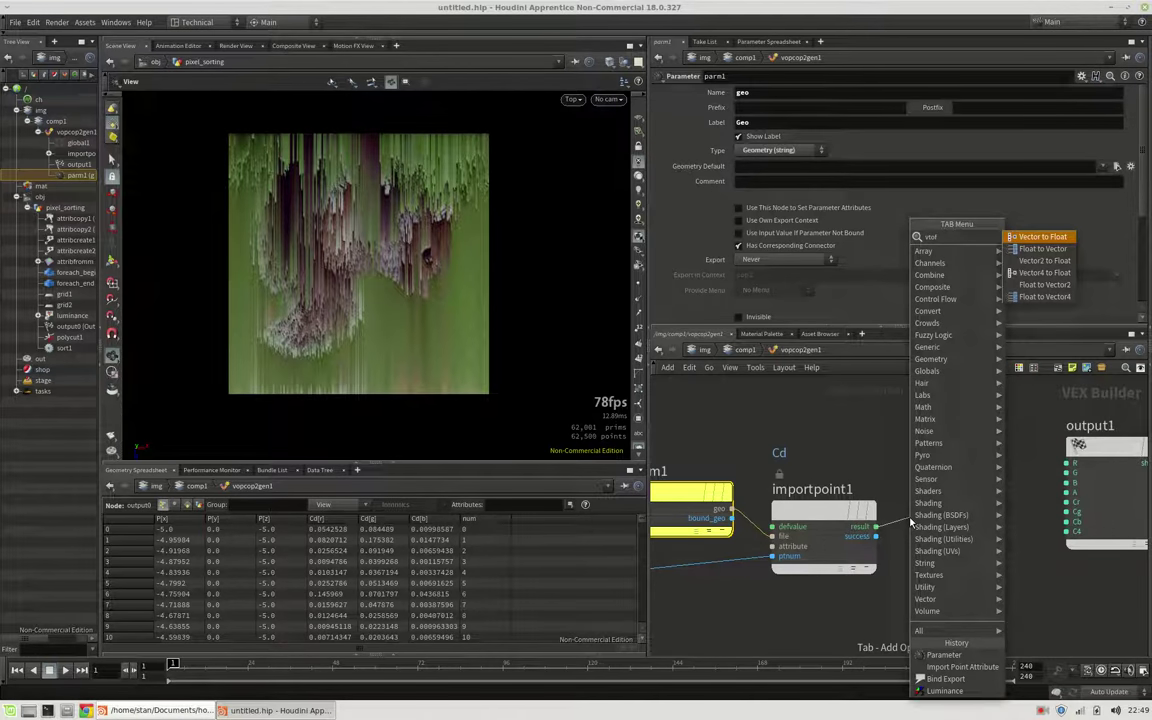
key("Return")
left_click_drag(1030, 530, 1066, 463)
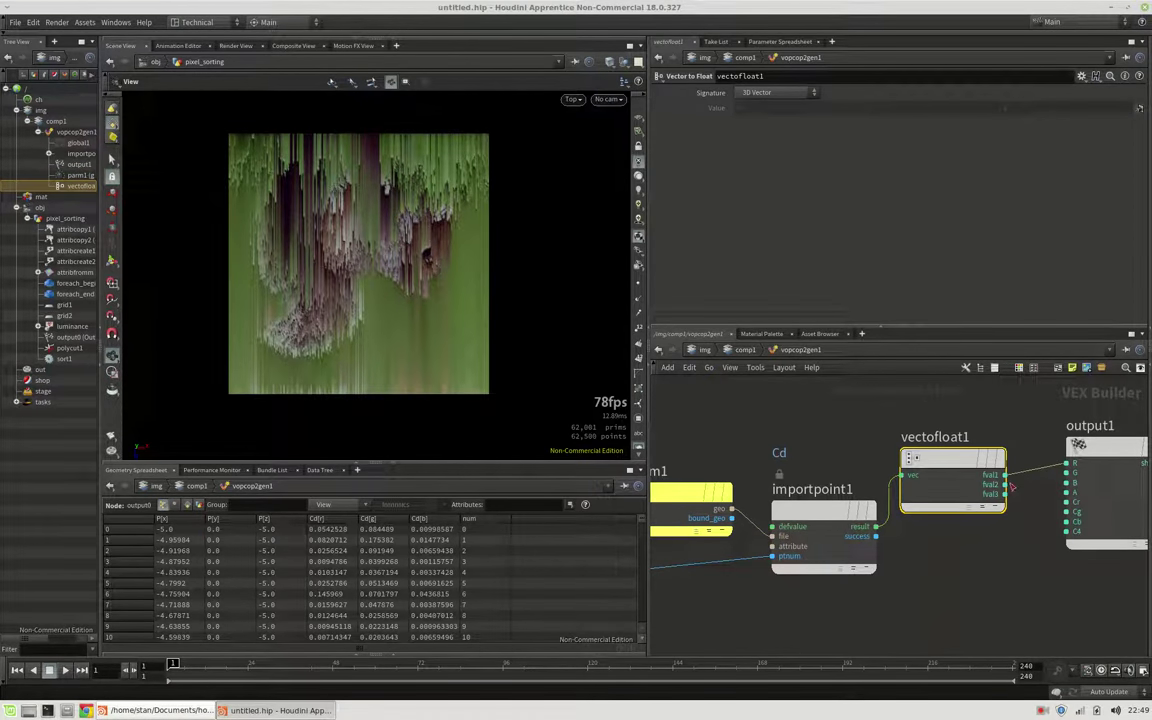
left_click_drag(1004, 484, 1066, 473)
left_click_drag(1004, 493, 1067, 483)
scroll(960, 540, "down", 3)
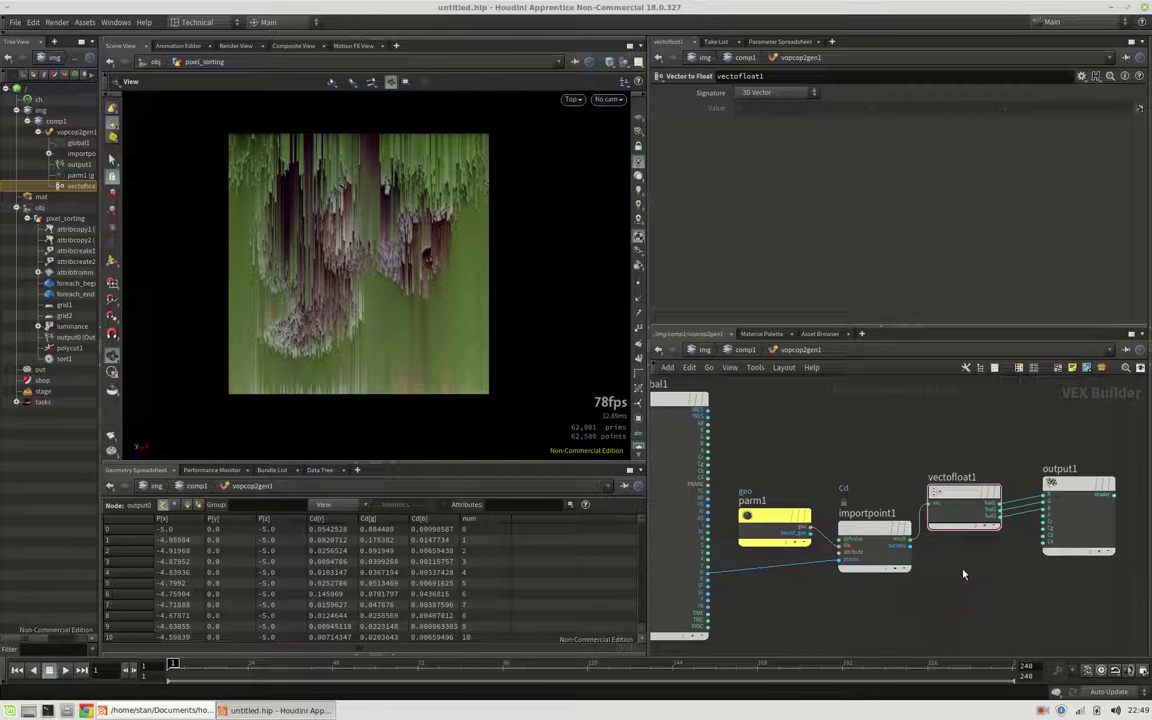
key("u")
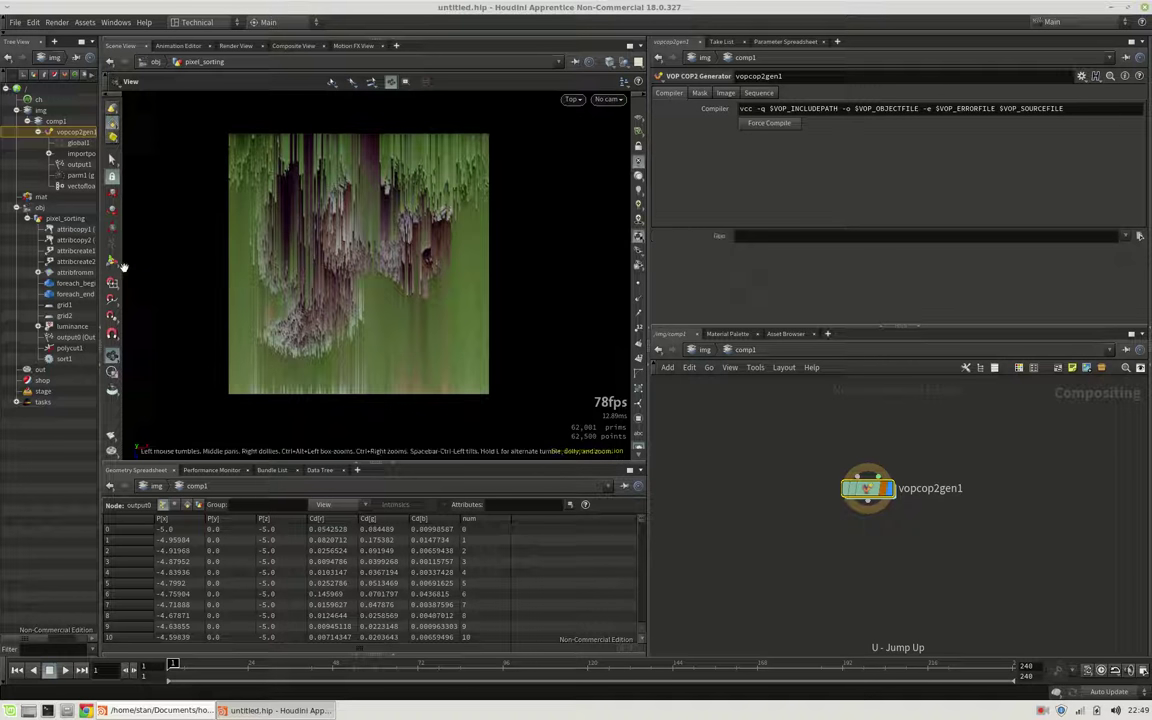
Step: Set the Geo parameter to op:/obj/pixel_sorting/output0 and view the striped image in Composite View
left_click_drag(73, 336, 761, 236)
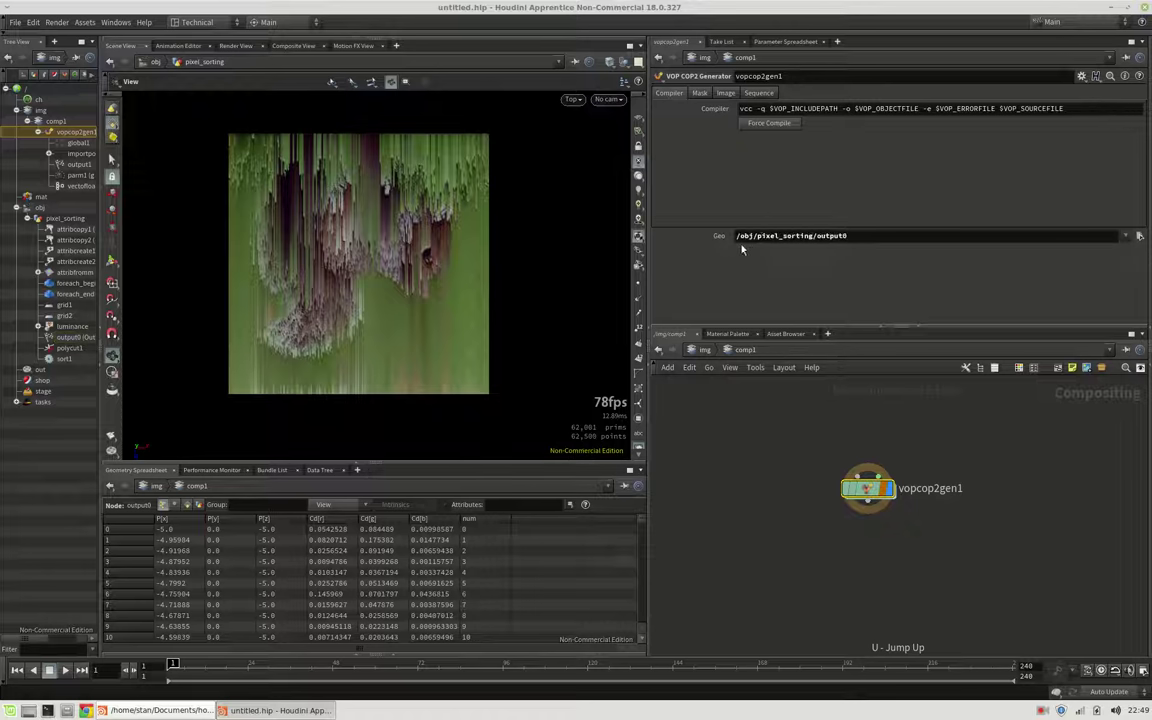
left_click(736, 236)
type("op:")
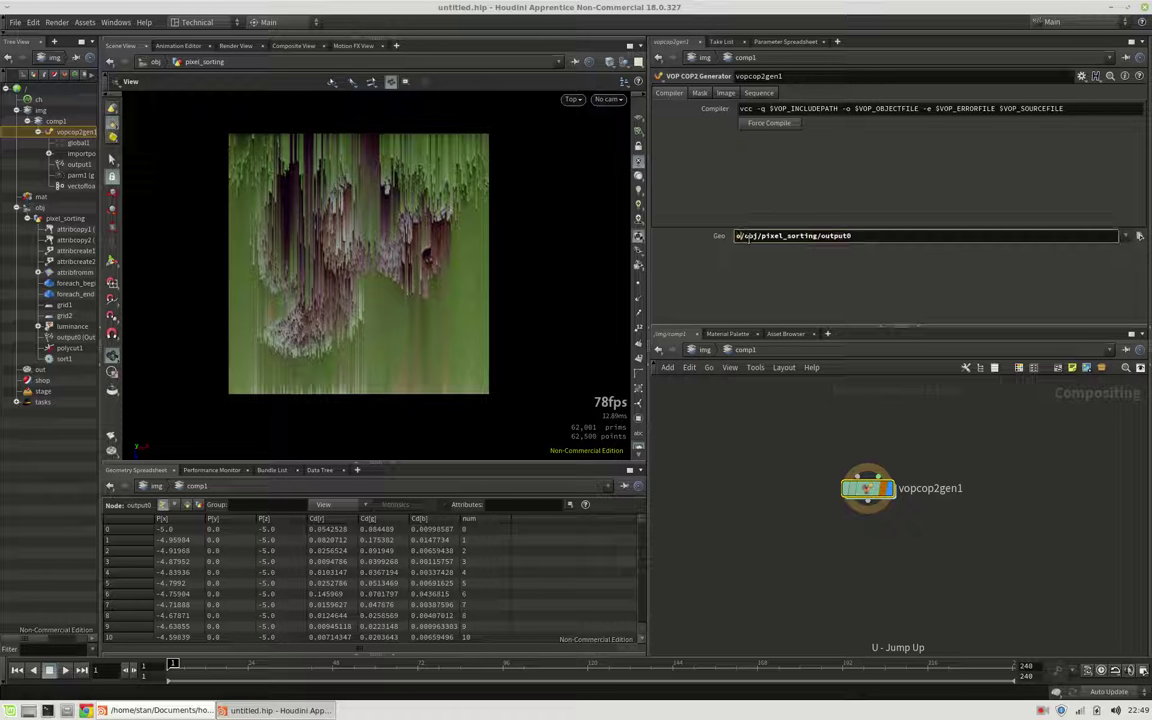
key("Return")
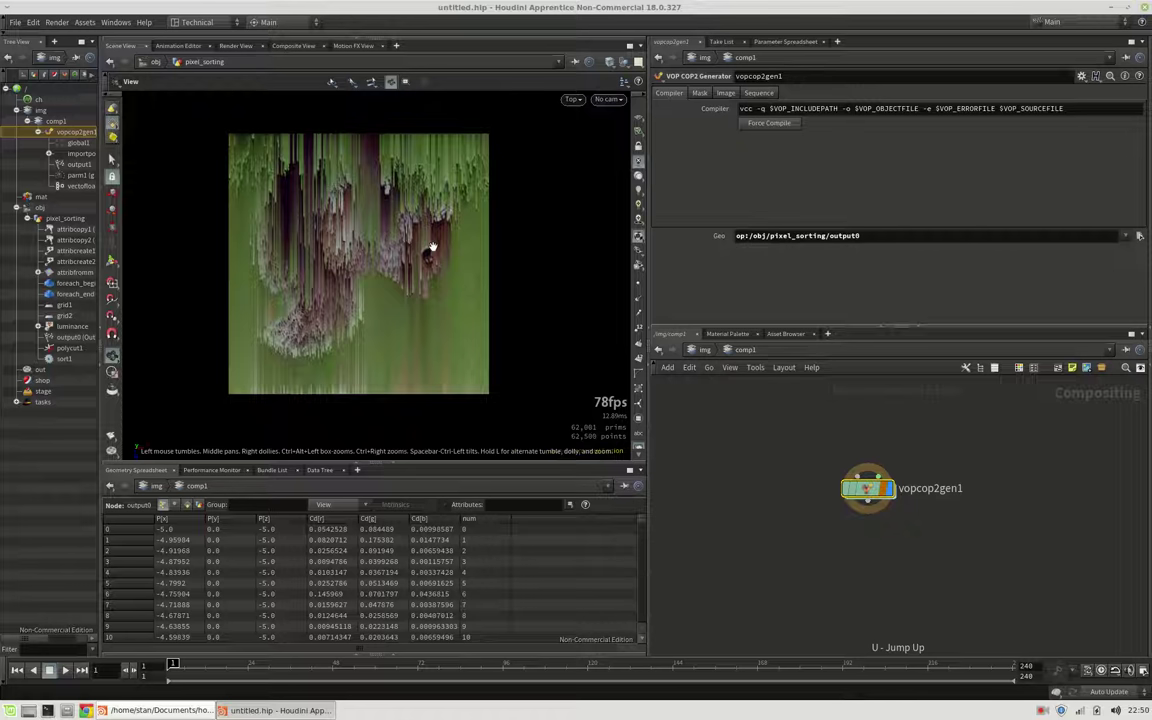
left_click(292, 45)
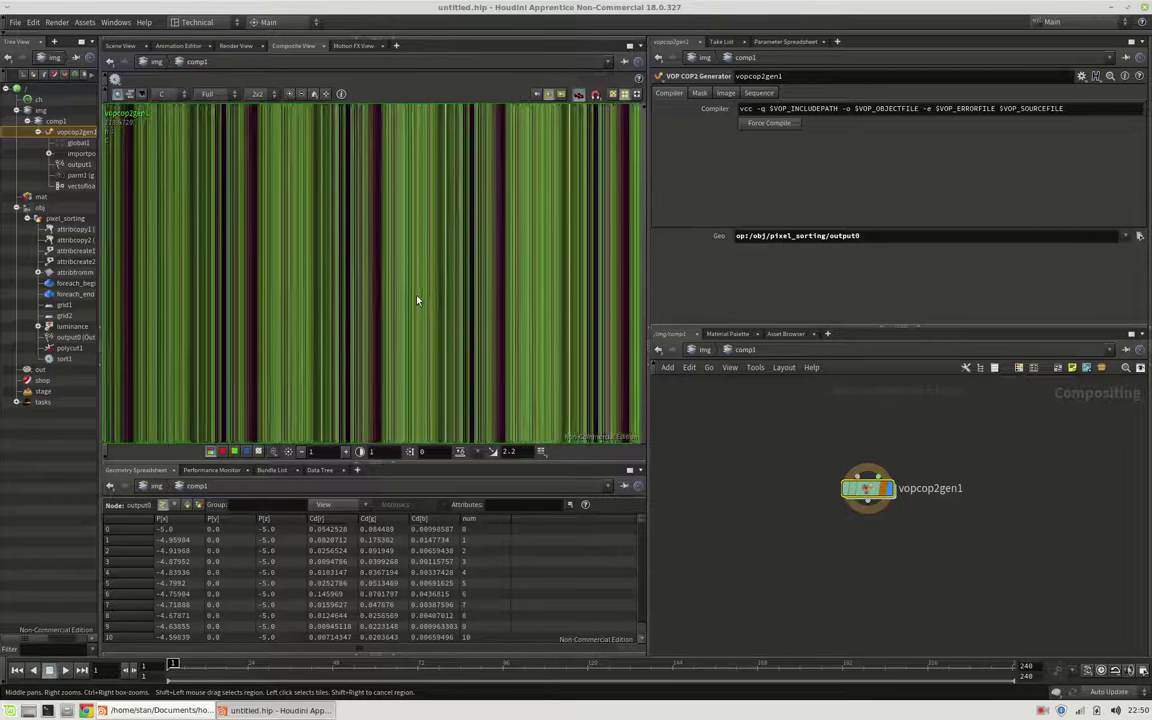
Step: Inside pixel_sorting, check that grid1 has 250 rows and 250 columns, then reselect vopcop2gen1
scroll(418, 300, "down", 3)
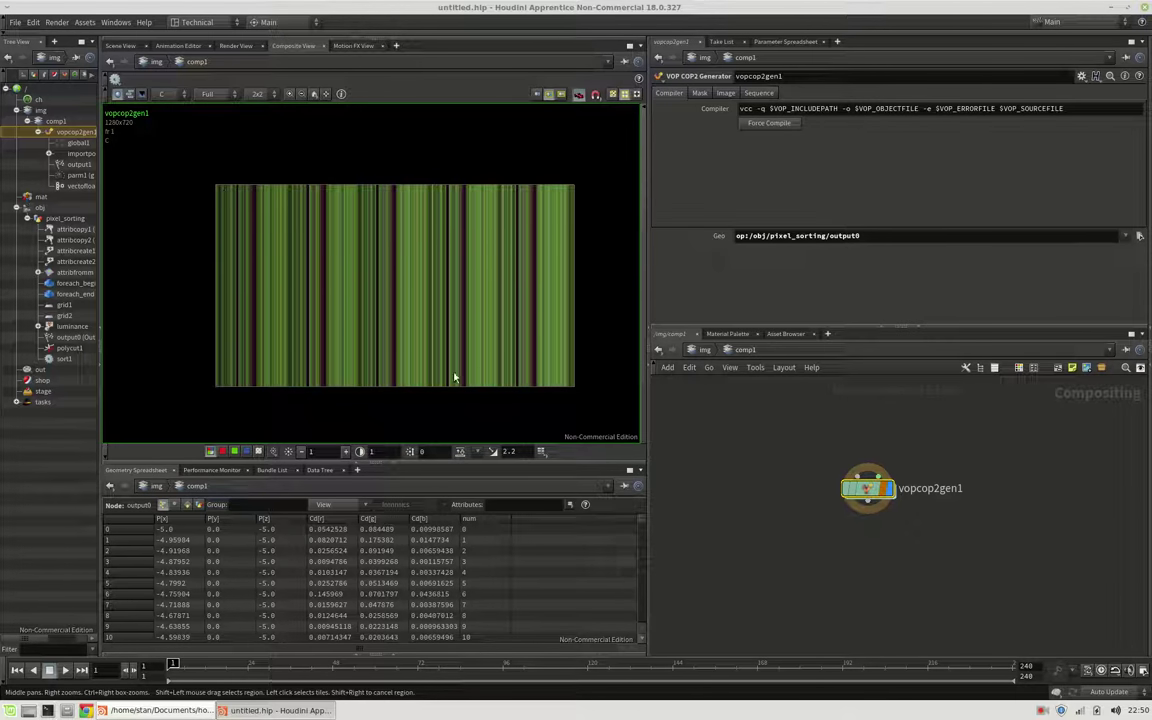
left_click(66, 218)
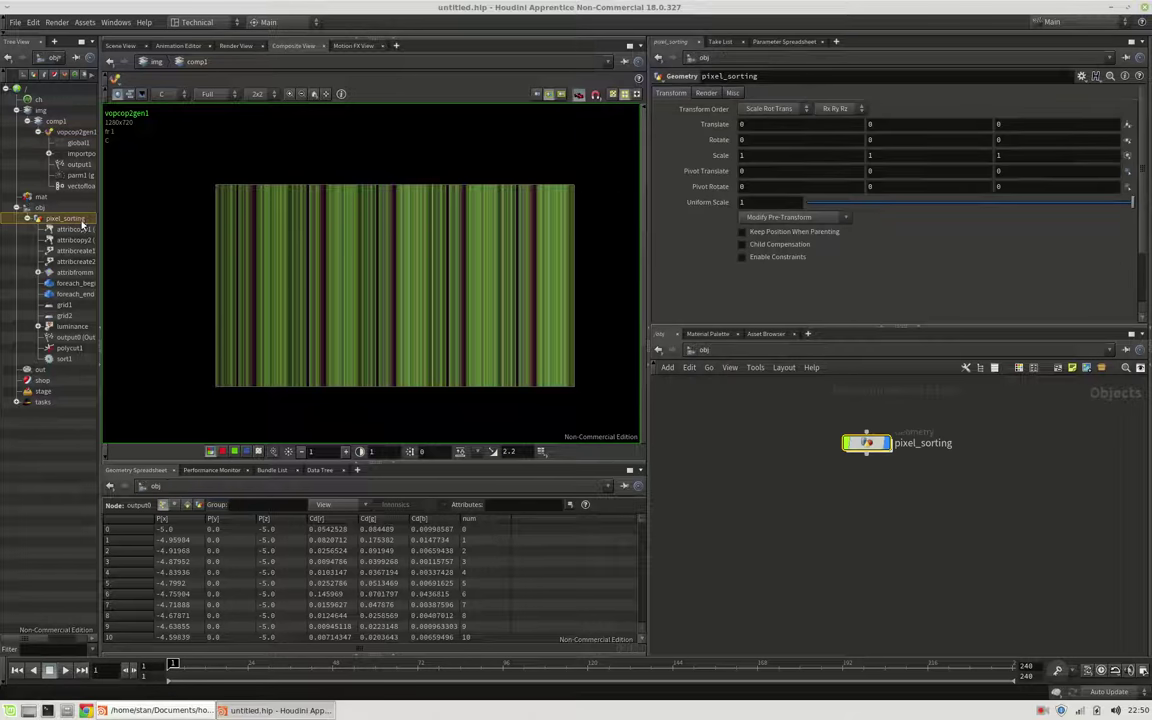
double_click(884, 447)
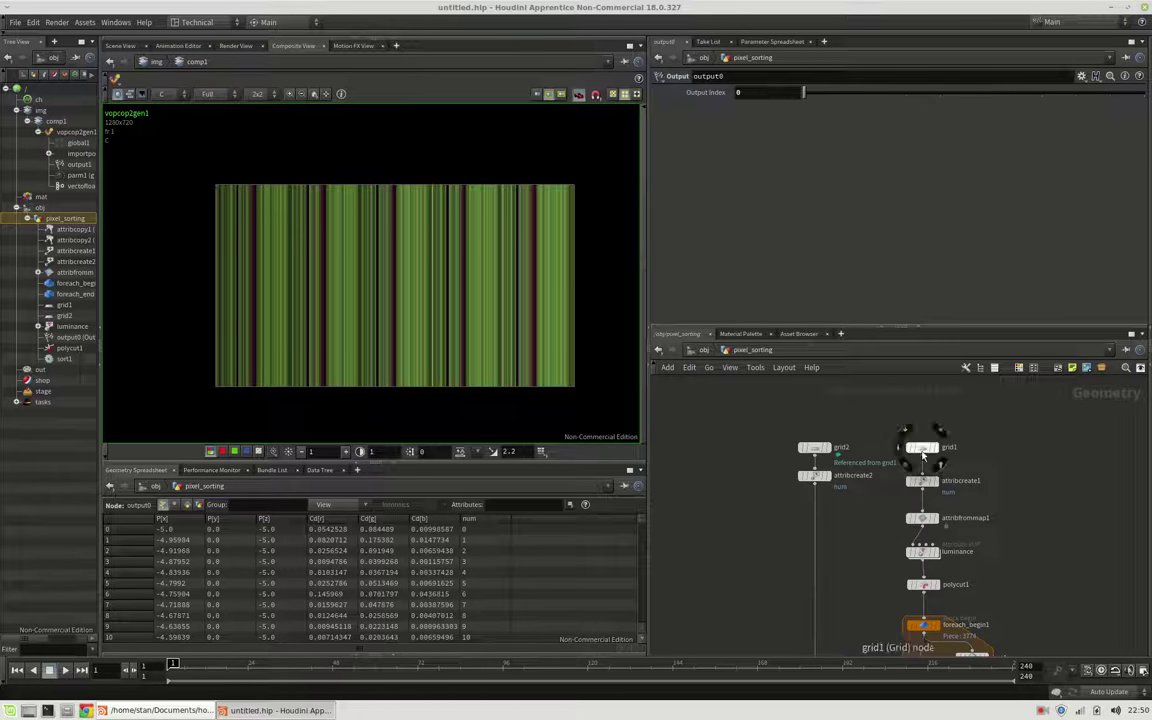
left_click(921, 447)
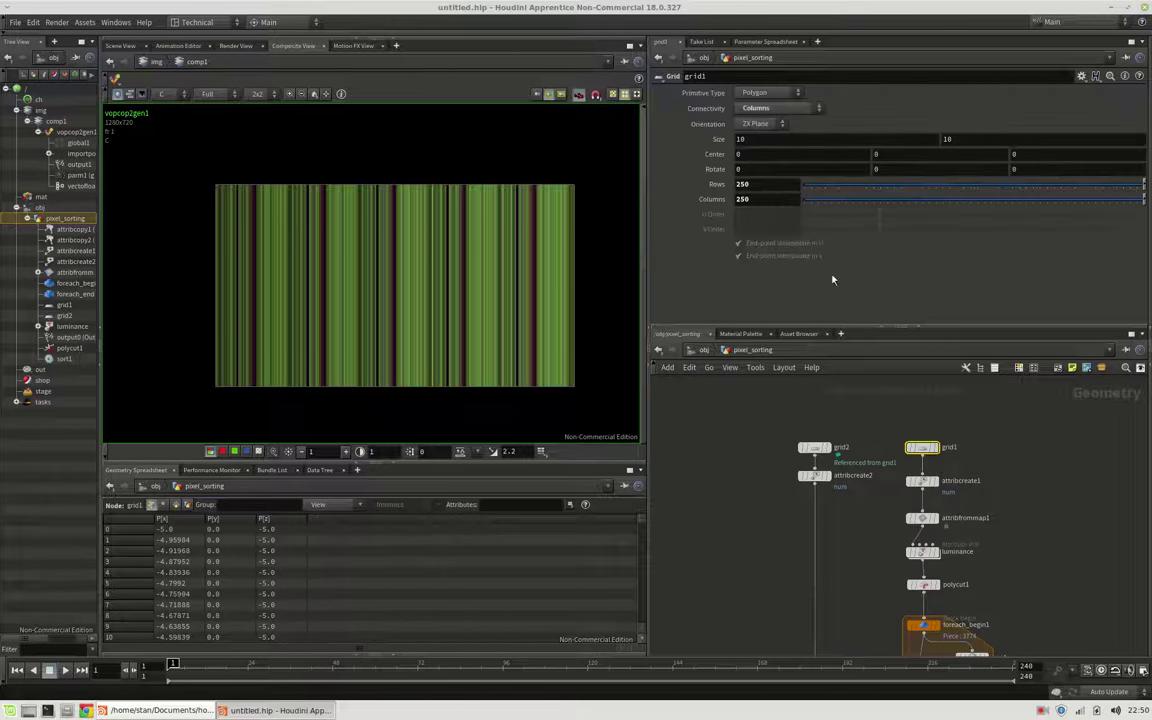
right_click(722, 191)
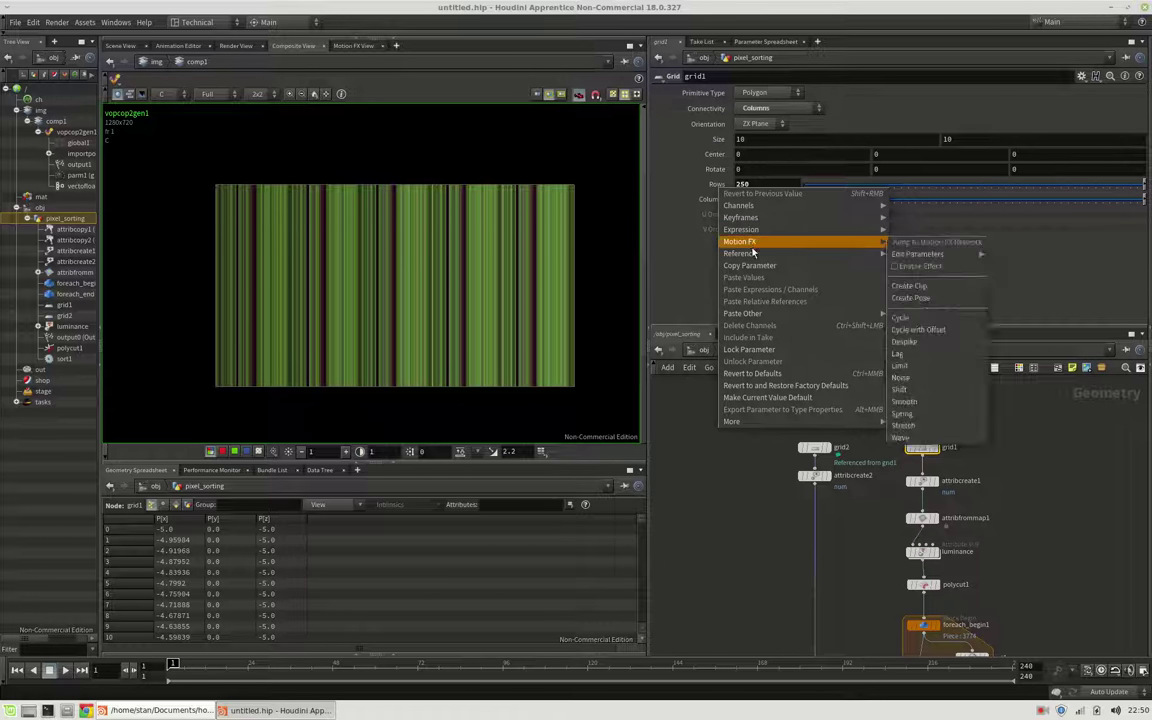
left_click(797, 265)
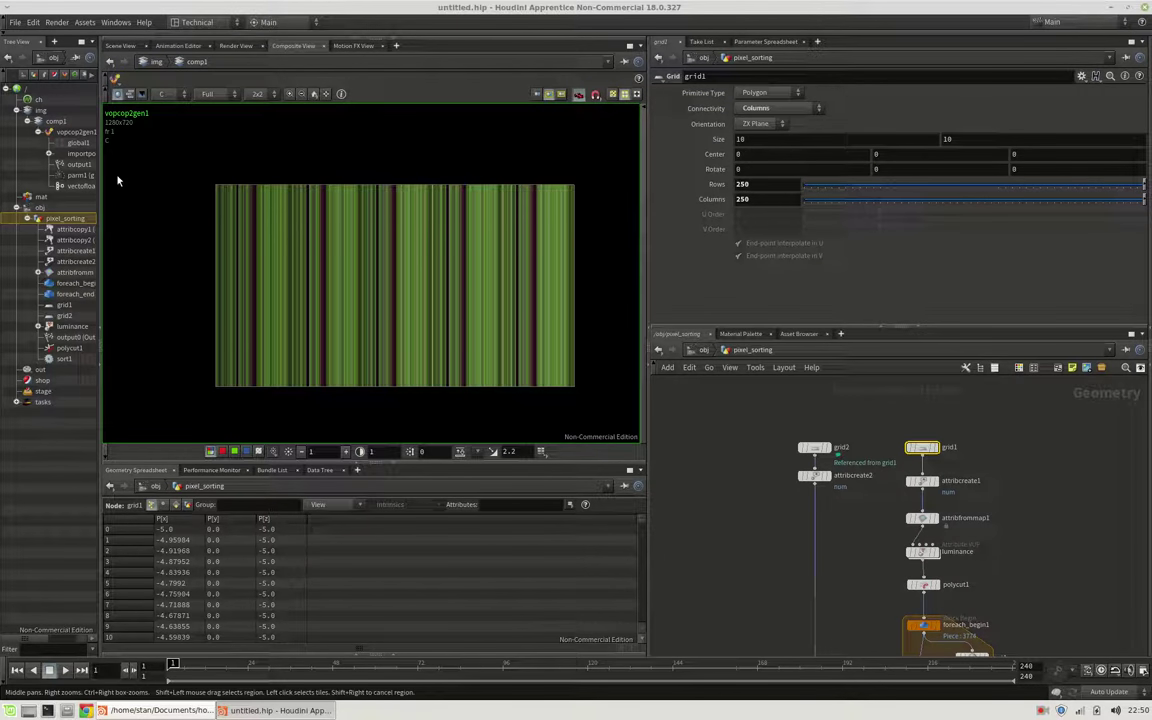
left_click(72, 132)
Step: Override vopcop2gen1's image size with relative references: width to grid1 rows, height to grid1 cols
left_click(726, 92)
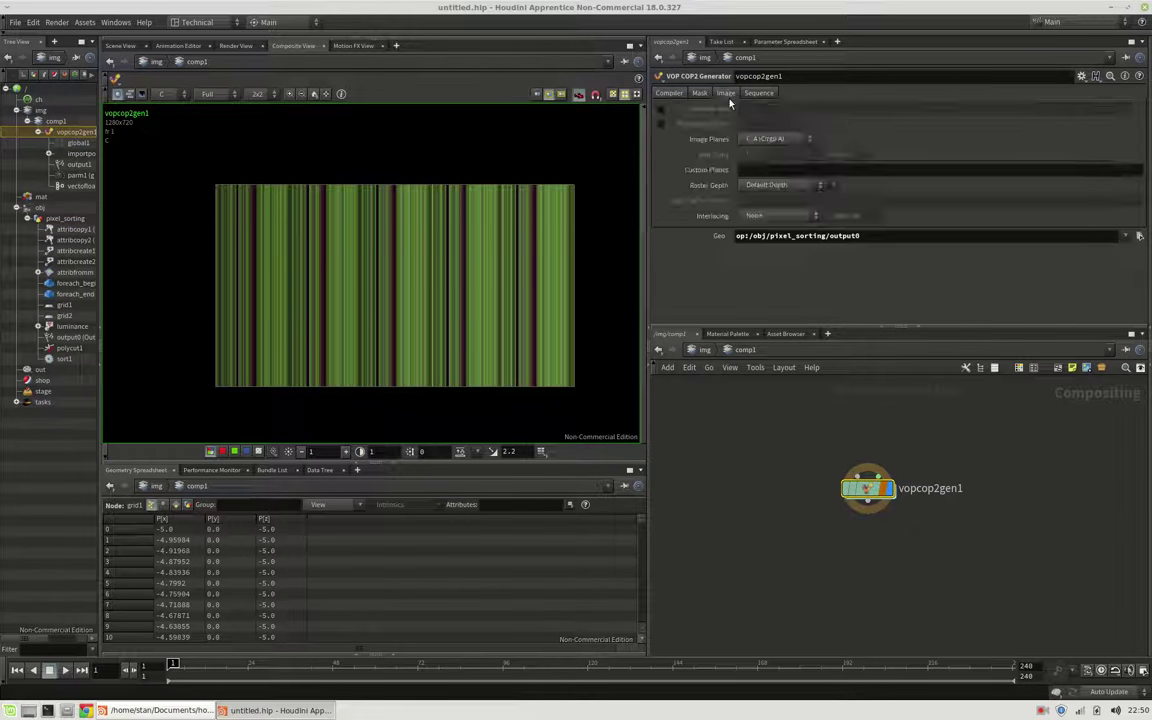
left_click(660, 113)
right_click(798, 110)
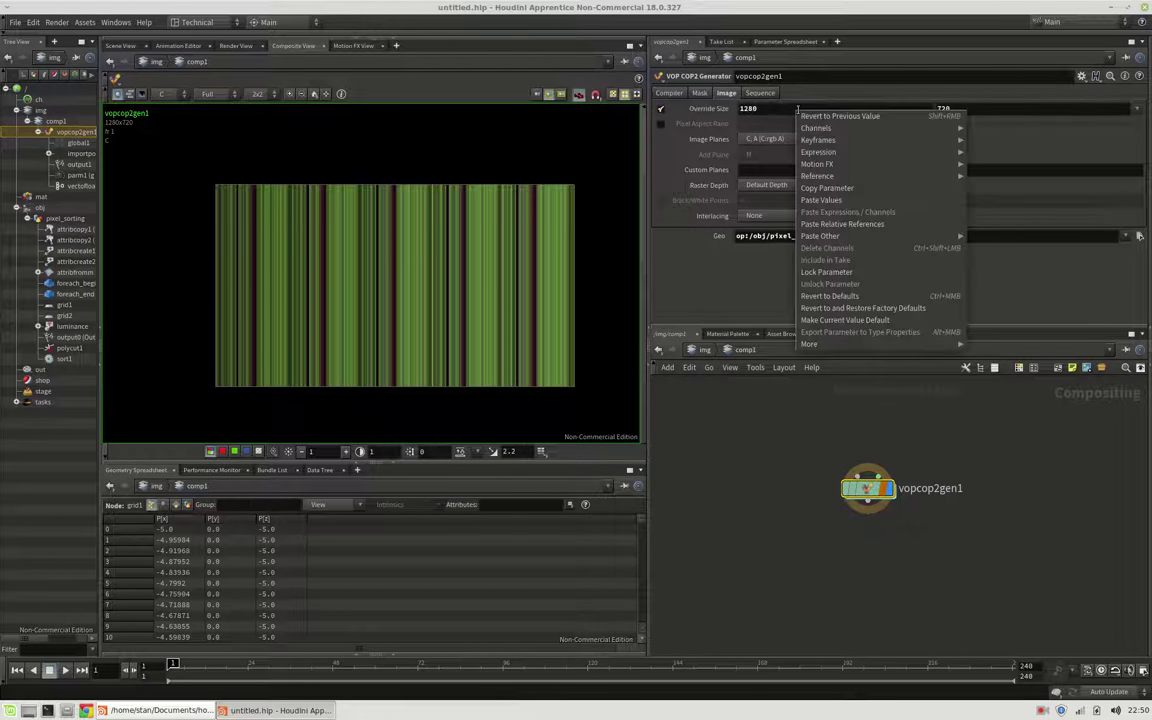
left_click(836, 224)
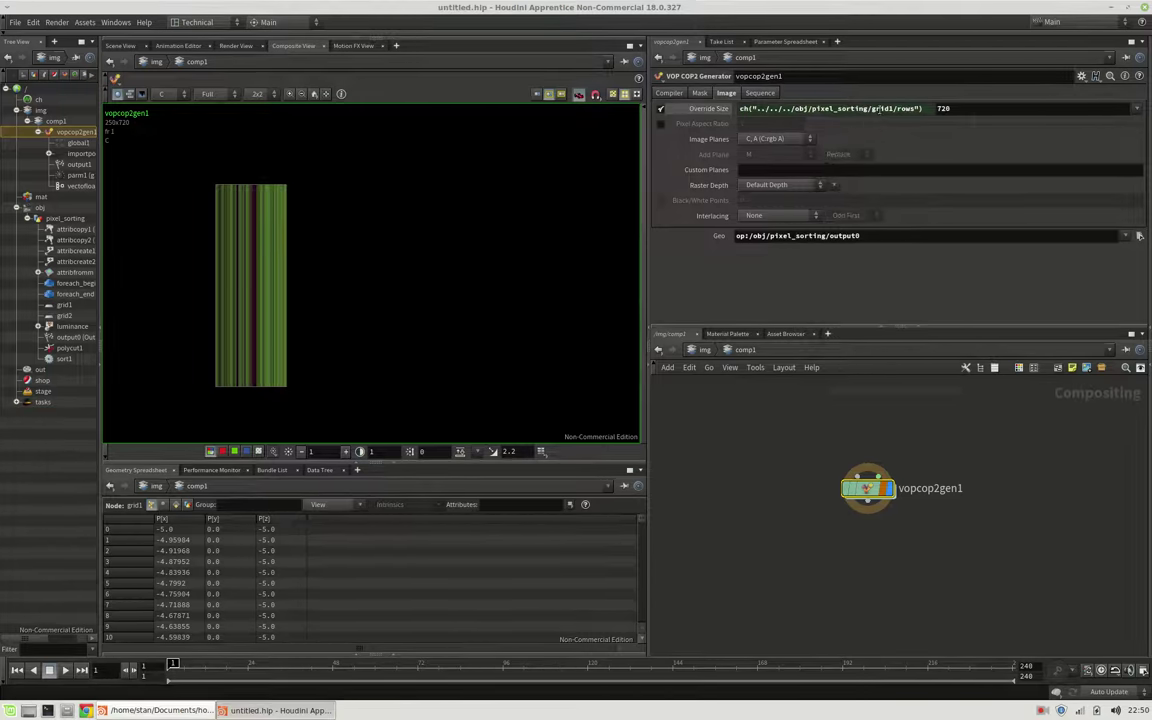
right_click(948, 109)
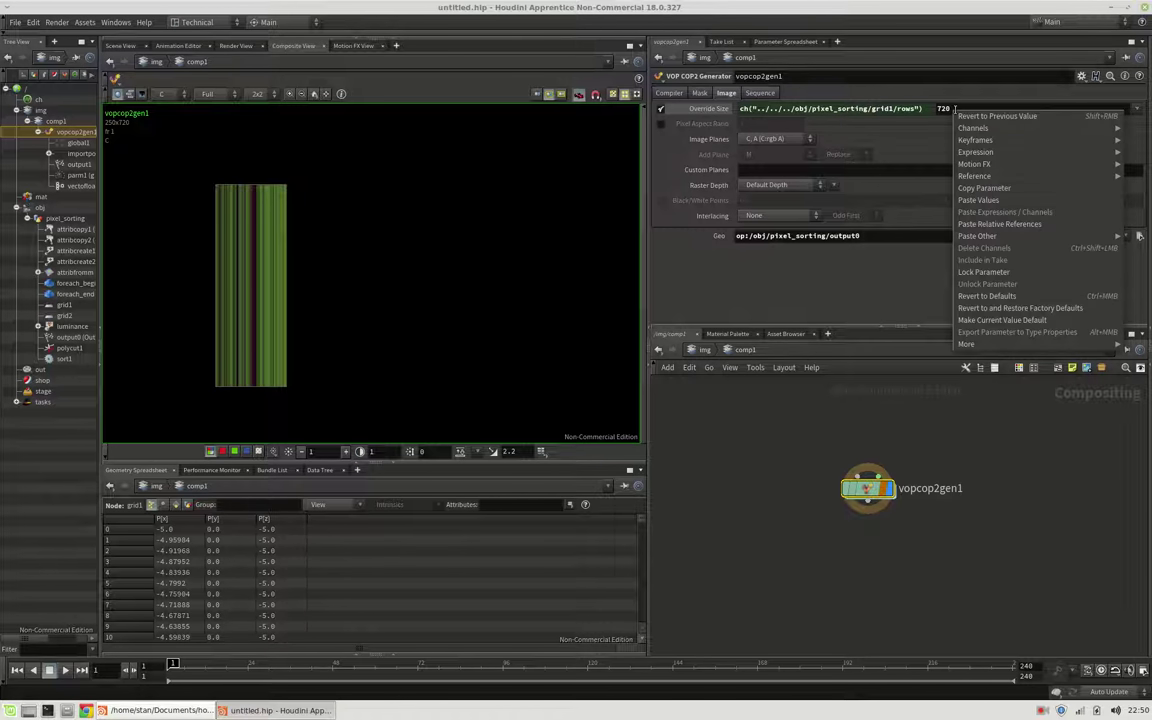
left_click(1015, 226)
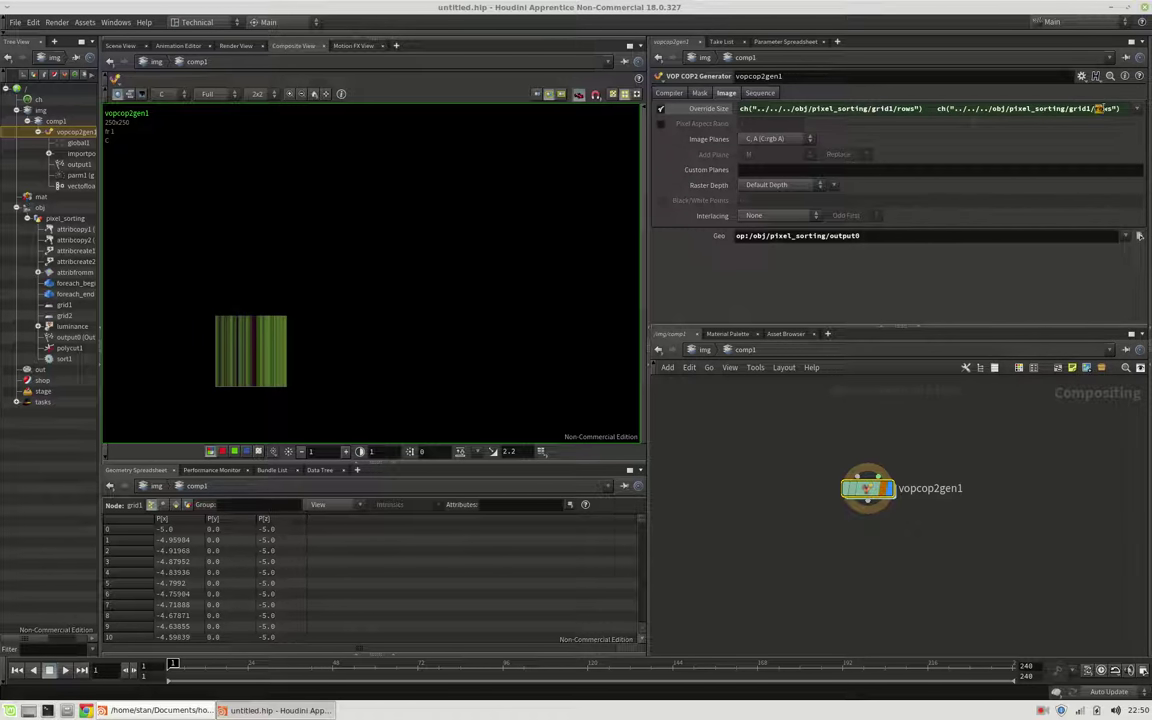
double_click(1093, 108)
type("col")
key("Return")
Step: Fit the 250x250 streaked image in the viewer and go inside vopcop2gen1
left_click(290, 94)
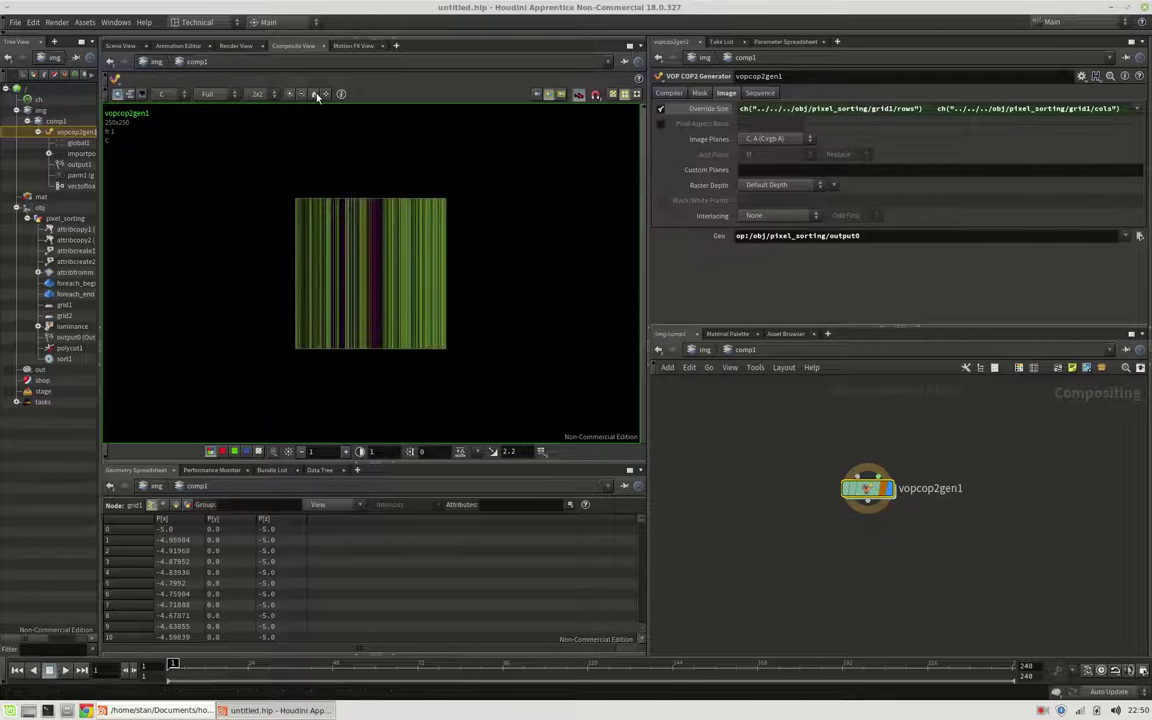
left_click(290, 94)
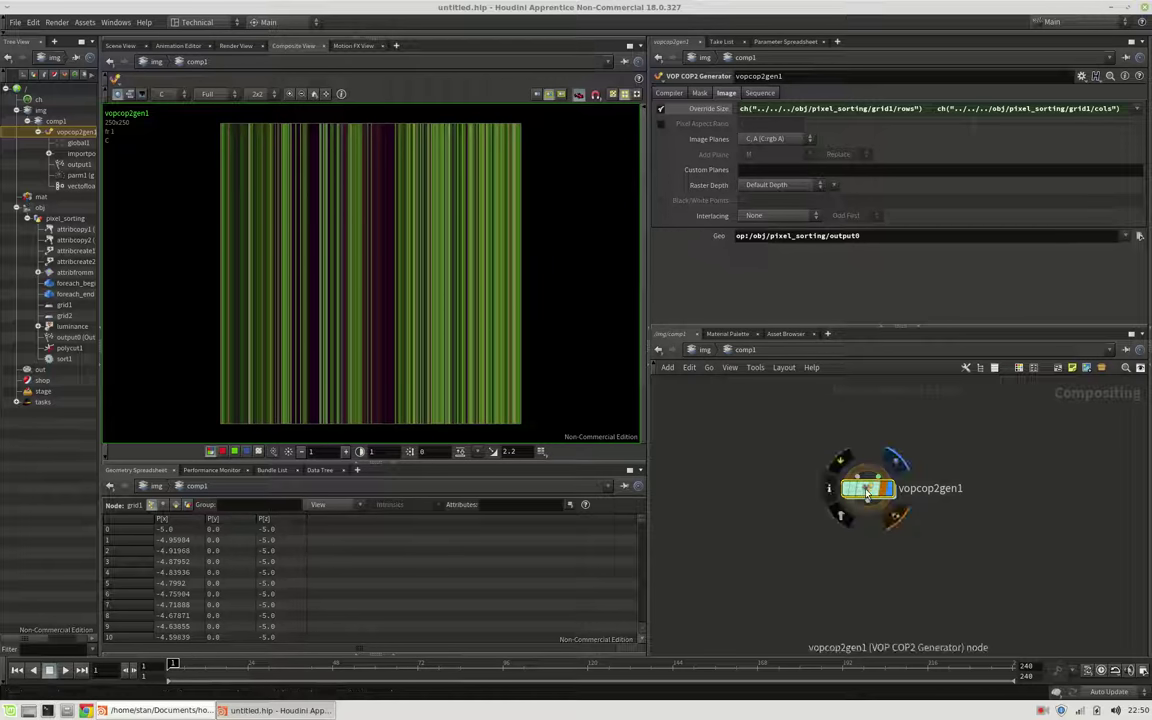
double_click(870, 505)
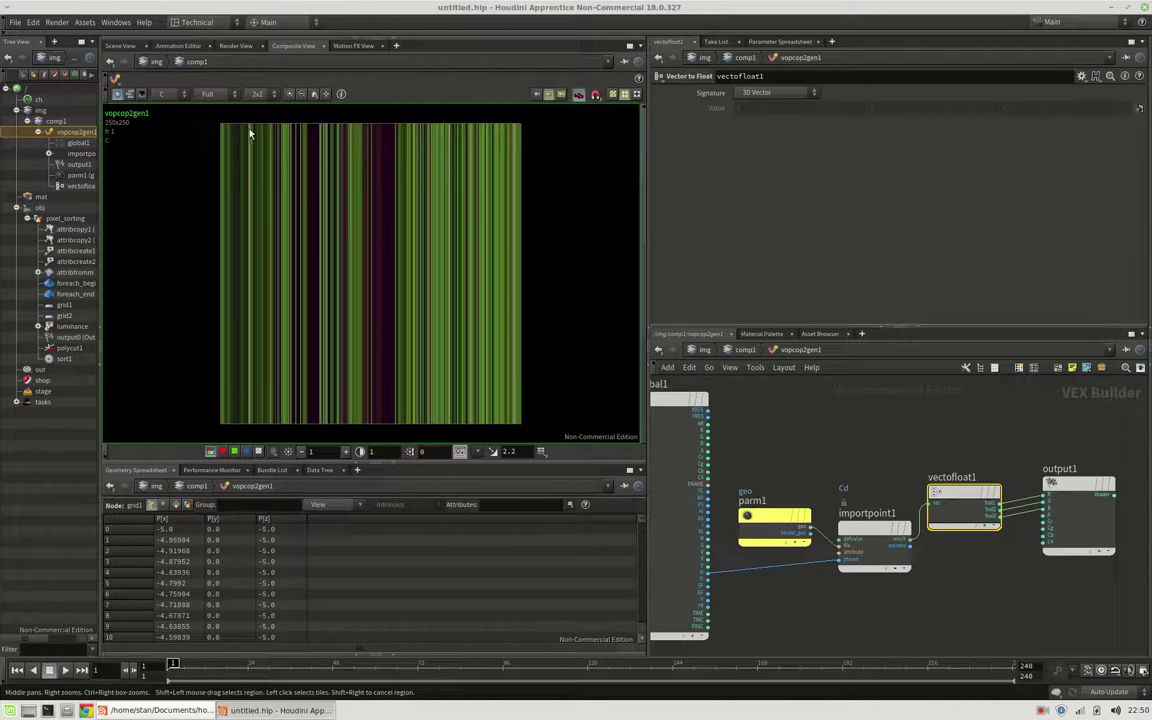
Step: Add a Multiply node multiplying global1's IY by XRES
middle_click_drag(803, 434, 850, 417)
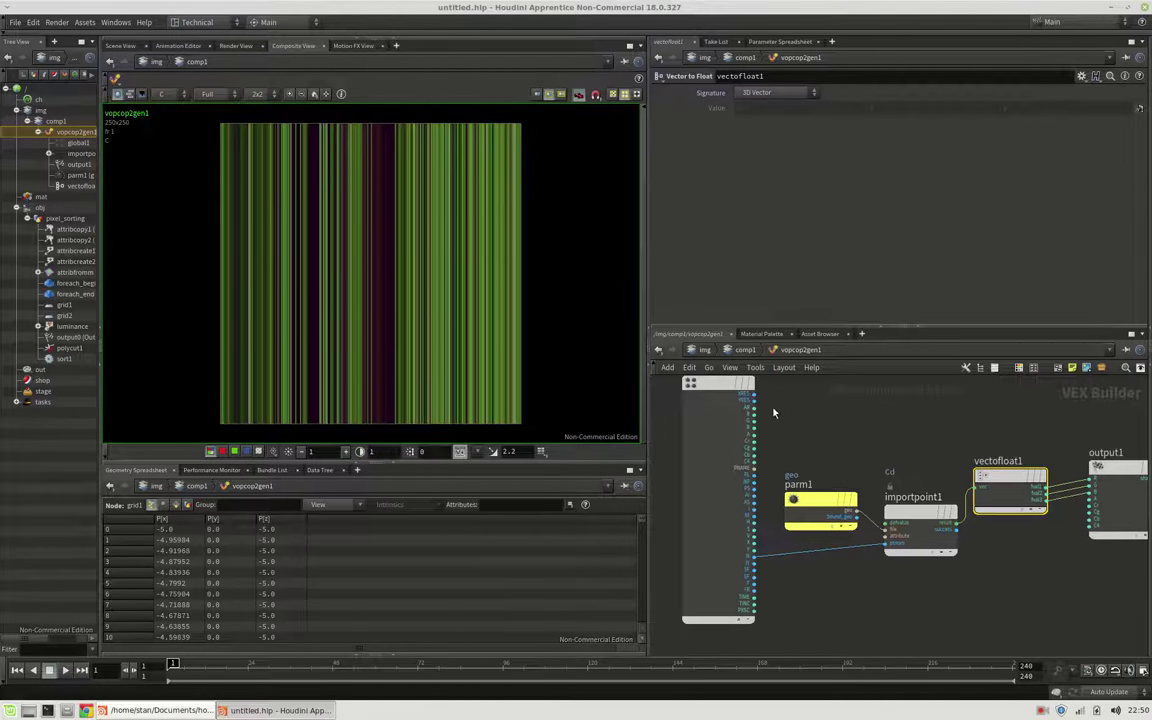
left_click(755, 570)
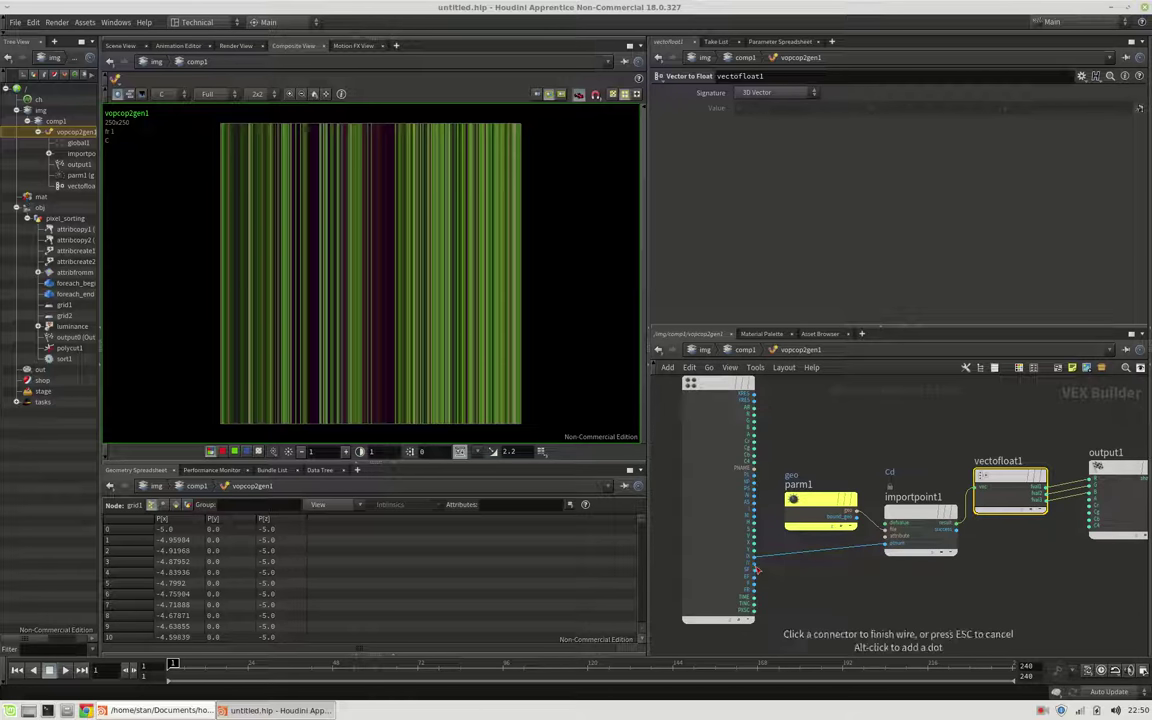
left_click(813, 592)
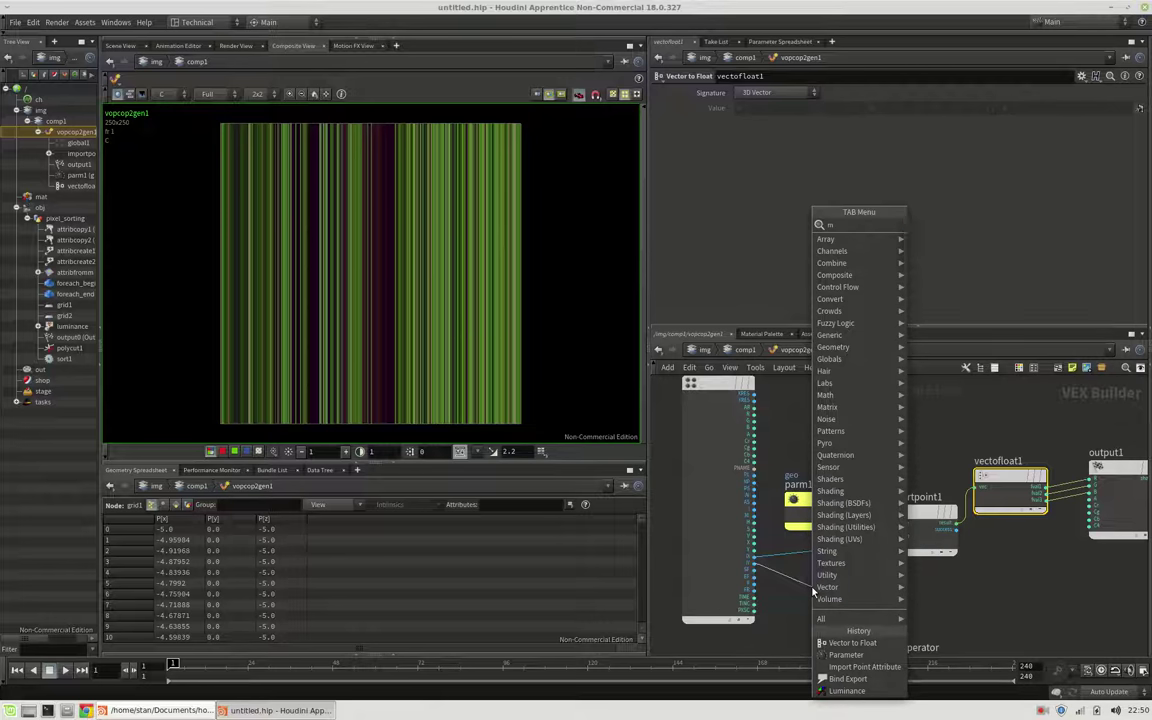
type("mult")
key("Return")
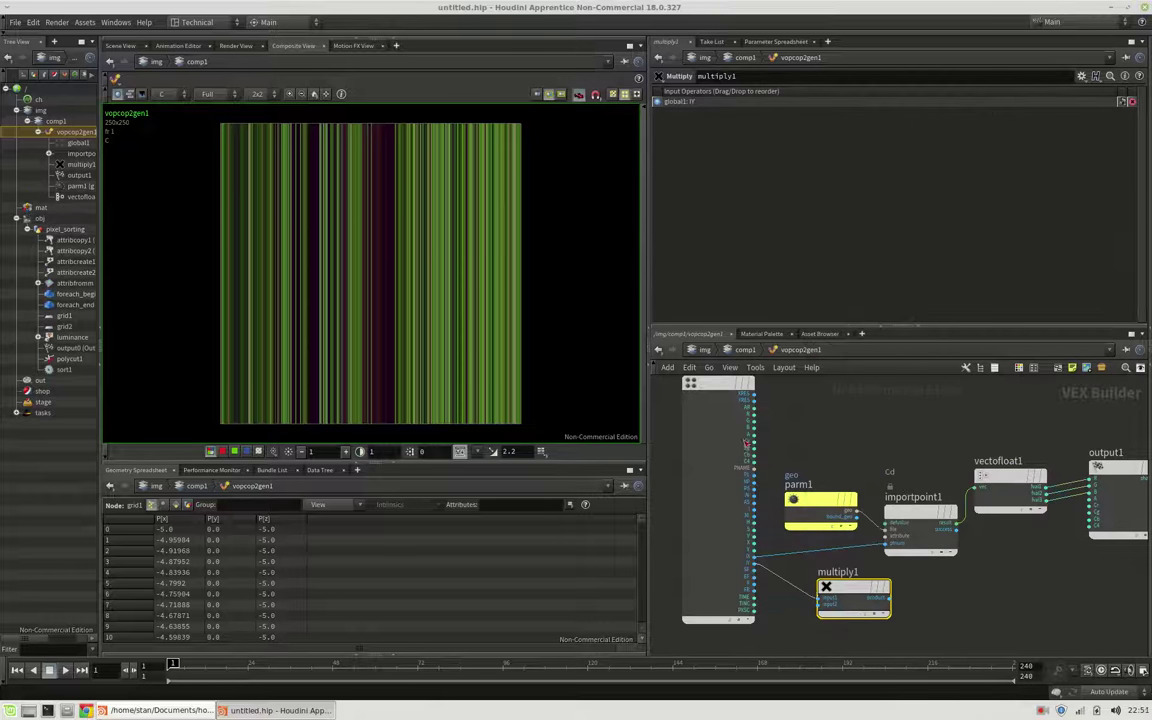
left_click_drag(755, 396, 832, 606)
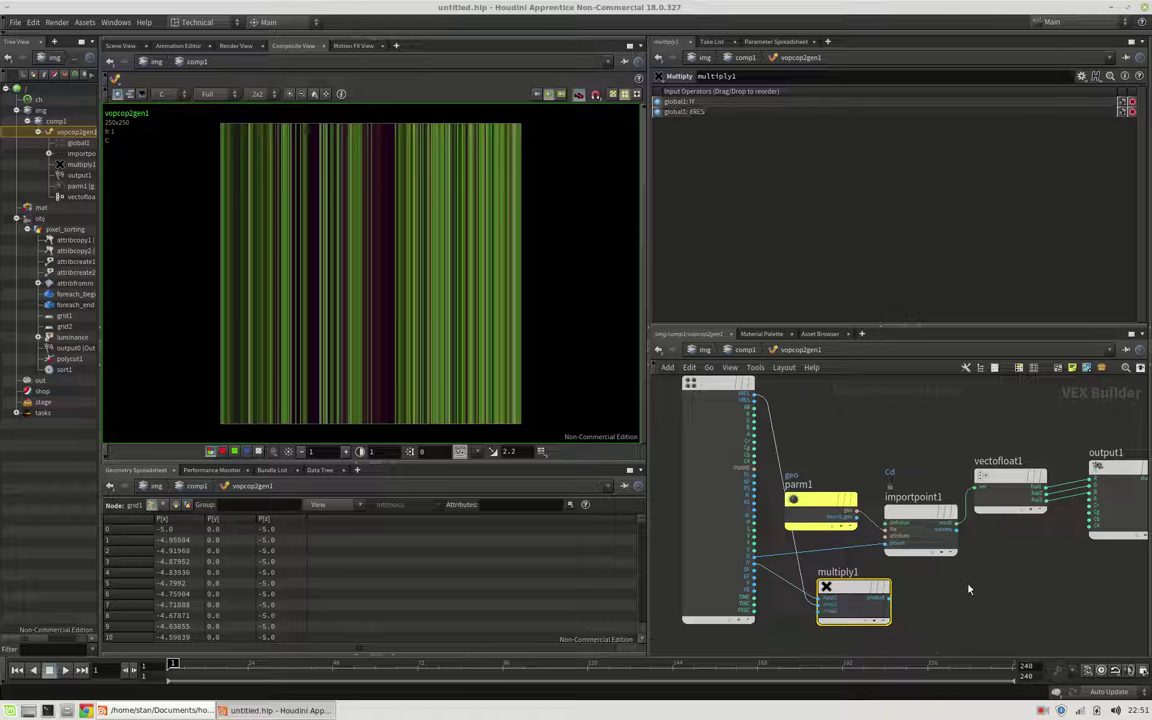
Step: Insert an Add node summing IX and the multiply product into importpoint1's point number
scroll(968, 590, "down", 2)
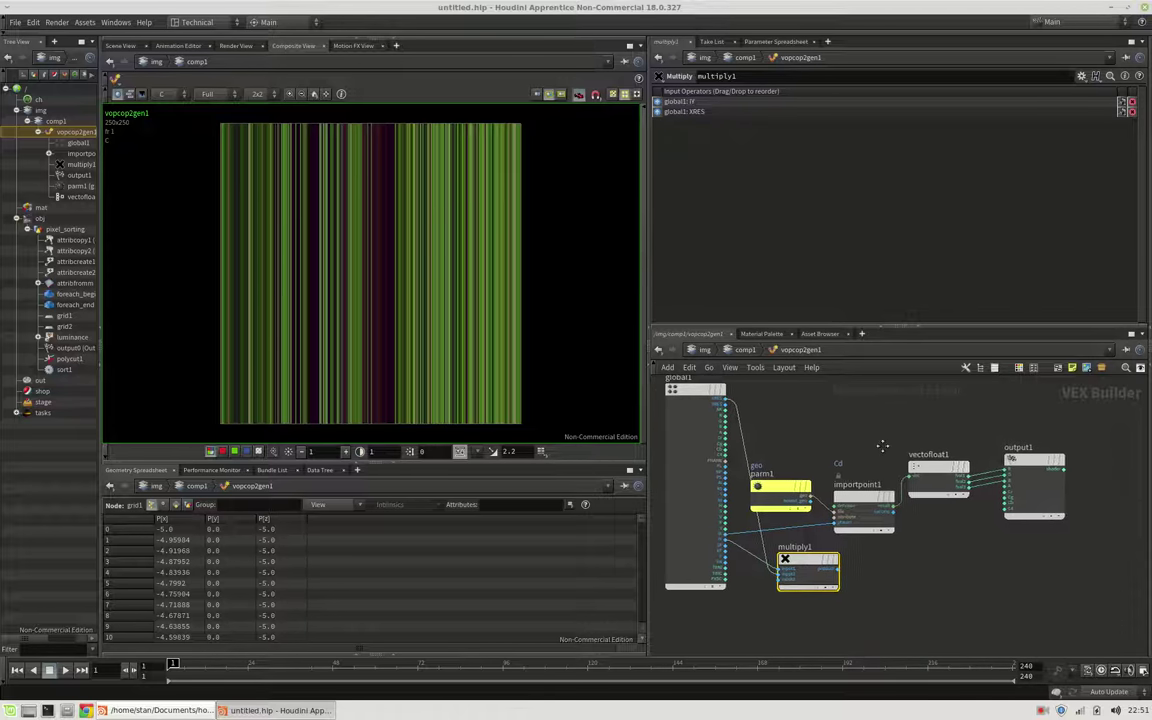
left_click_drag(735, 380, 1075, 525)
left_click_drag(880, 499, 1004, 467)
left_click(870, 553)
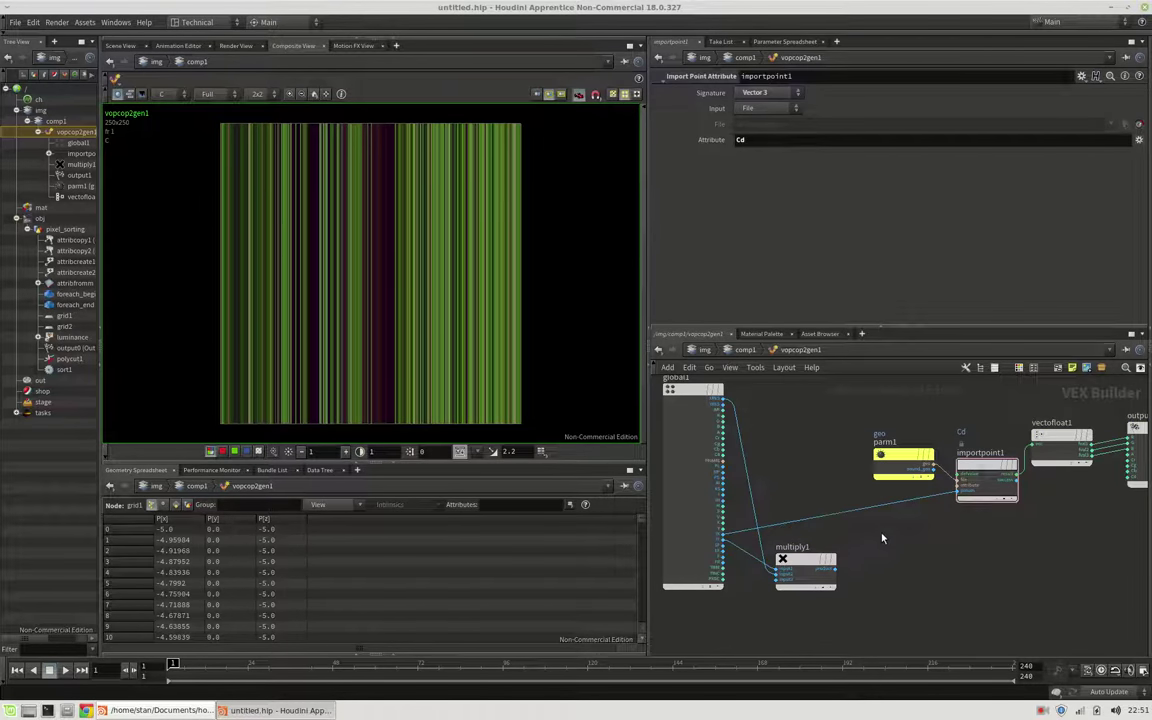
key("Tab")
type("add")
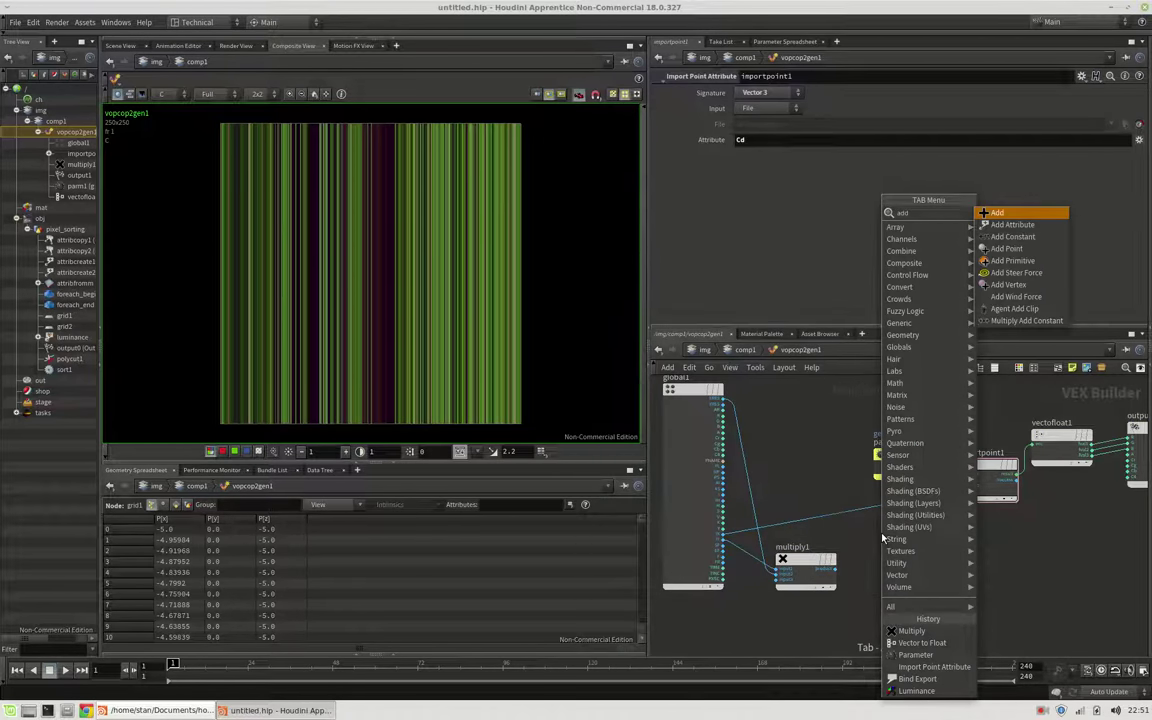
key("Return")
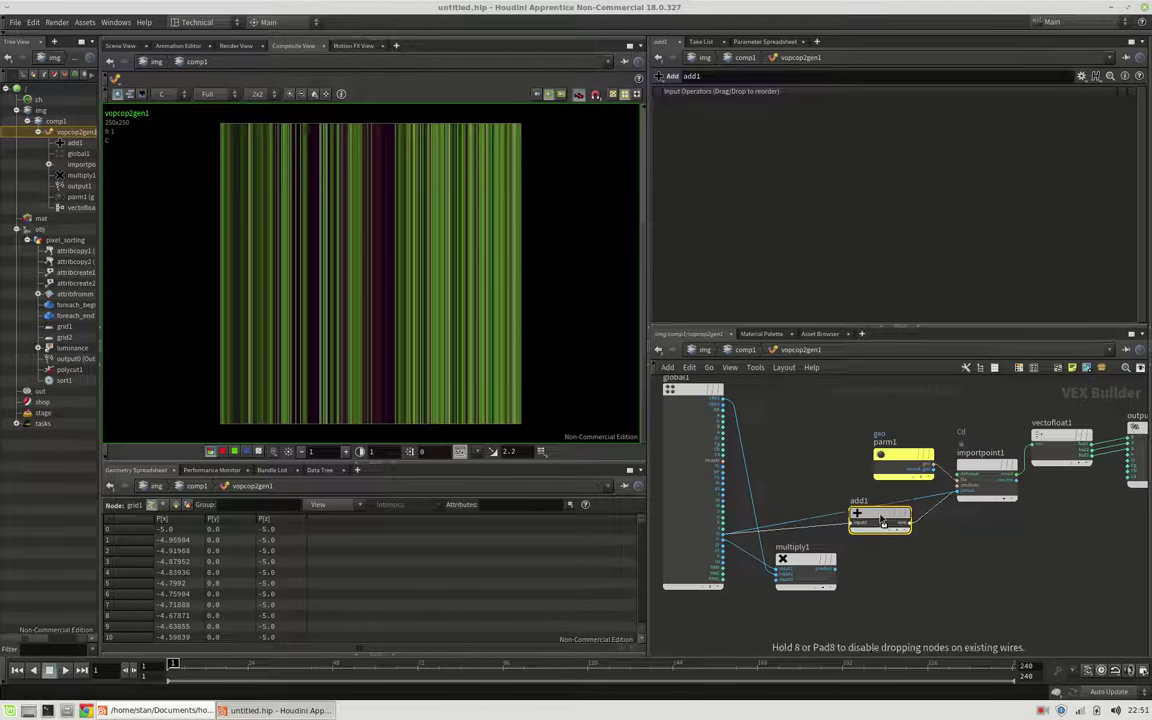
left_click(882, 521)
left_click_drag(835, 569, 852, 529)
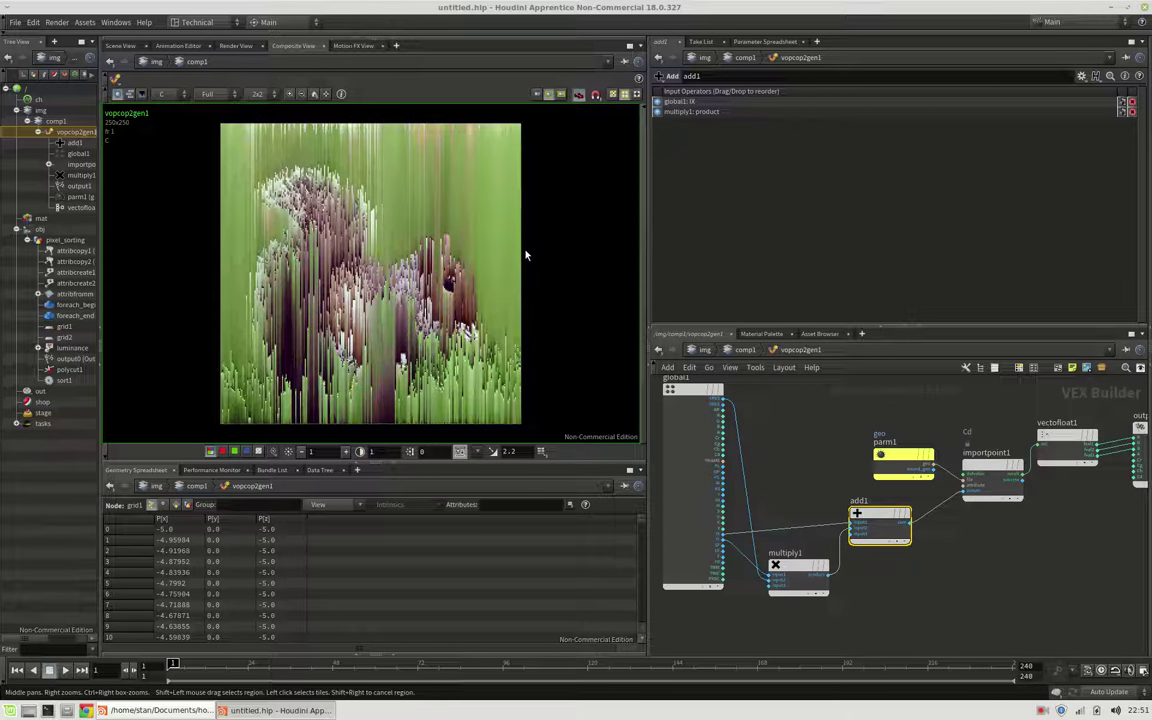
left_click(67, 241)
Step: Lower polycut1's Cut Threshold from .3 to .2, then reselect grid1
double_click(866, 444)
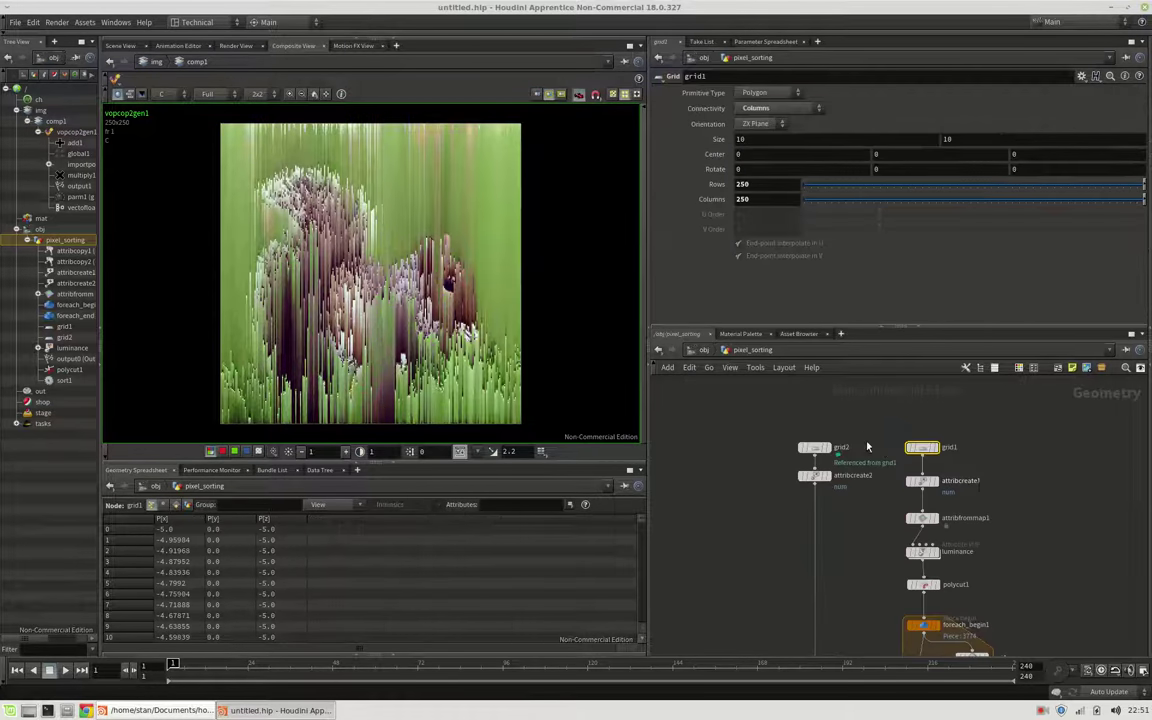
middle_click_drag(996, 515, 991, 449)
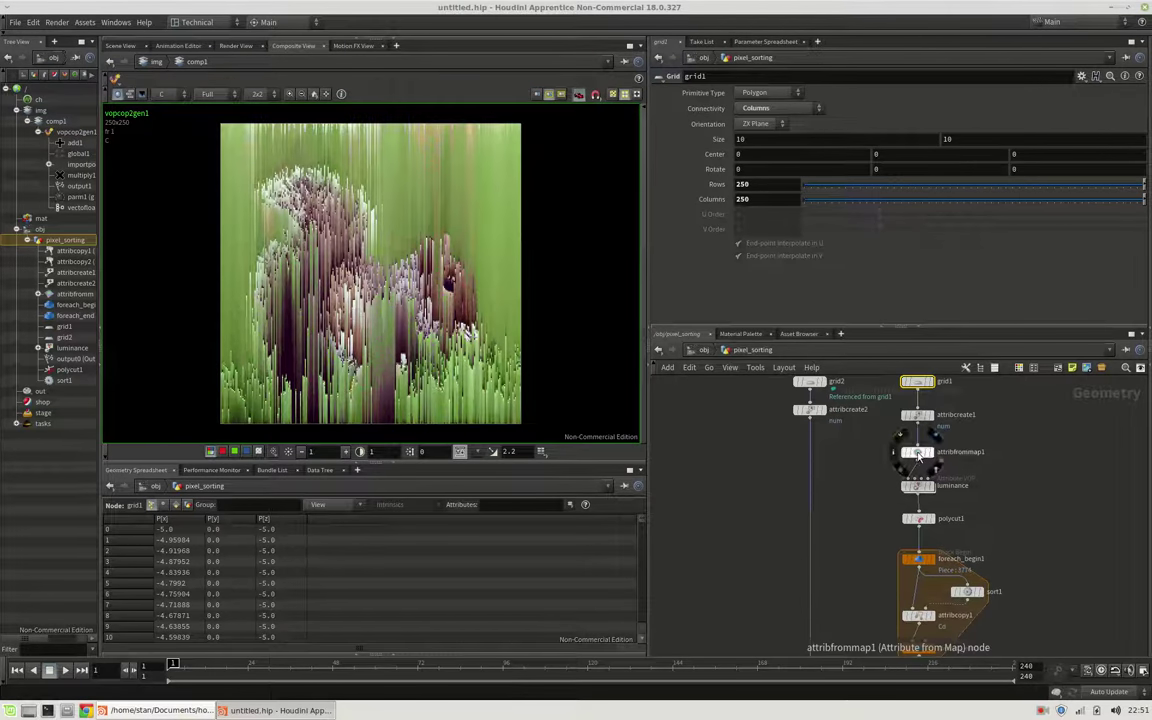
left_click(918, 518)
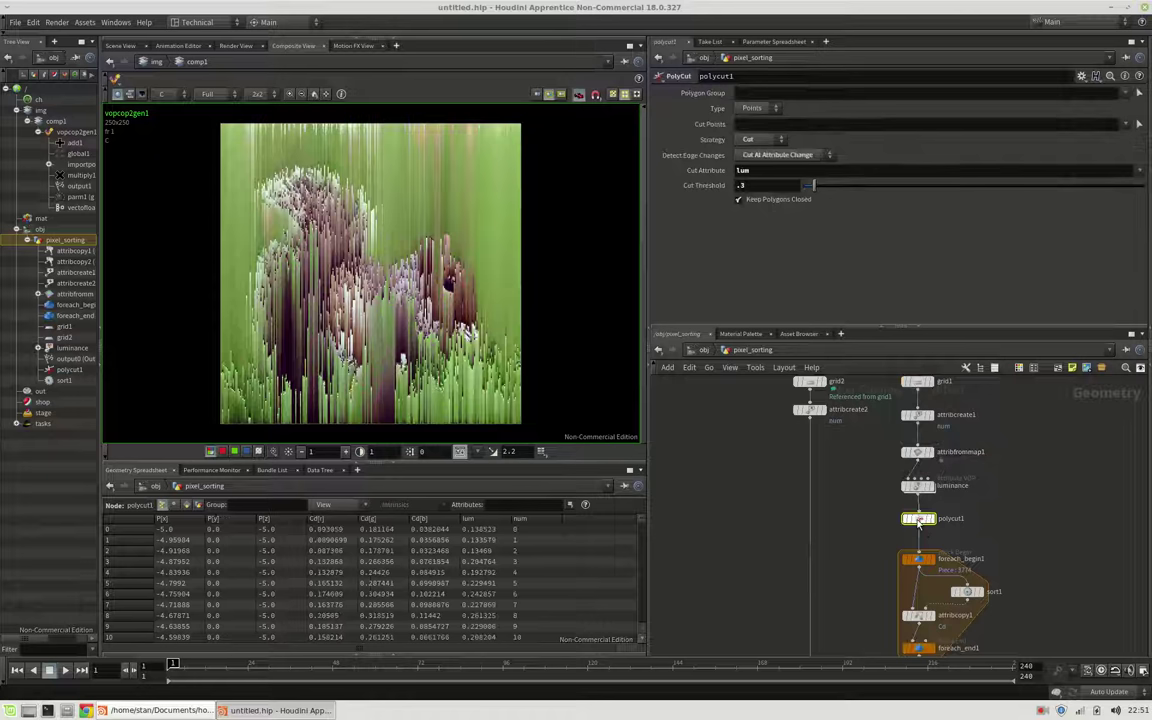
left_click(742, 186)
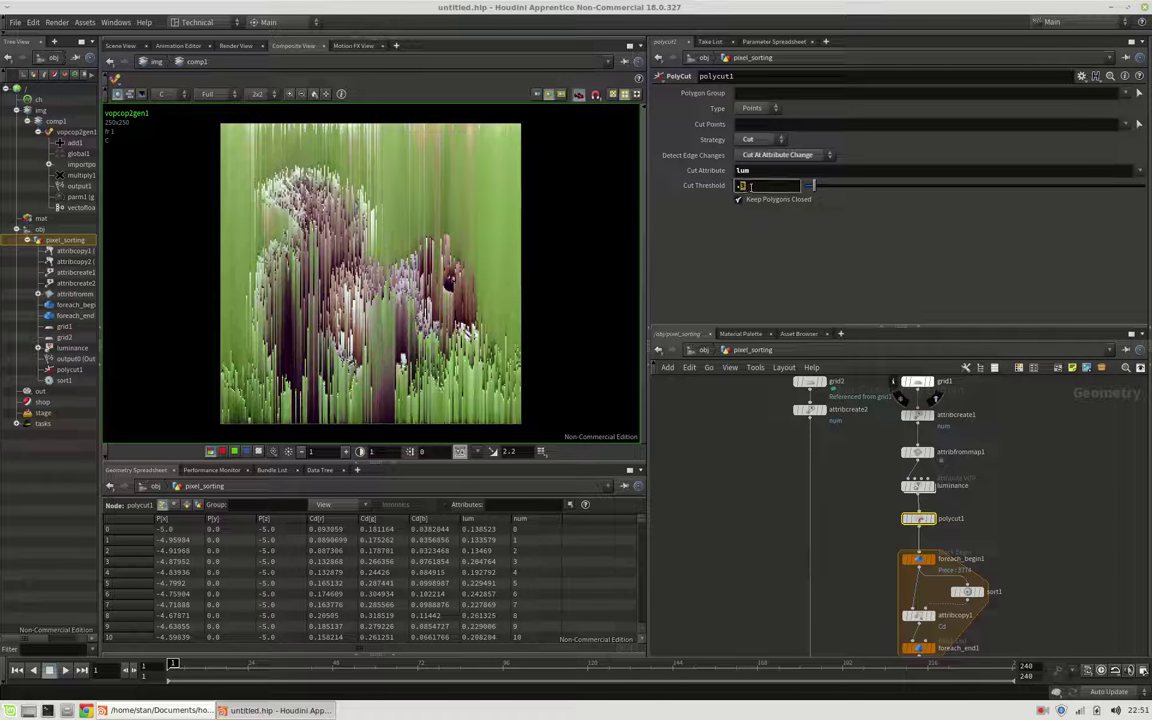
type(".2")
key("Return")
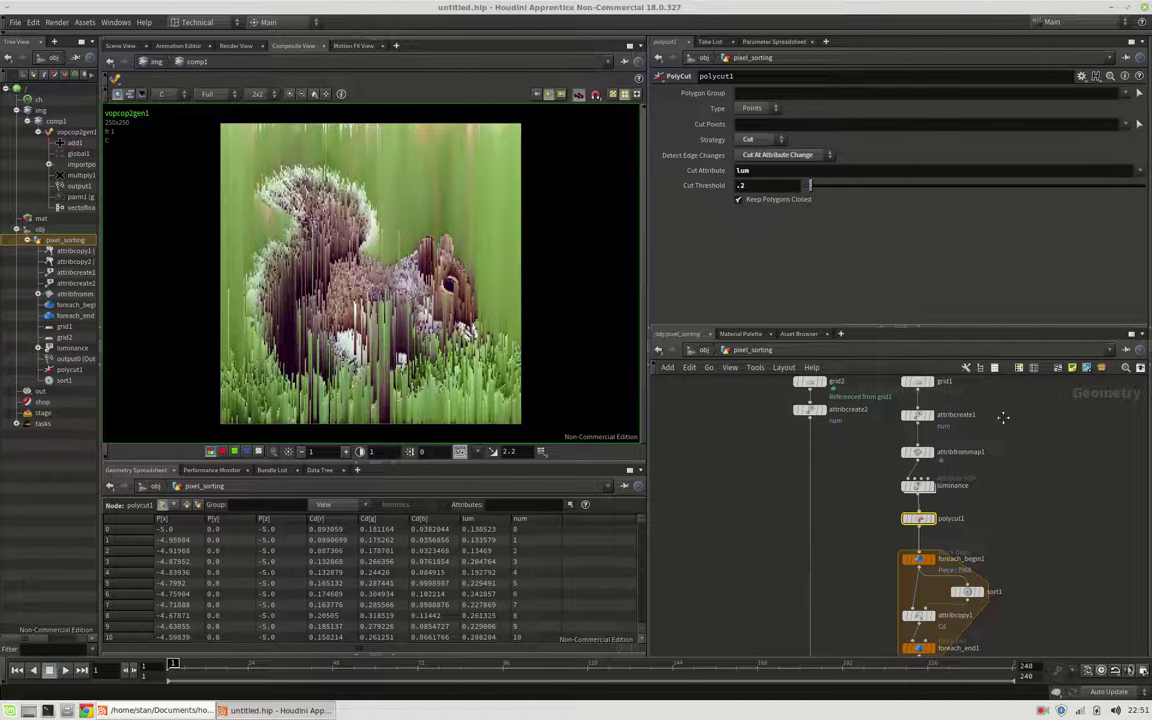
middle_click_drag(1001, 419, 995, 454)
left_click(911, 416)
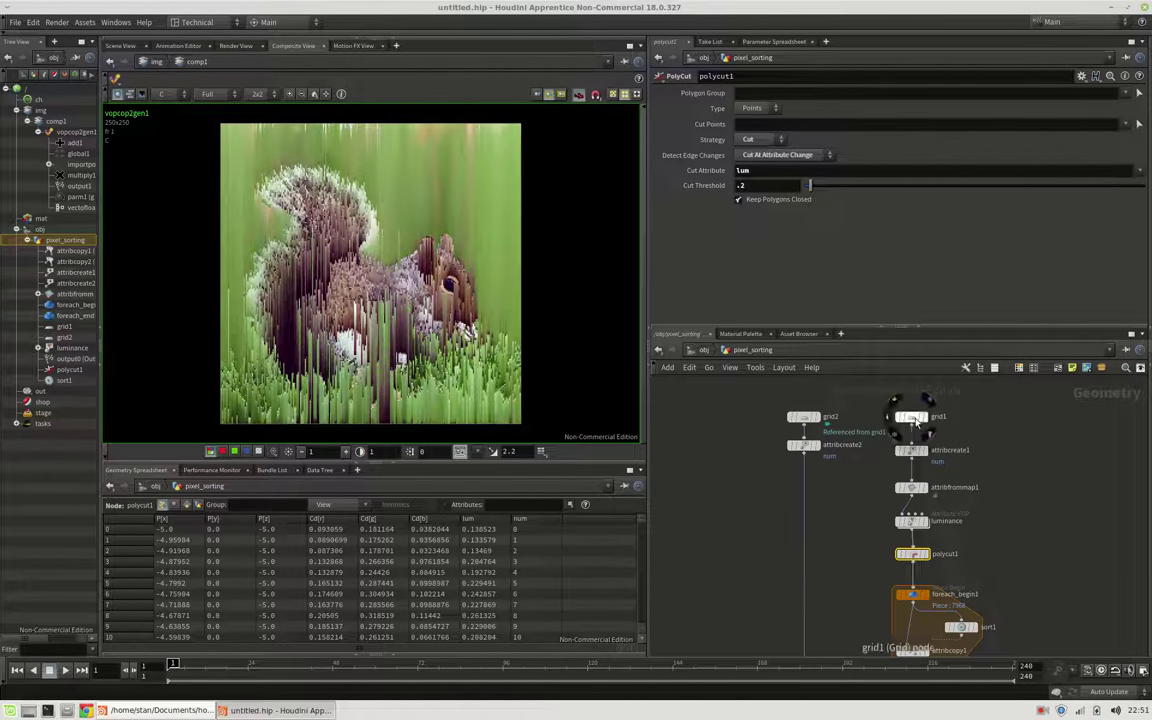
Step: Set grid1's Rows and Columns to 500 and fit the 500x500 squirrel image in the viewer
double_click(768, 185)
type("500")
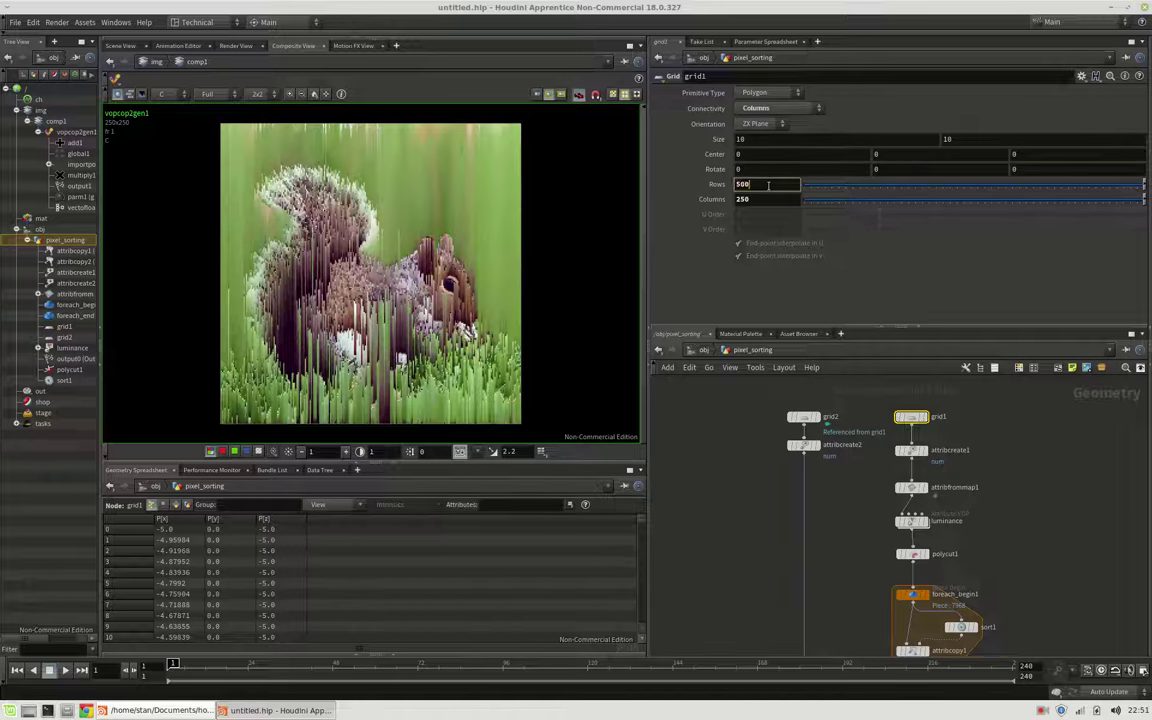
key("Tab")
type("500")
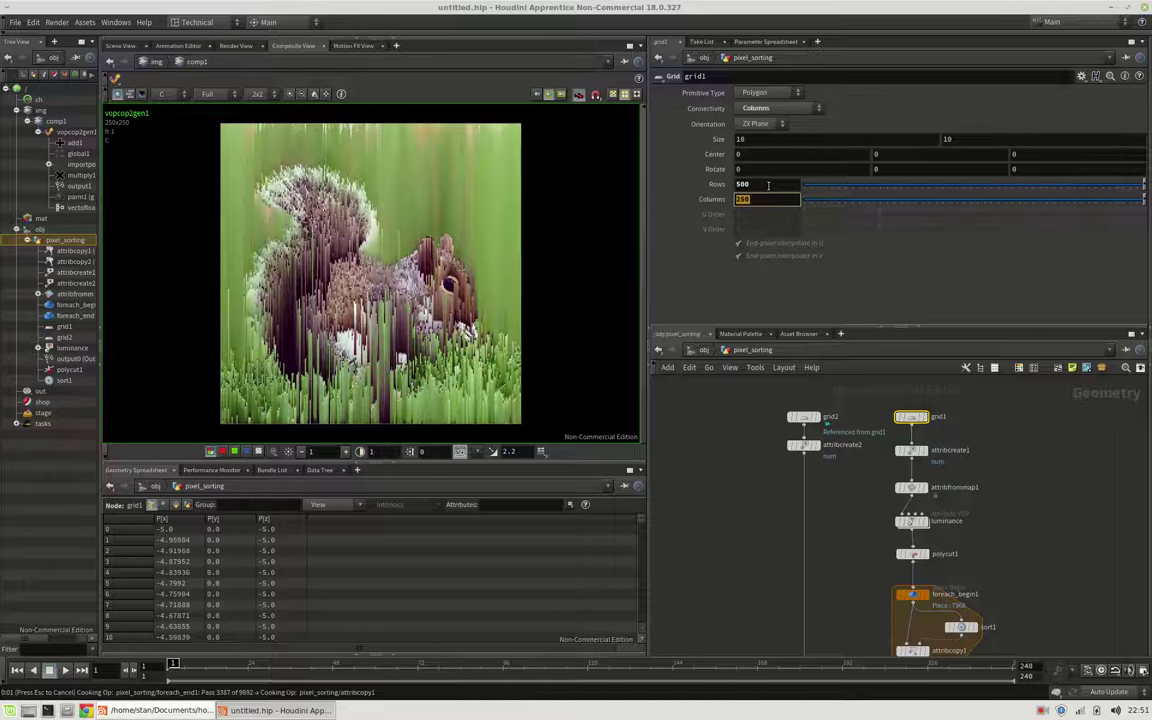
key("Return")
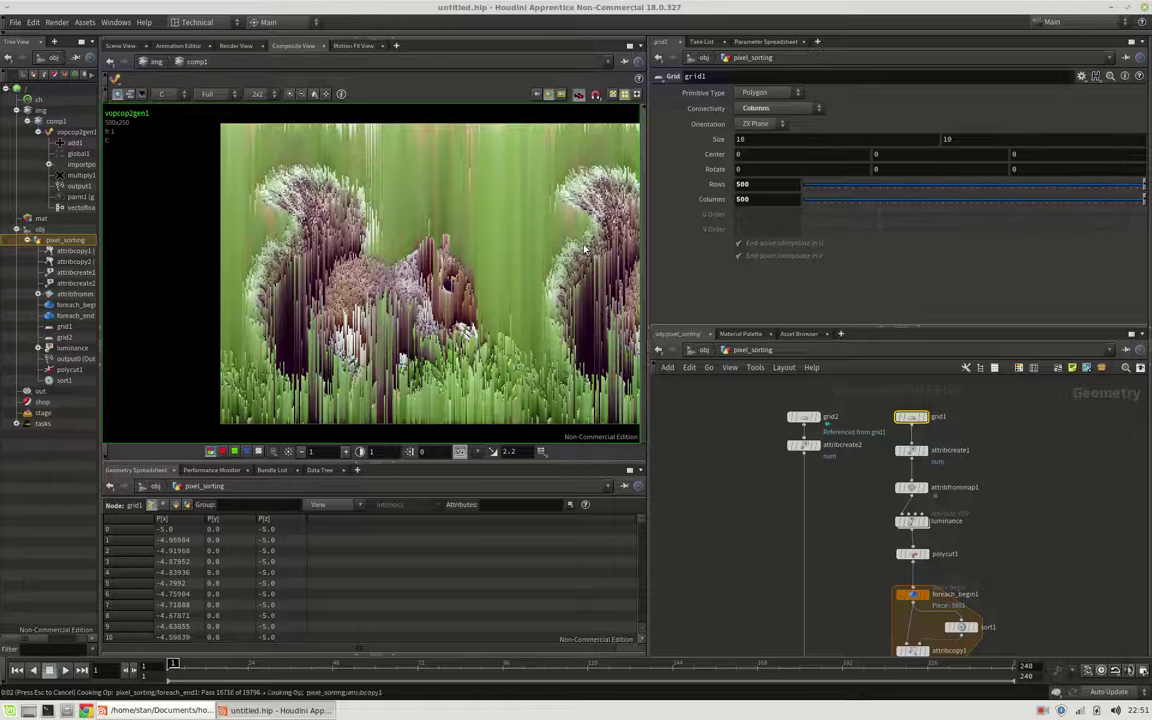
left_click(313, 95)
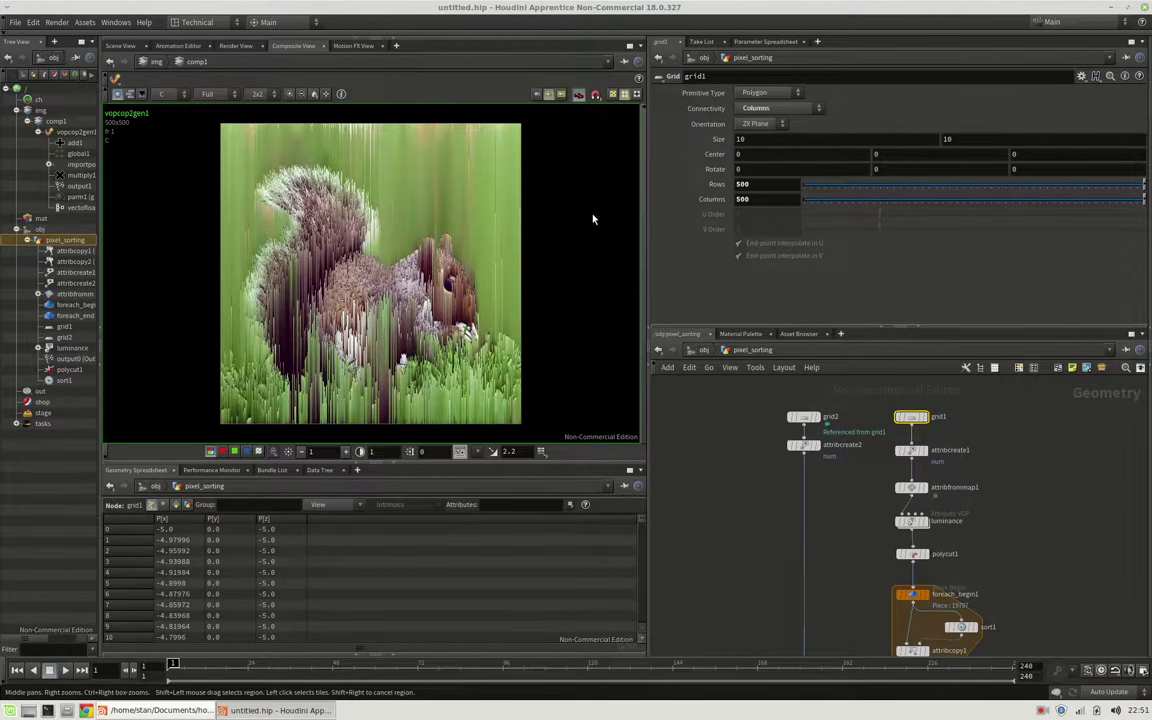